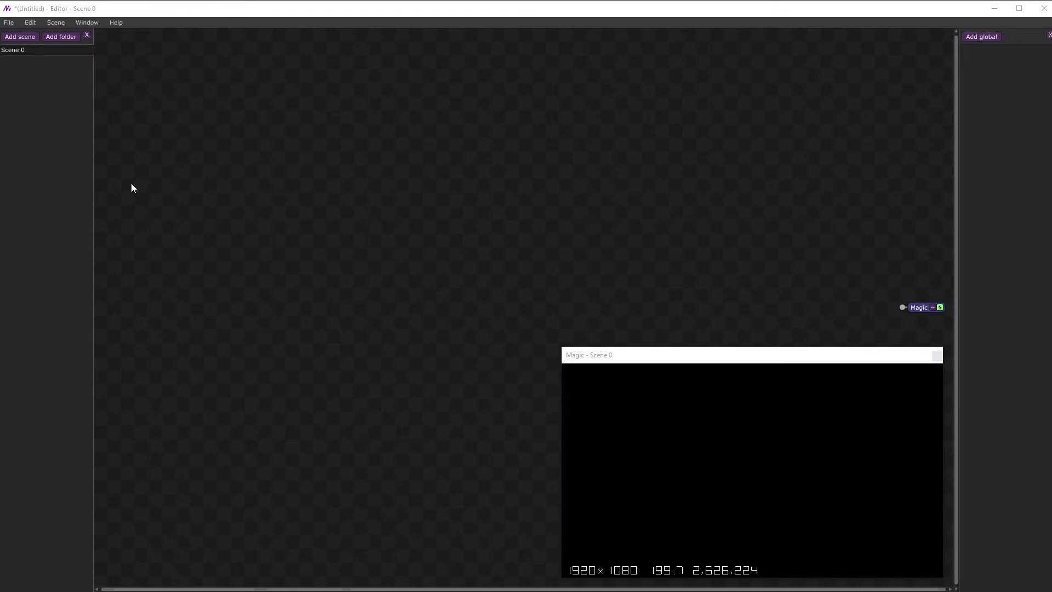
# - Add a Geometry Model node loading the default cylinder
pyautogui.rightClick(136, 125)
pyautogui.moveTo(127, 130)
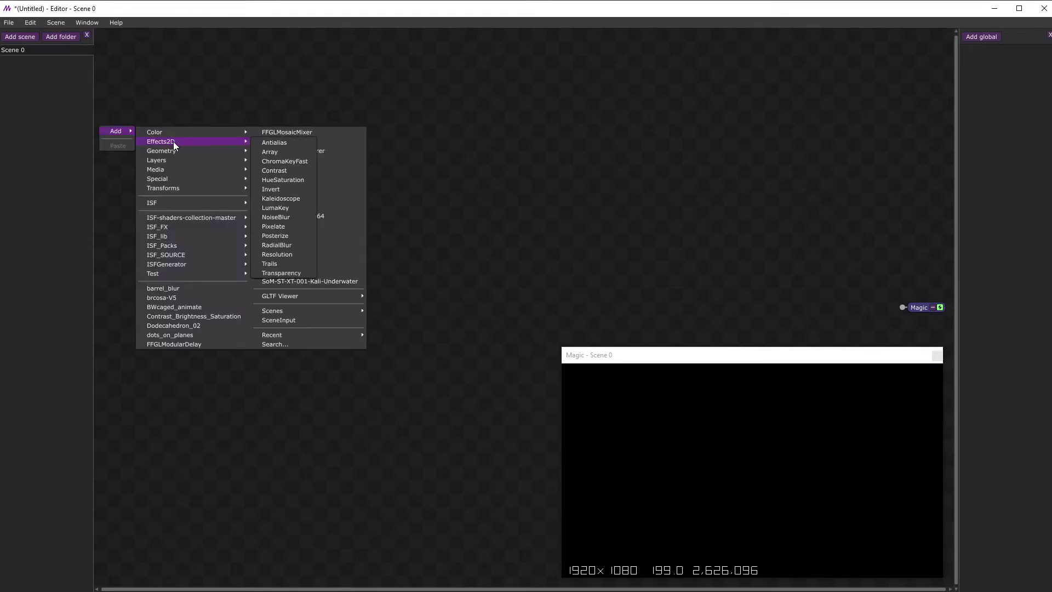
pyautogui.moveTo(182, 152)
pyautogui.click(271, 162)
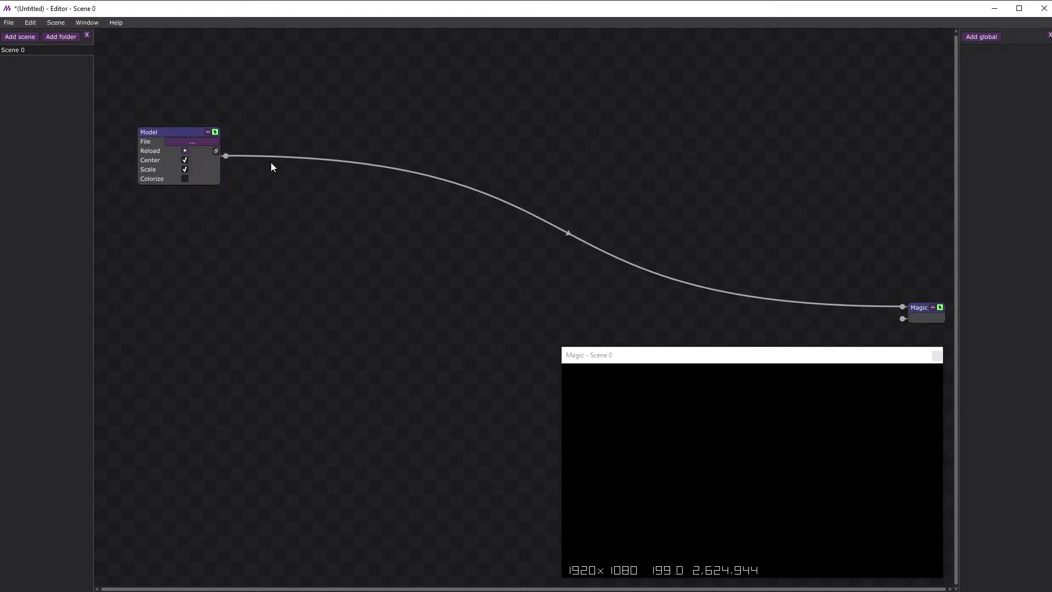
pyautogui.click(199, 142)
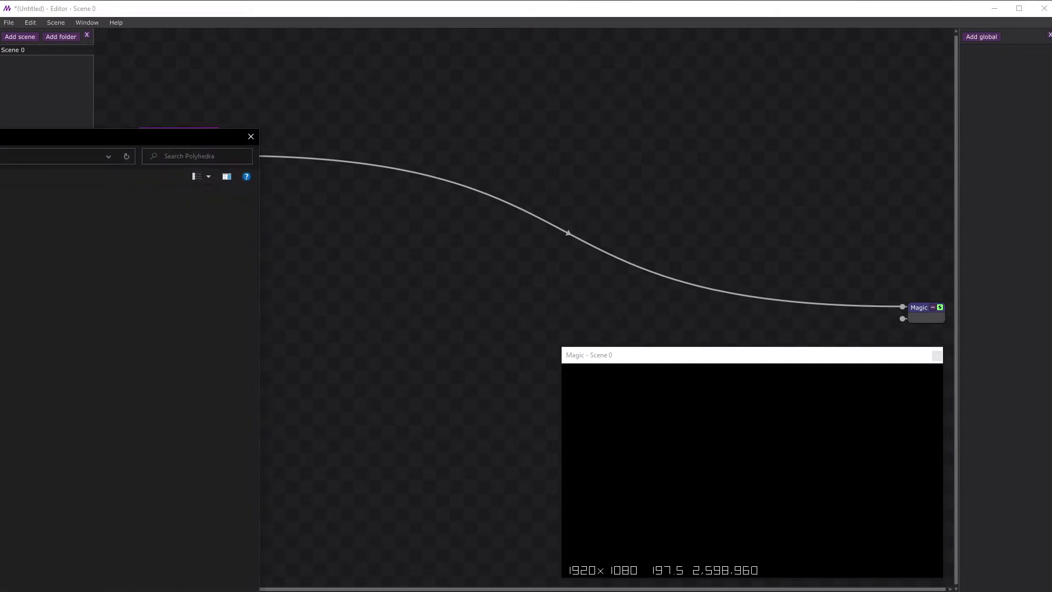
pyautogui.press('Return')
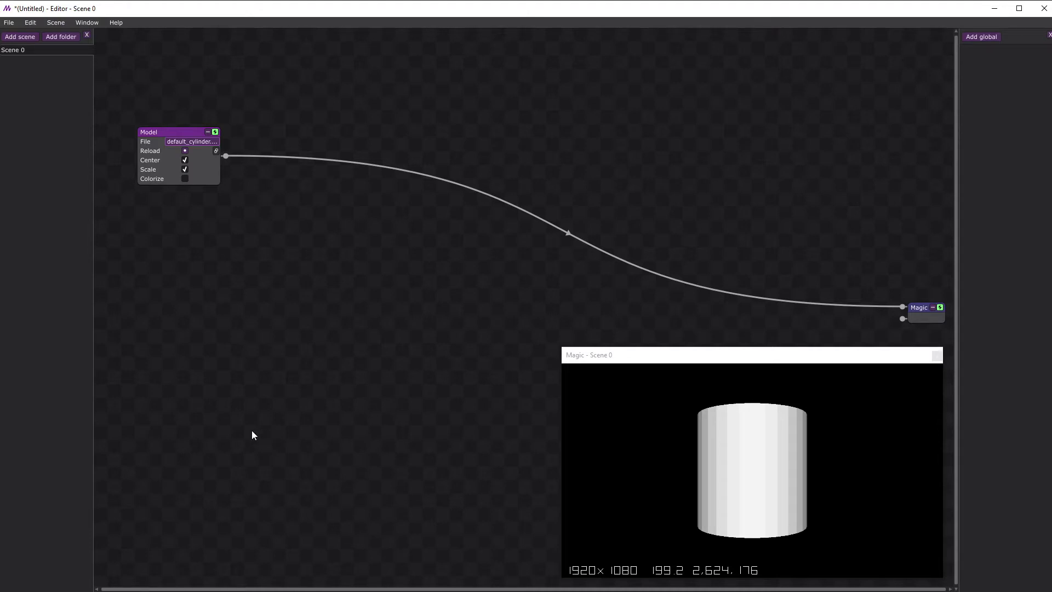
# - Add a second Model node loading ico_sphere.obj and wire both models into the output
pyautogui.rightClick(139, 233)
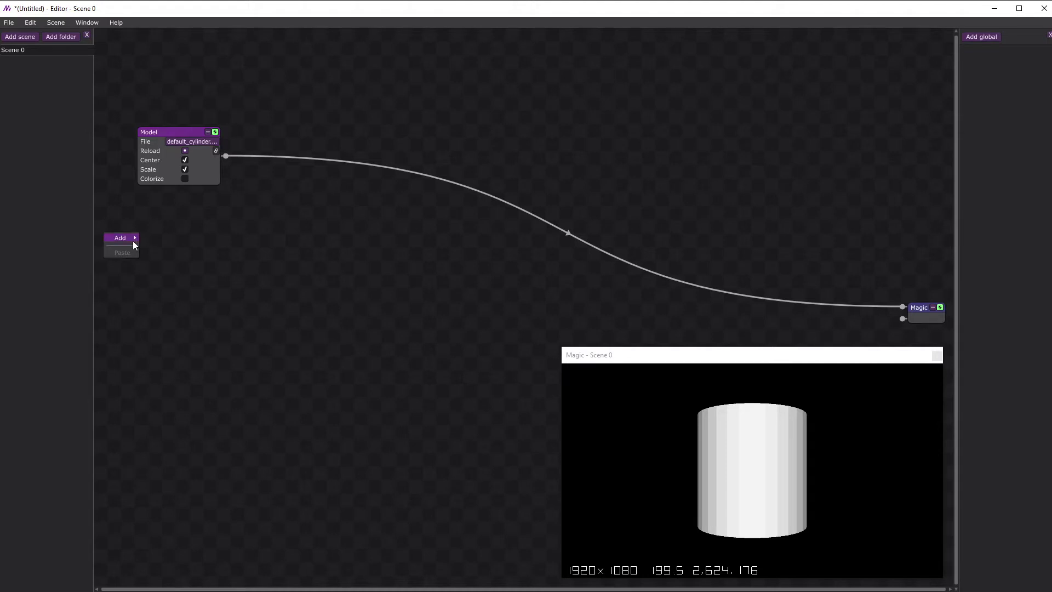
pyautogui.moveTo(132, 239)
pyautogui.moveTo(177, 276)
pyautogui.moveTo(189, 259)
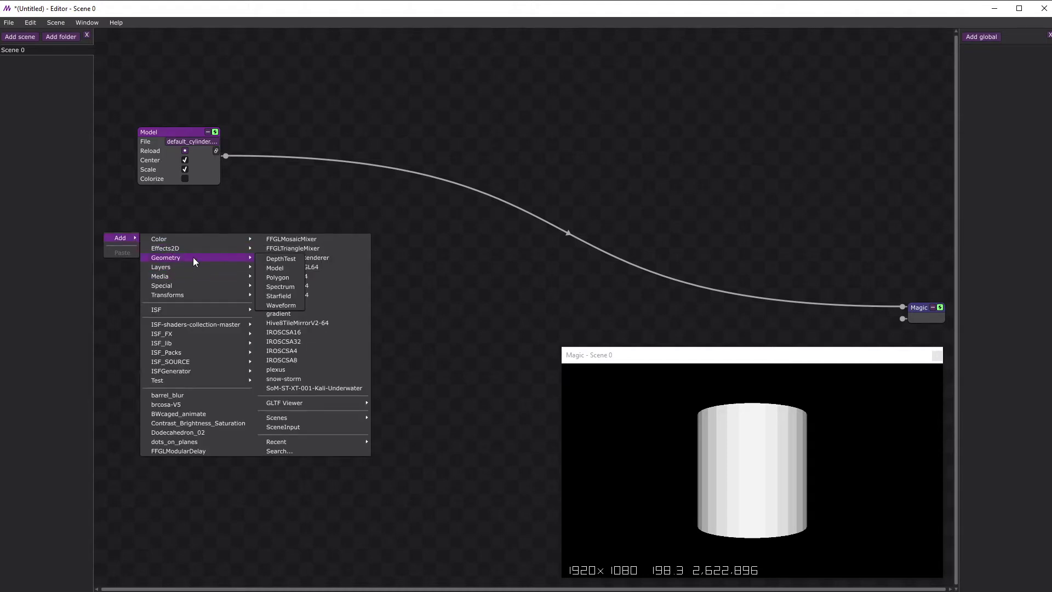
pyautogui.click(265, 268)
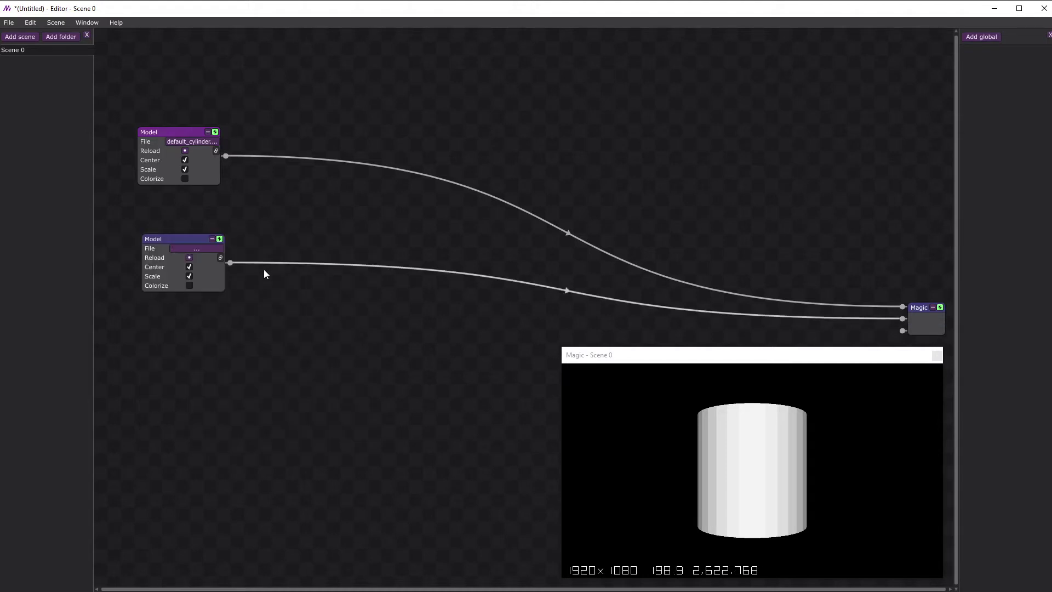
pyautogui.click(195, 248)
pyautogui.press('Return')
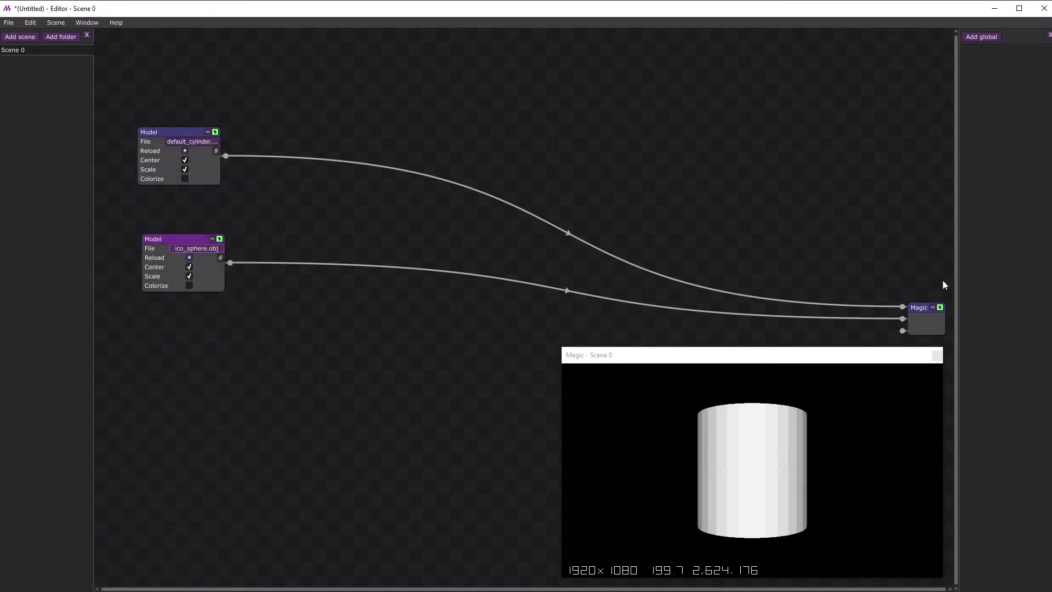
pyautogui.moveTo(902, 307)
pyautogui.mouseDown()
pyautogui.moveTo(885, 306)
pyautogui.moveTo(881, 265)
pyautogui.moveTo(873, 280)
pyautogui.moveTo(902, 307)
pyautogui.mouseUp()
# - Insert a ColorHSB node into each model chain and enable Colorize on both models
pyautogui.rightClick(272, 156)
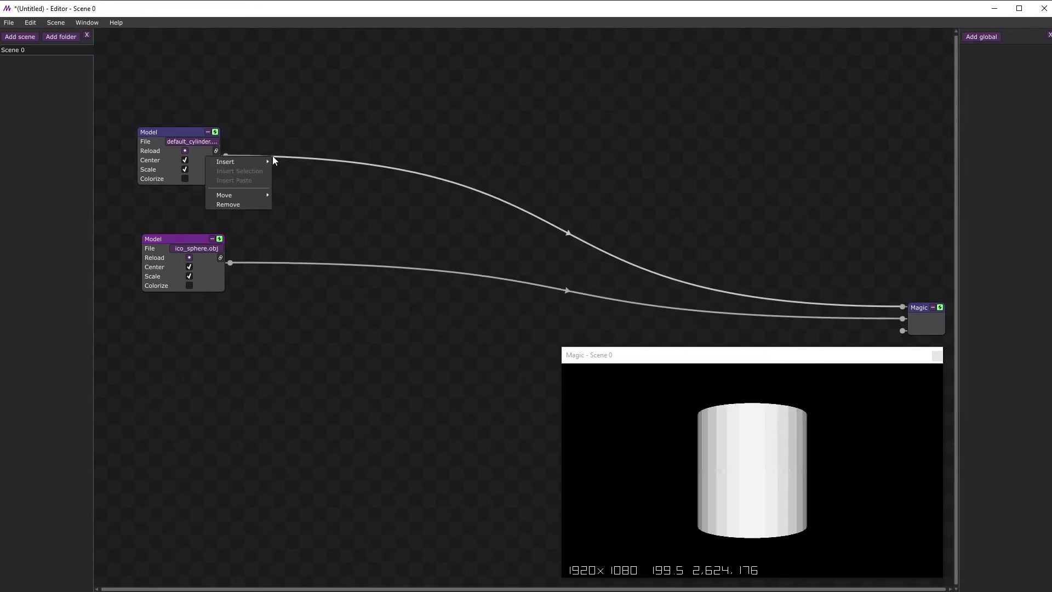
pyautogui.moveTo(243, 163)
pyautogui.moveTo(339, 163)
pyautogui.click(412, 163)
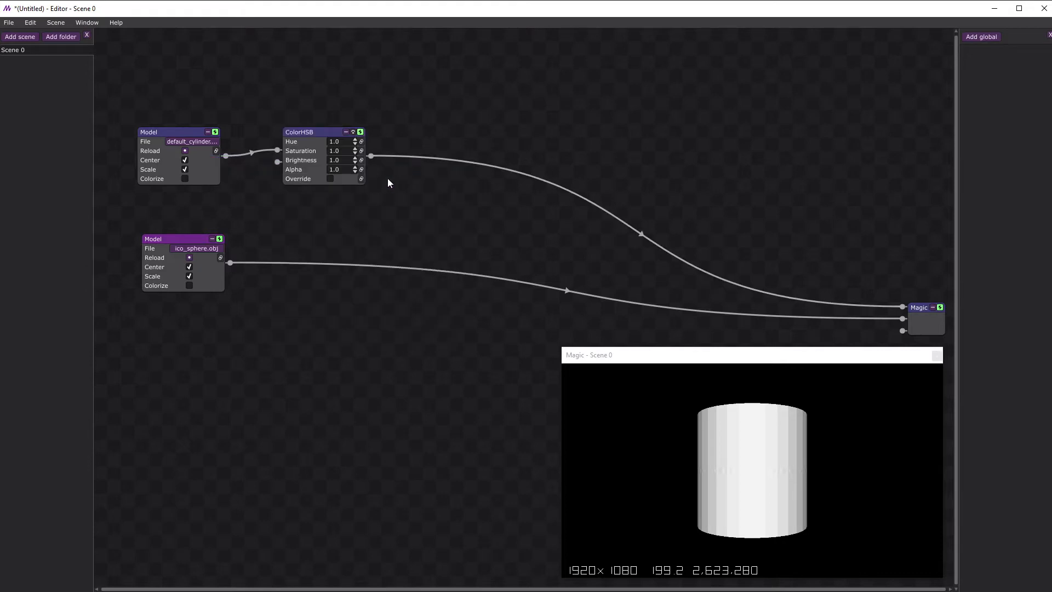
pyautogui.rightClick(255, 261)
pyautogui.moveTo(252, 266)
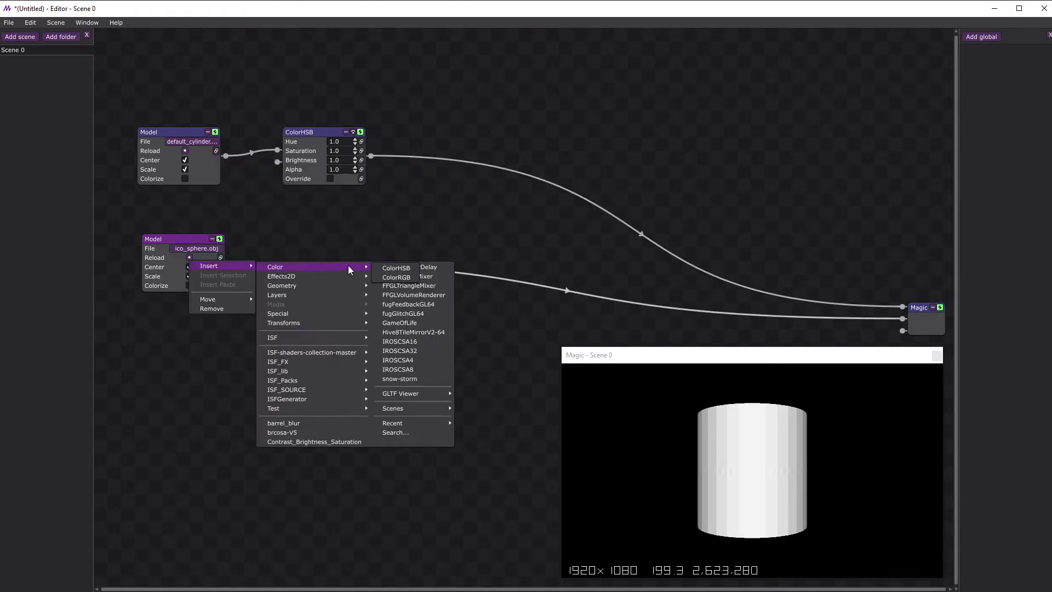
pyautogui.click(390, 268)
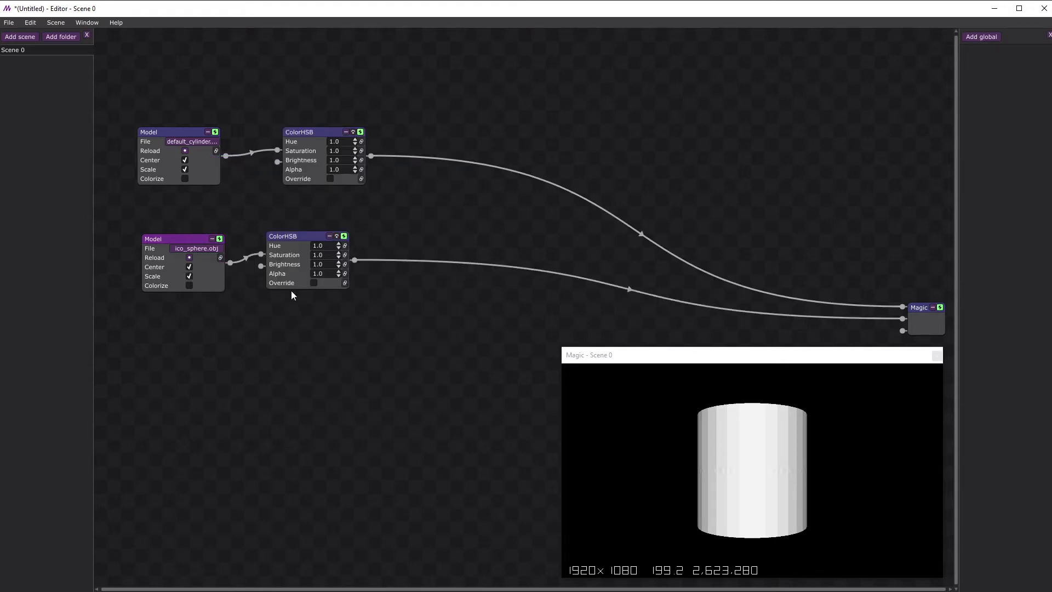
pyautogui.click(189, 286)
pyautogui.click(187, 179)
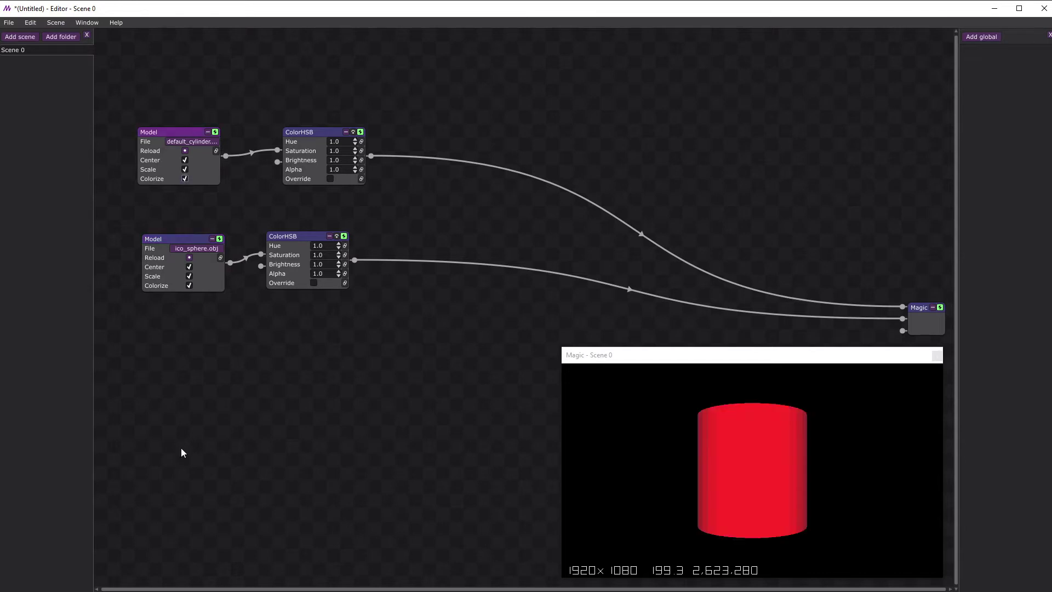
pyautogui.moveTo(280, 132); pyautogui.dragTo(251, 133)
pyautogui.moveTo(289, 239); pyautogui.dragTo(281, 247)
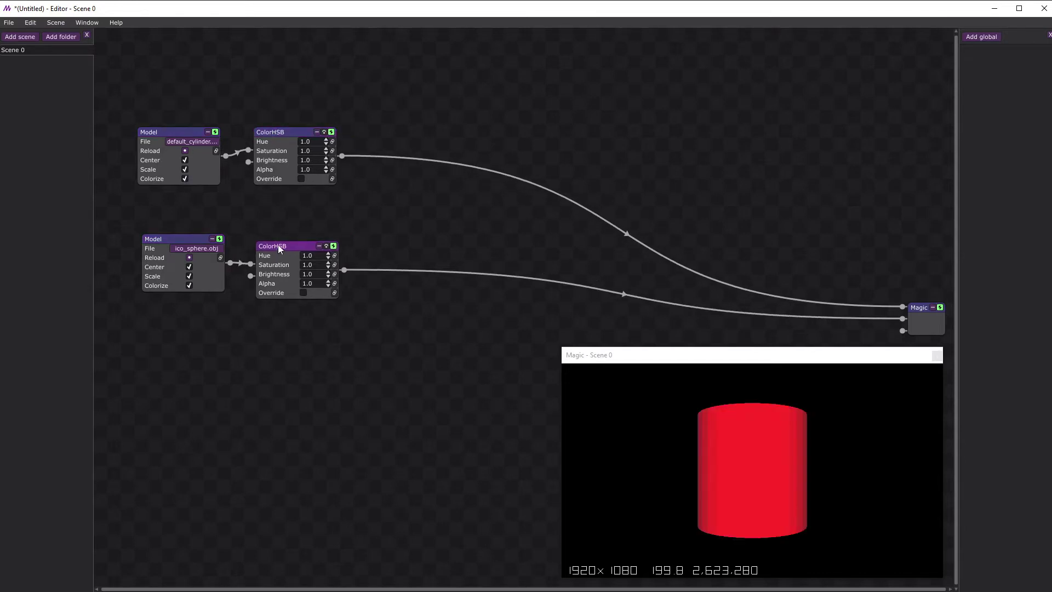
# - Insert a Scale transform into both the cylinder and sphere chains after ColorHSB
pyautogui.rightClick(373, 156)
pyautogui.moveTo(372, 161)
pyautogui.moveTo(398, 190)
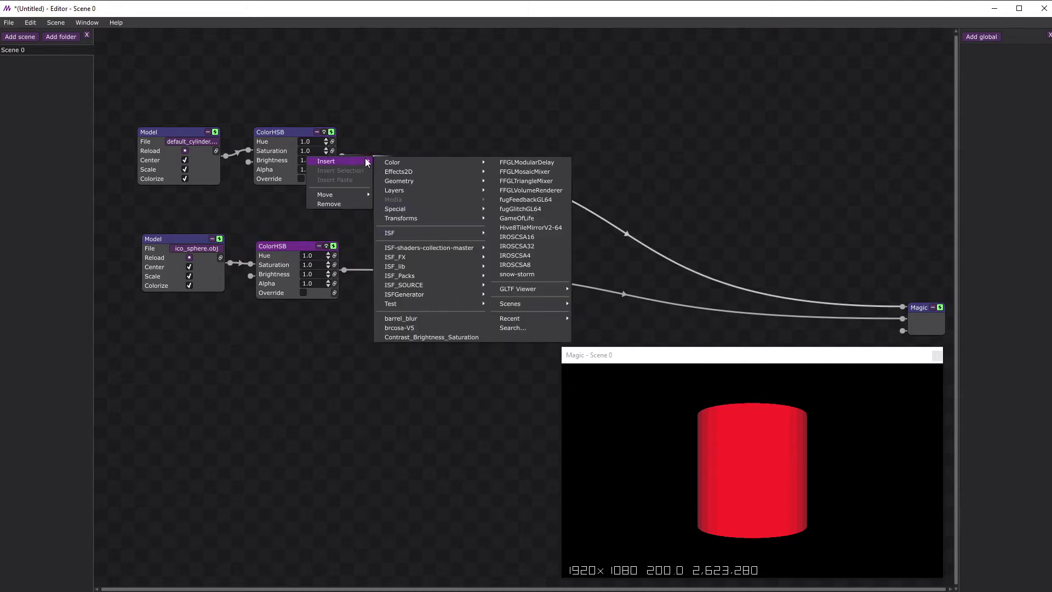
pyautogui.moveTo(443, 219)
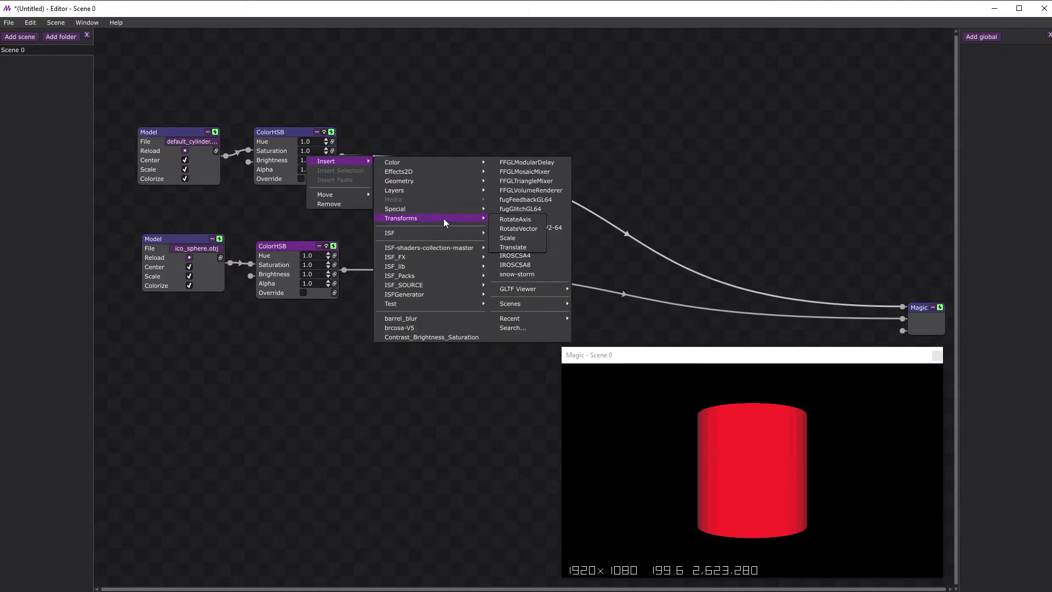
pyautogui.click(517, 238)
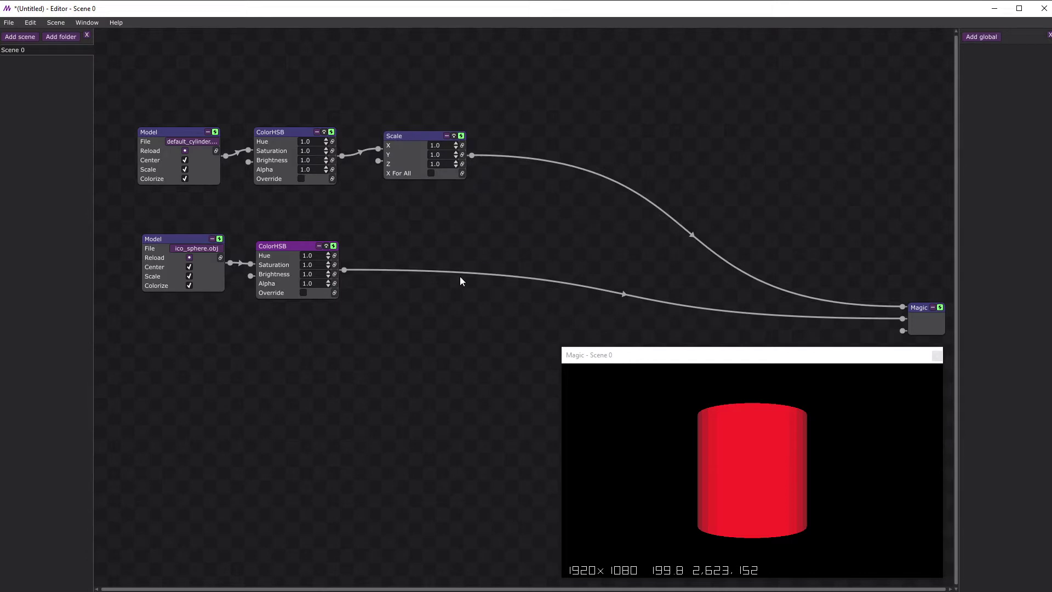
pyautogui.rightClick(373, 269)
pyautogui.moveTo(367, 276)
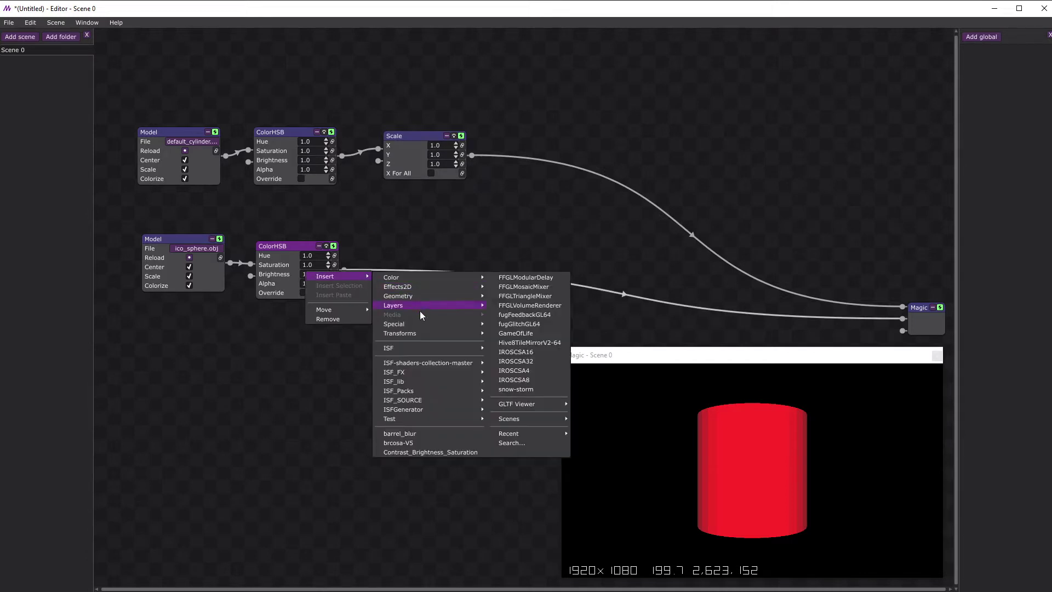
pyautogui.moveTo(432, 334)
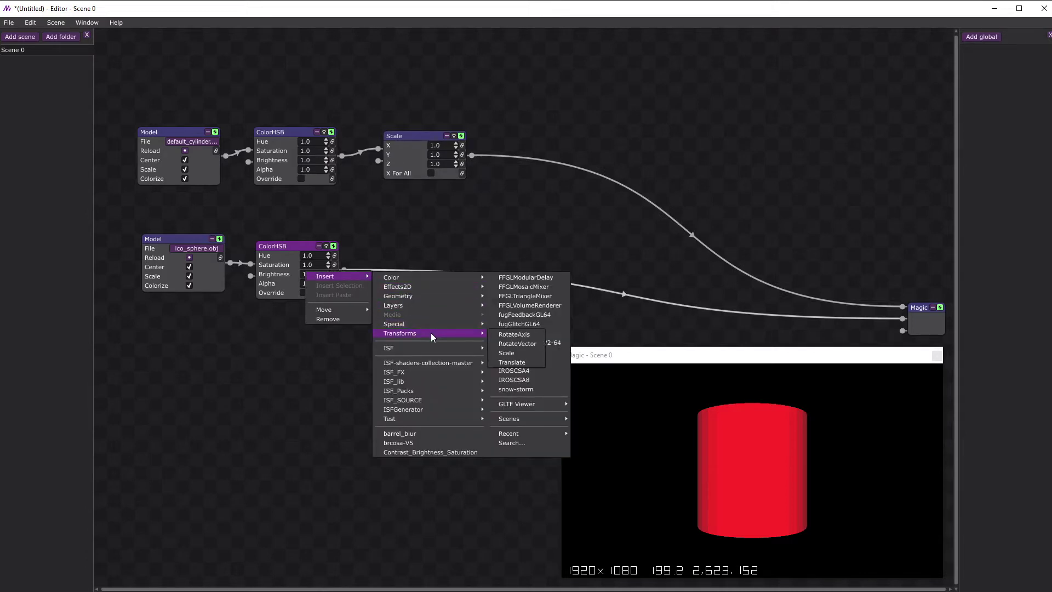
pyautogui.click(514, 353)
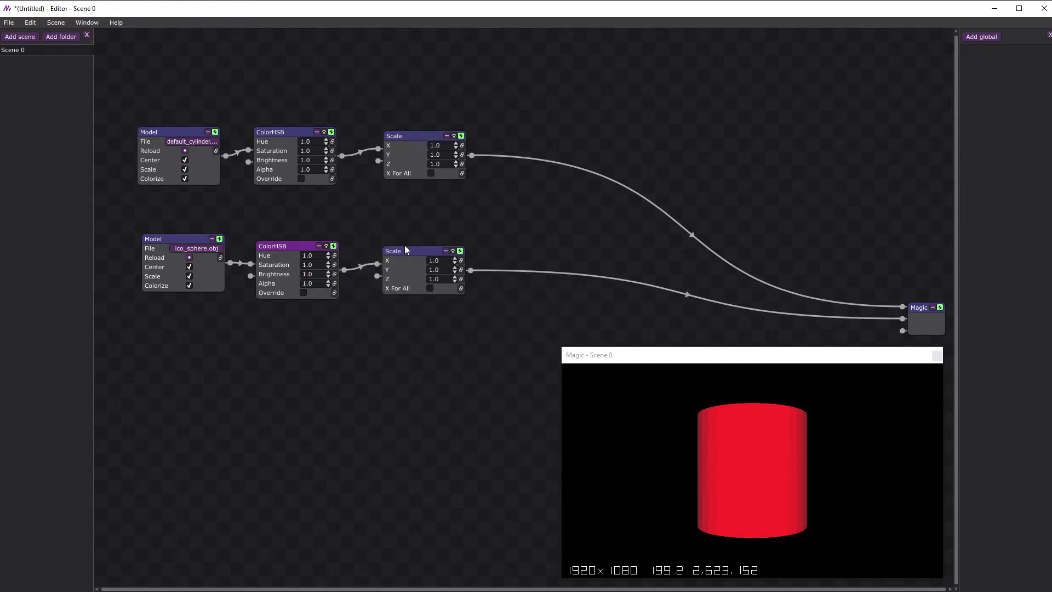
pyautogui.moveTo(402, 251); pyautogui.dragTo(396, 255)
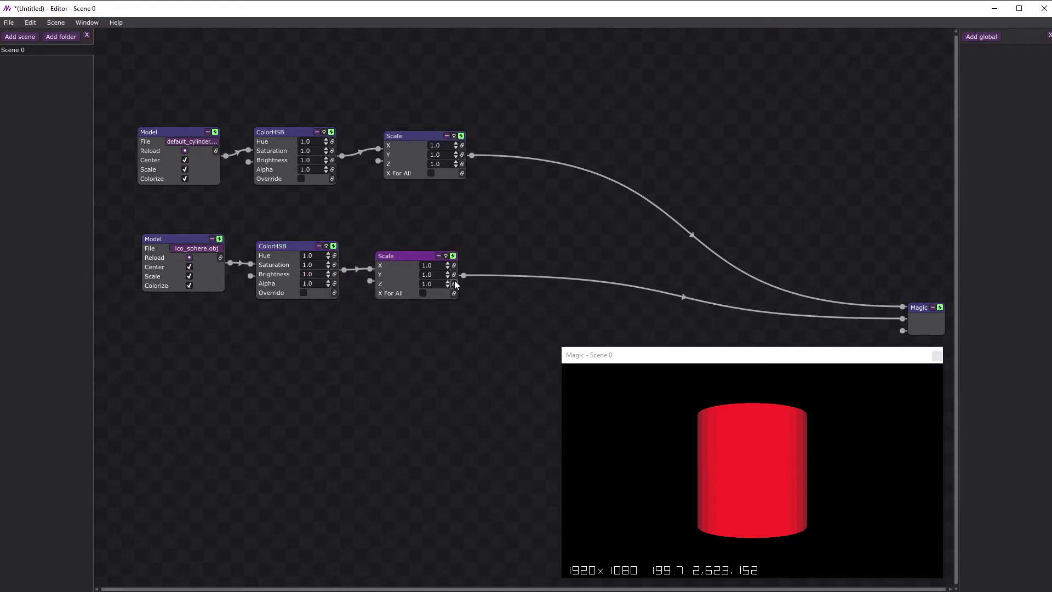
# - Insert a Translate node at the end of both the cylinder and sphere chains
pyautogui.rightClick(517, 157)
pyautogui.moveTo(501, 164)
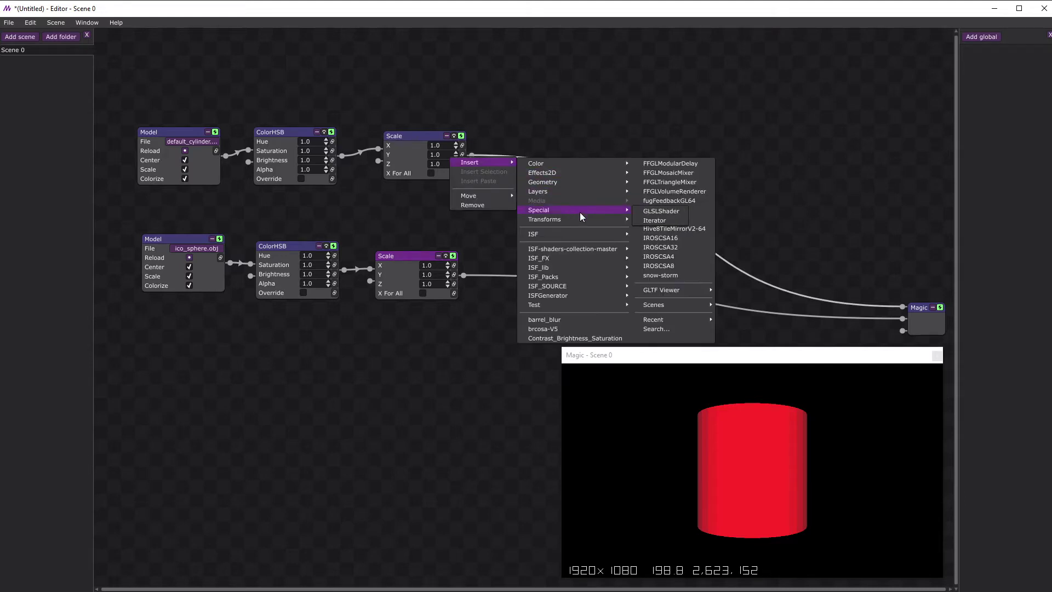
pyautogui.moveTo(583, 218)
pyautogui.click(657, 249)
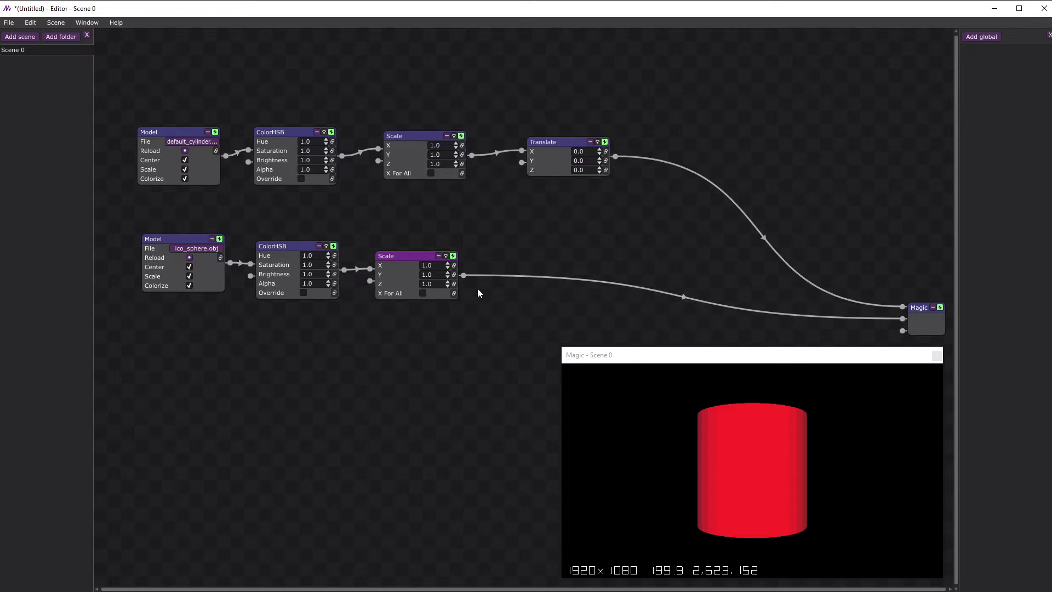
pyautogui.rightClick(503, 275)
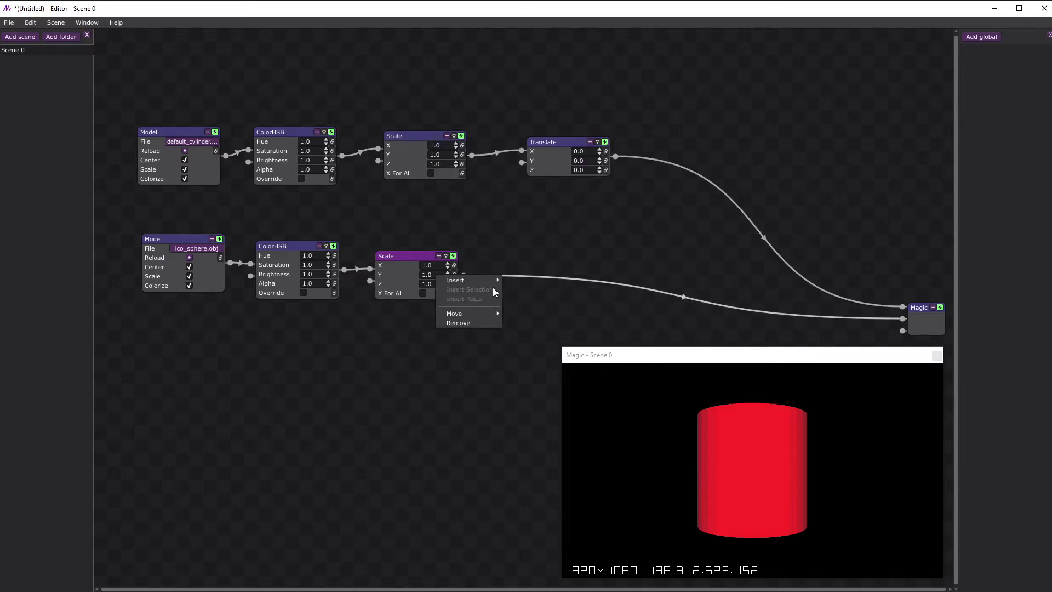
pyautogui.moveTo(493, 281)
pyautogui.moveTo(577, 337)
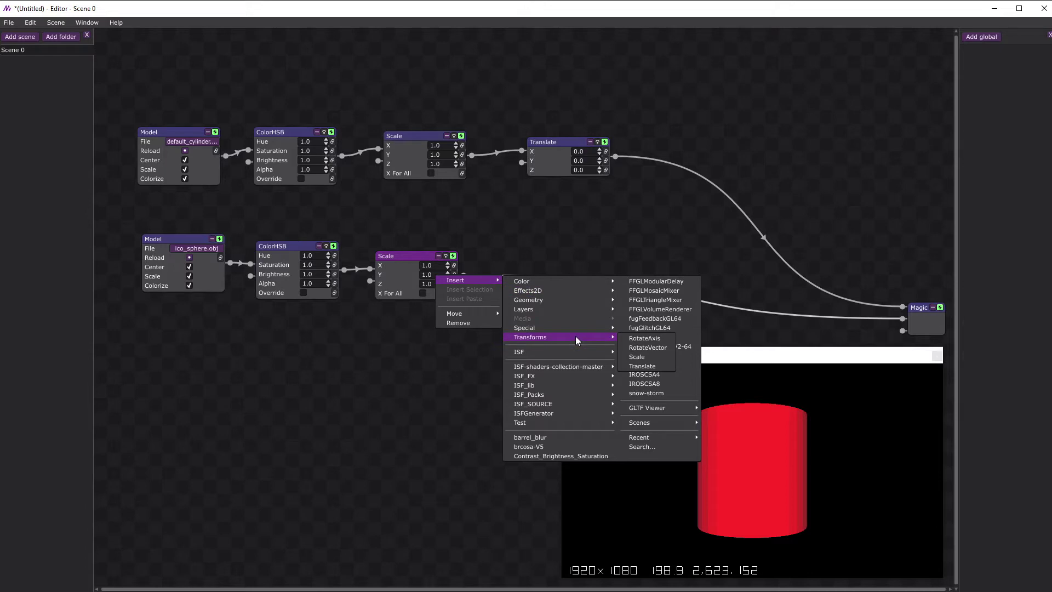
pyautogui.click(645, 366)
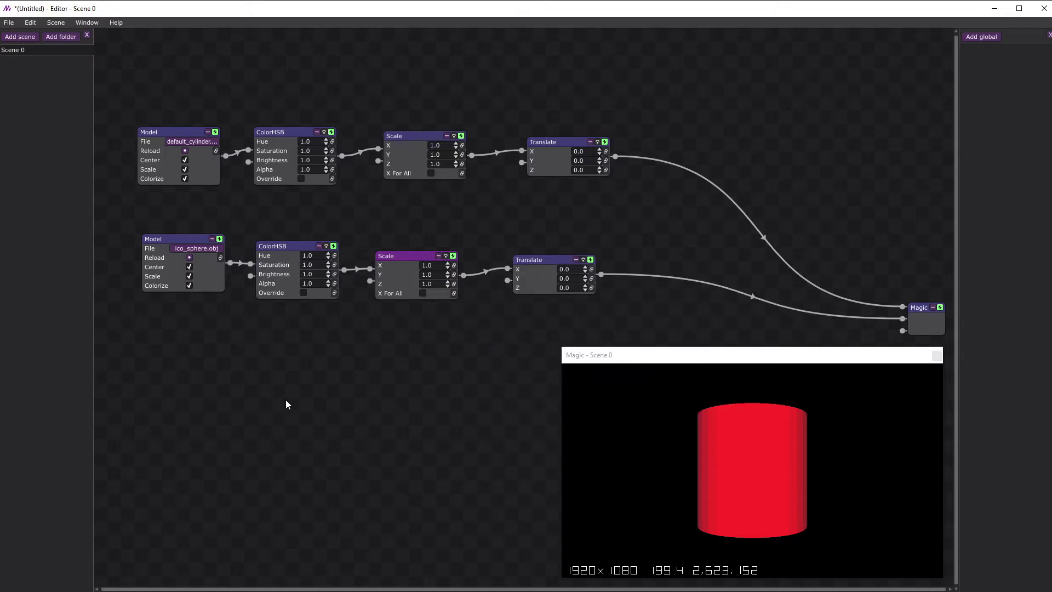
pyautogui.moveTo(552, 263); pyautogui.dragTo(538, 208)
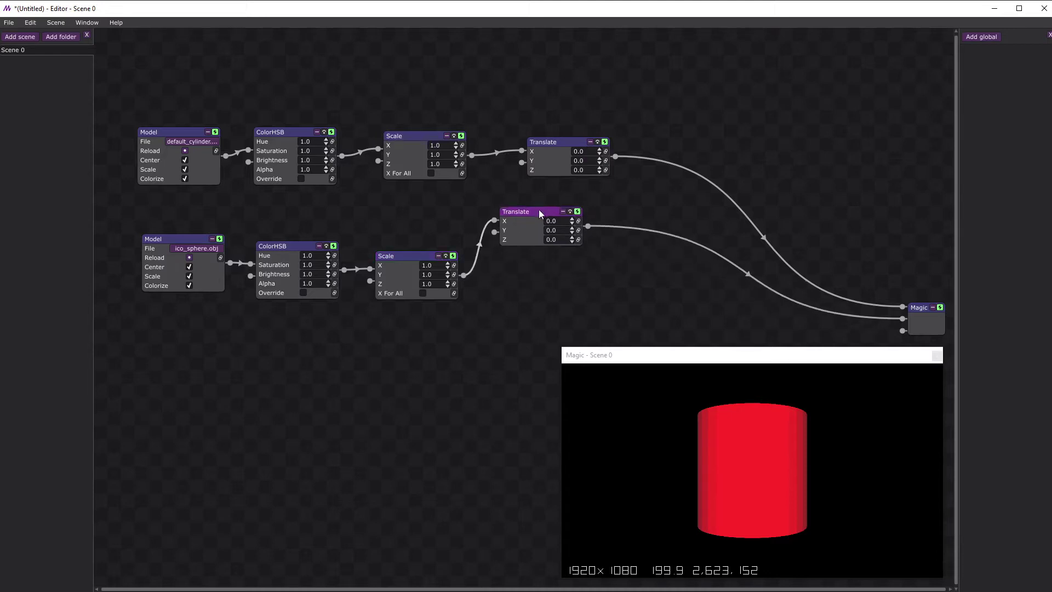
# - Add another Translate node fed by the lower sphere Scale
pyautogui.rightClick(472, 270)
pyautogui.moveTo(500, 276)
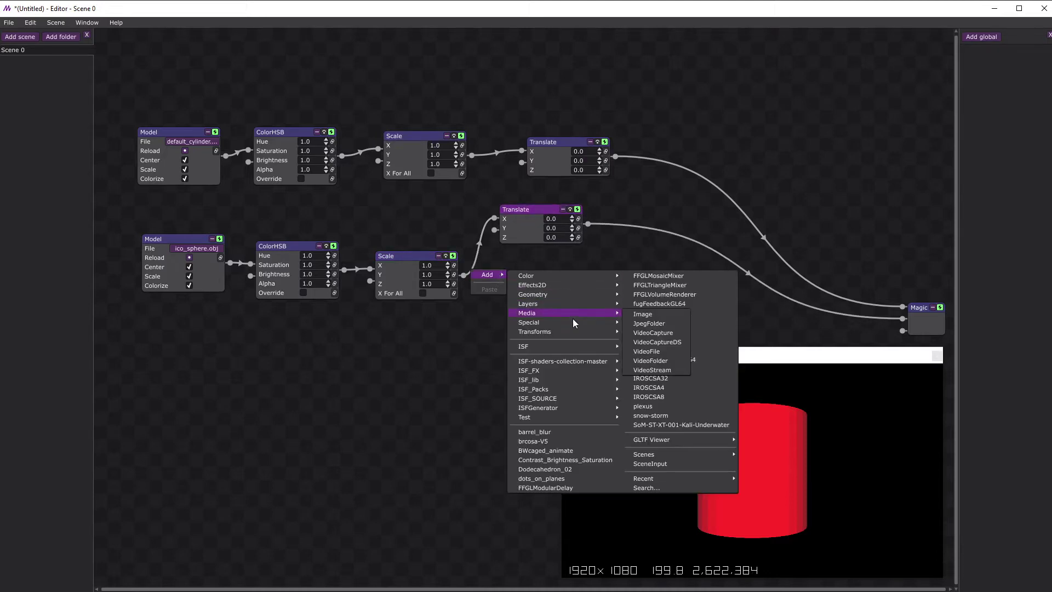
pyautogui.moveTo(593, 334)
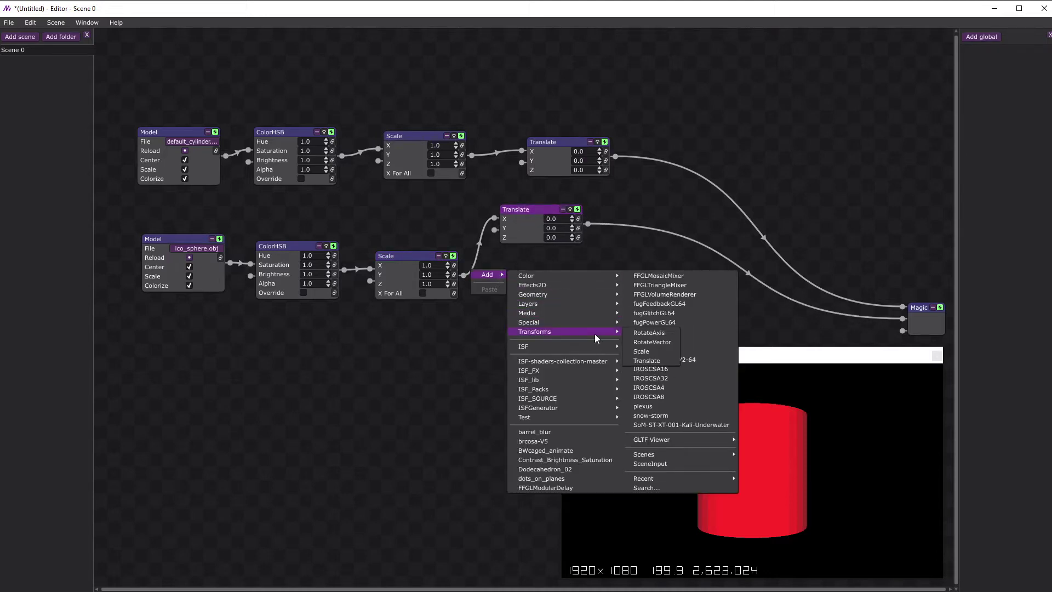
pyautogui.click(648, 360)
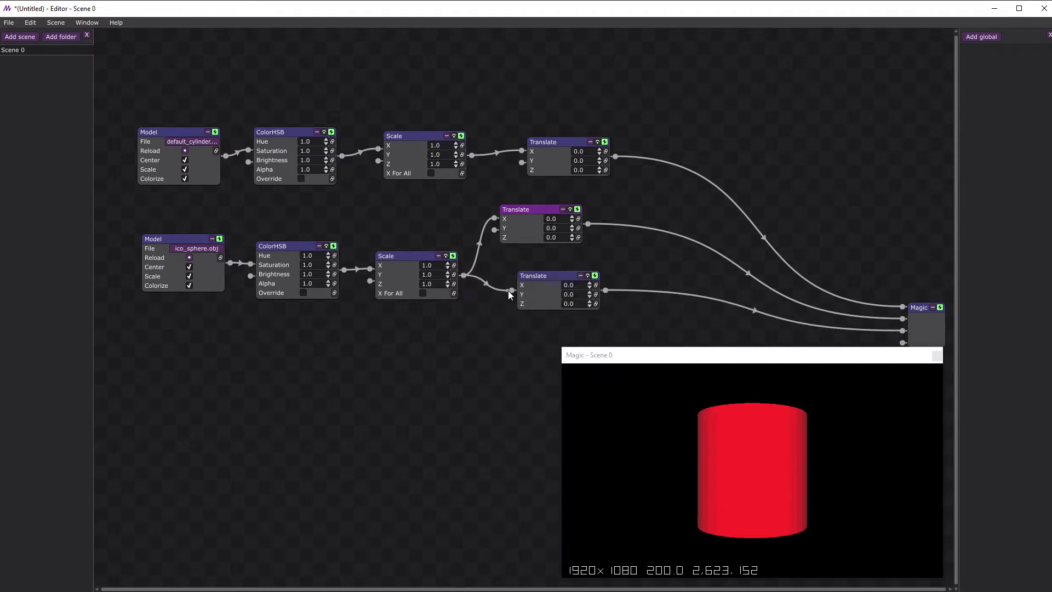
pyautogui.moveTo(509, 295); pyautogui.dragTo(512, 286)
# - Insert an Iterator after the cylinder Translate and connect both sphere Translates into it
pyautogui.rightClick(690, 170)
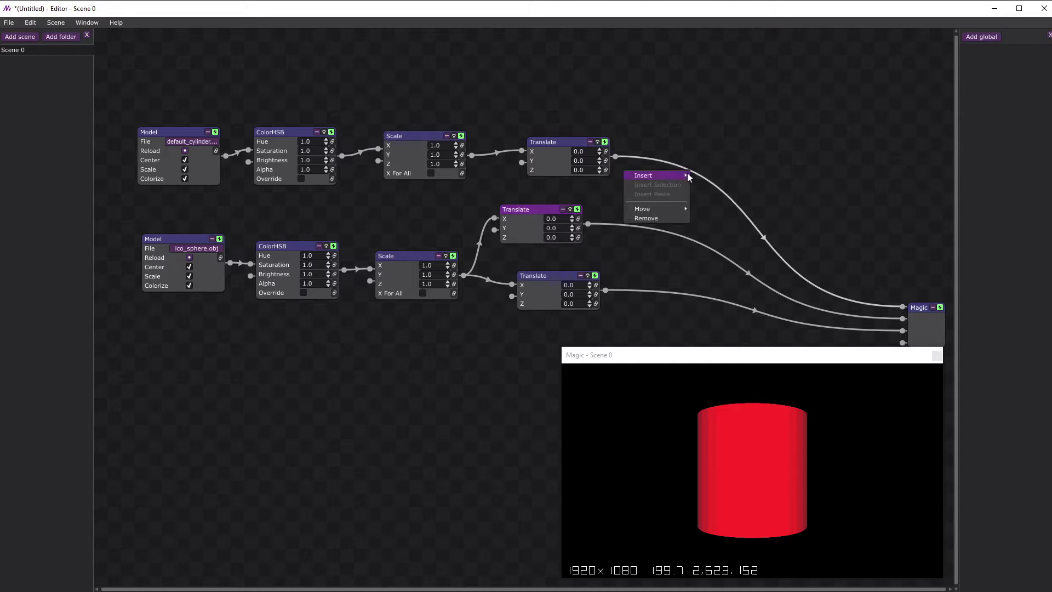
pyautogui.moveTo(679, 176)
pyautogui.moveTo(737, 224)
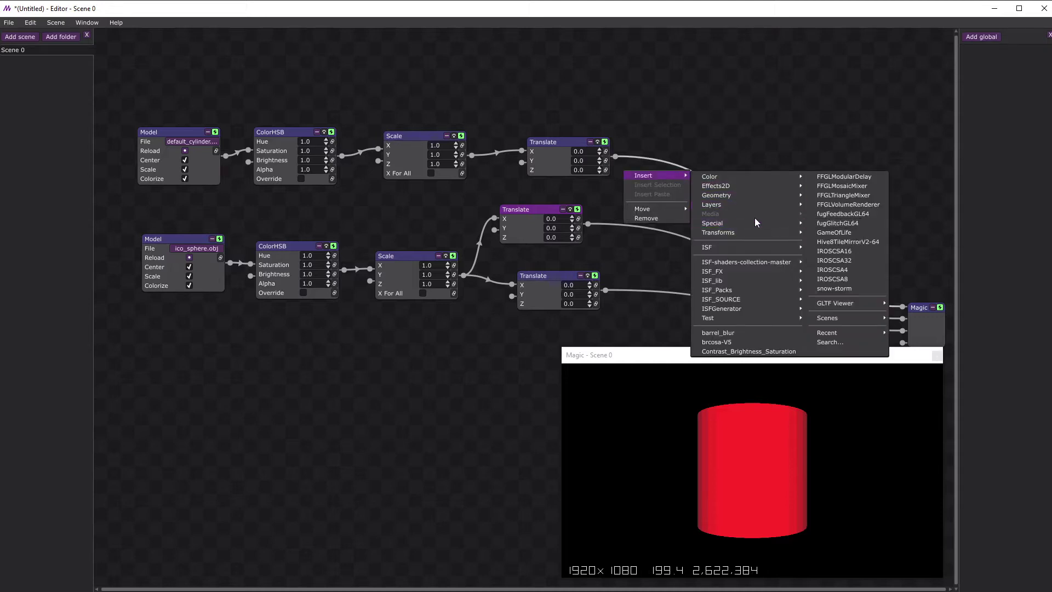
pyautogui.click(828, 233)
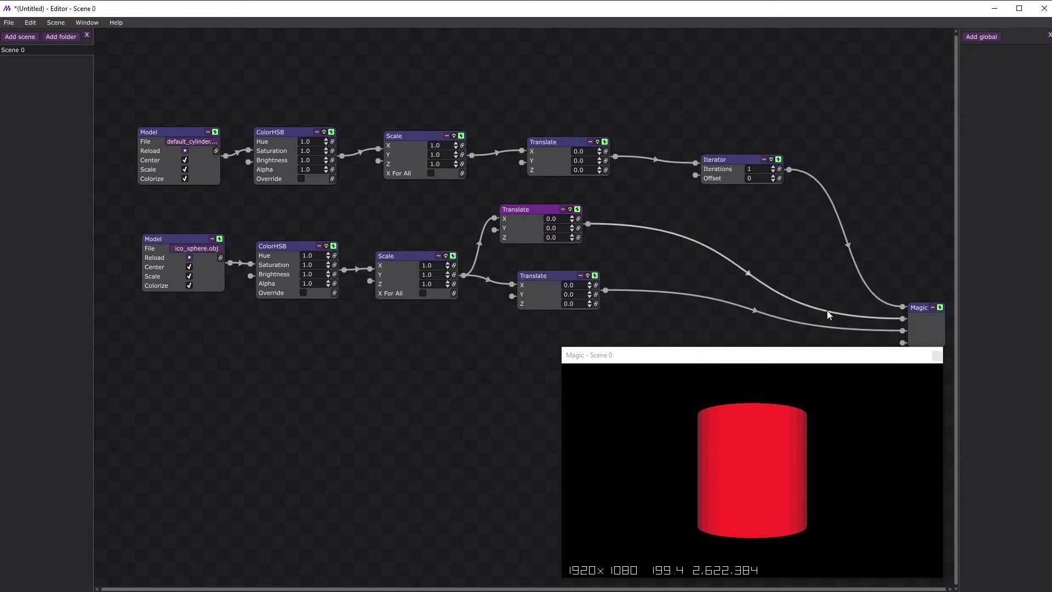
pyautogui.moveTo(827, 310); pyautogui.dragTo(696, 170)
pyautogui.moveTo(902, 318); pyautogui.dragTo(694, 183)
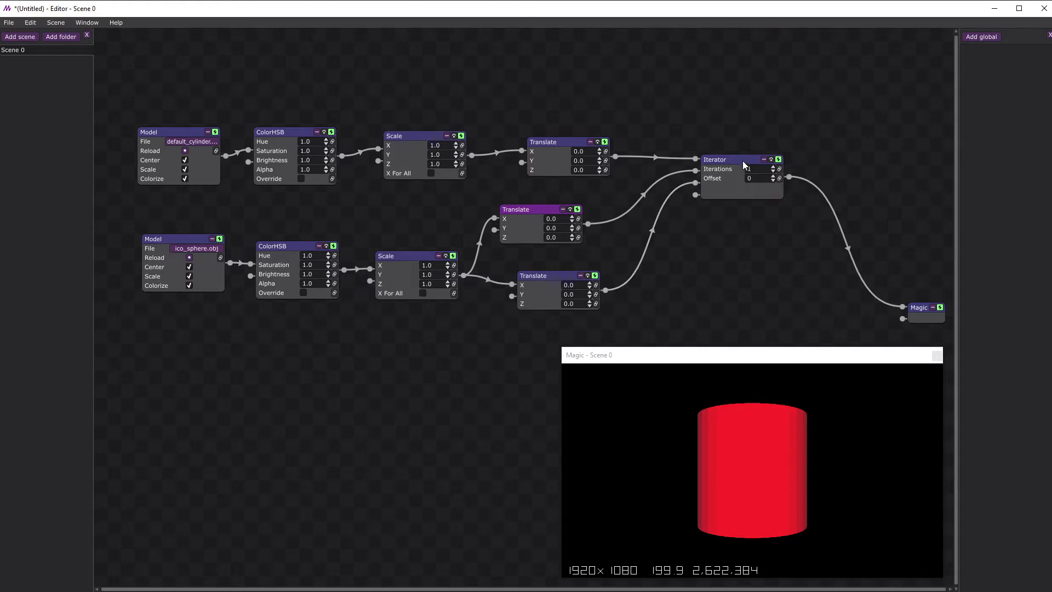
pyautogui.moveTo(741, 159); pyautogui.dragTo(744, 214)
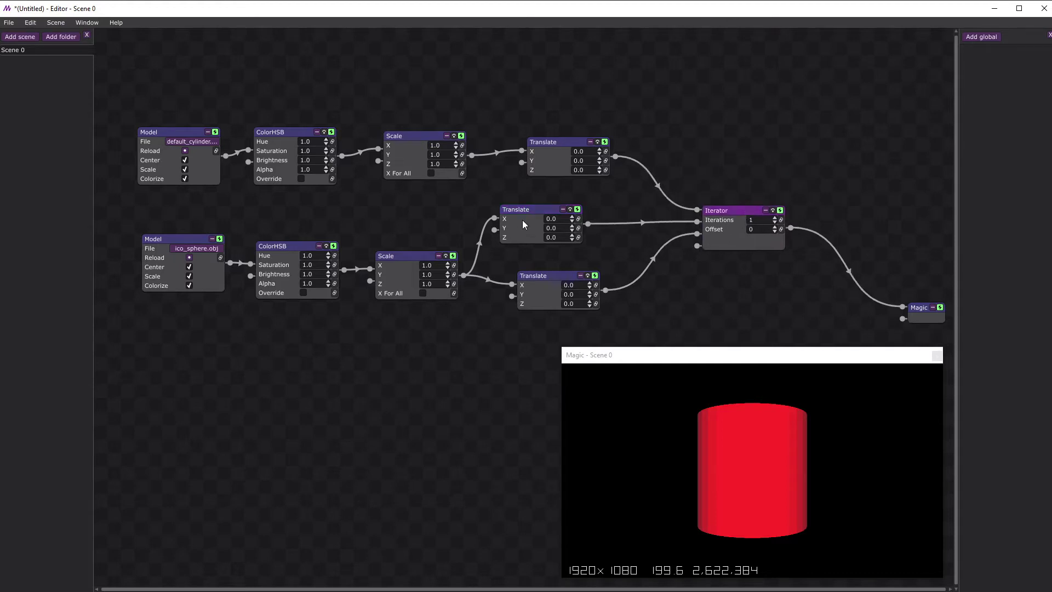
pyautogui.moveTo(522, 212); pyautogui.dragTo(541, 226)
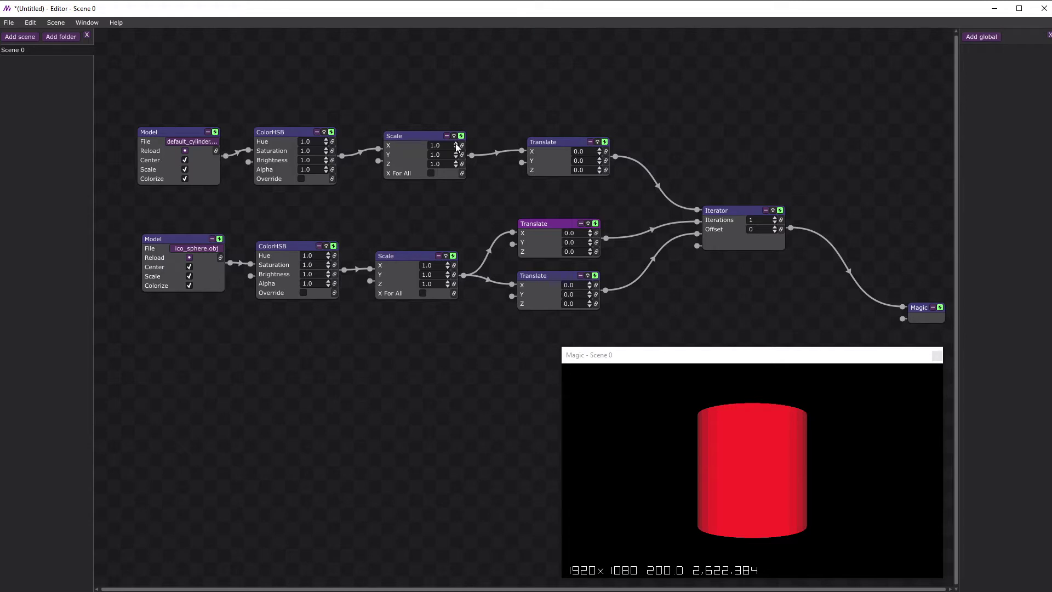
# - Scale the cylinder to X 0.1, Y 2.0, Z 0.1
pyautogui.moveTo(456, 147); pyautogui.dragTo(454, 160)
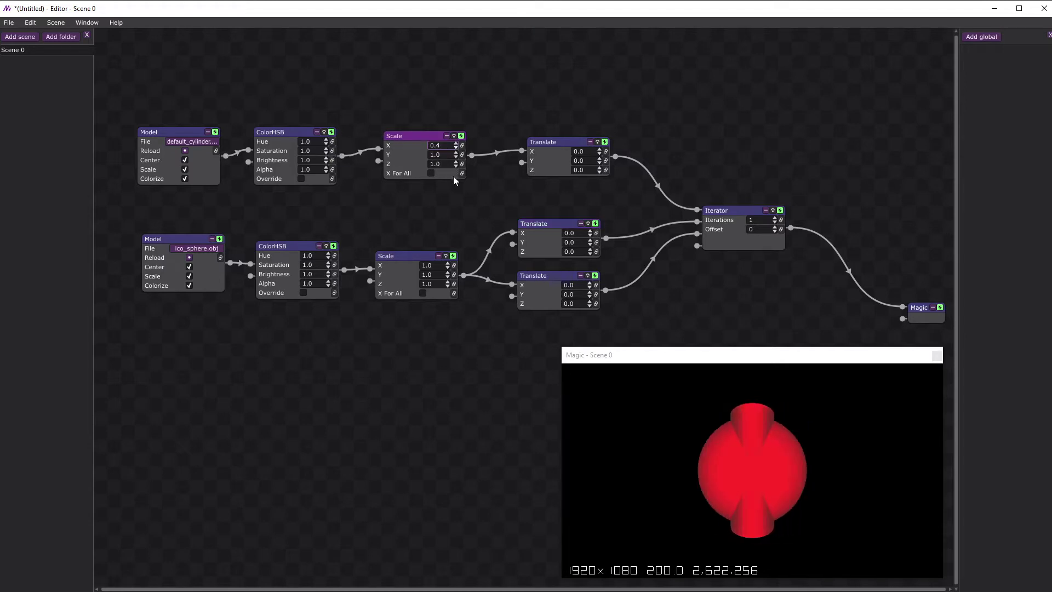
pyautogui.moveTo(454, 176); pyautogui.dragTo(452, 202)
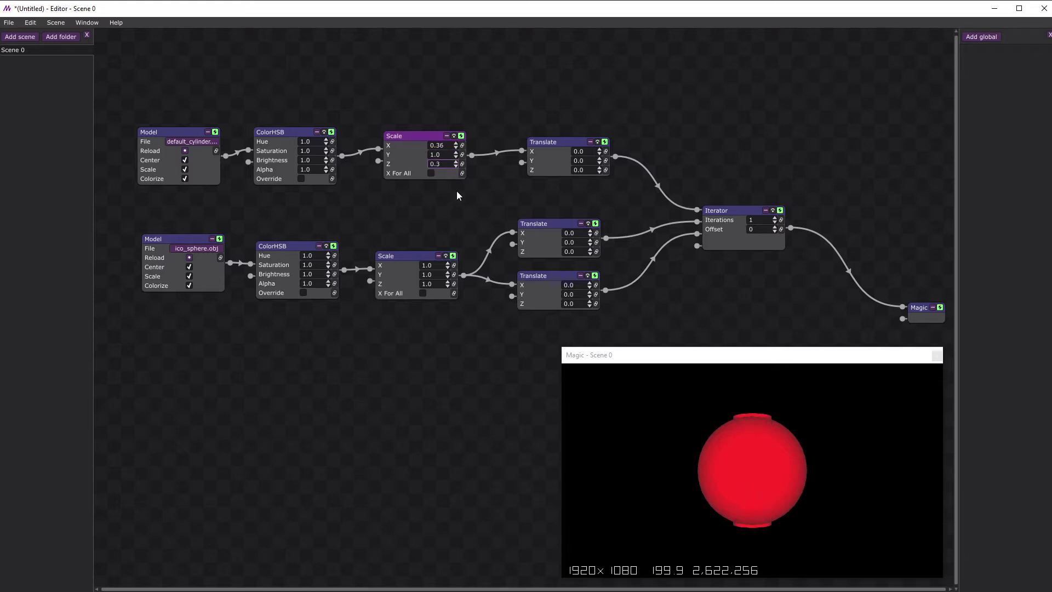
pyautogui.moveTo(456, 154); pyautogui.dragTo(461, 99)
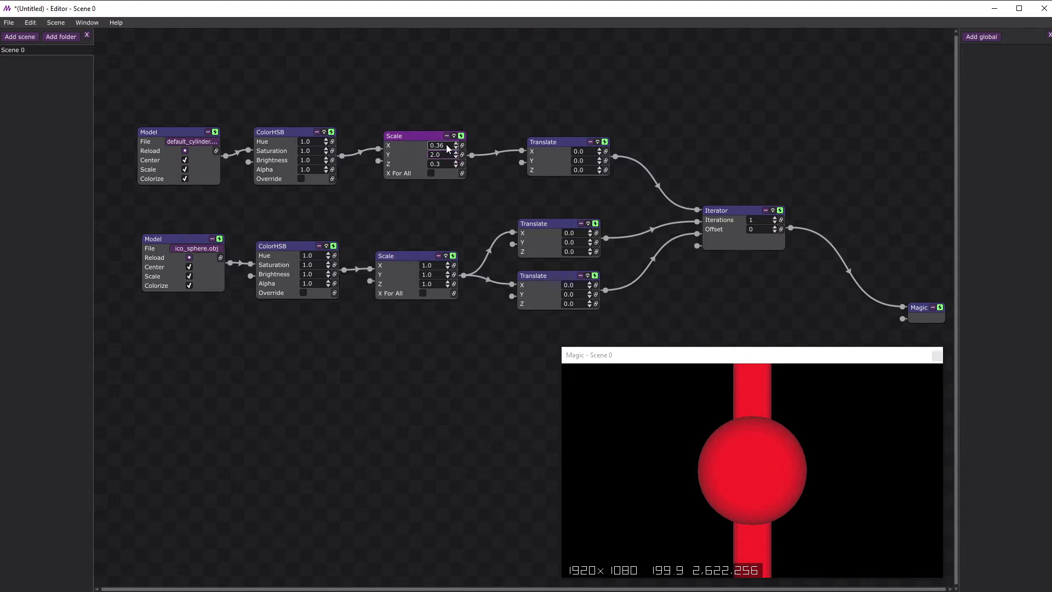
pyautogui.click(437, 144)
pyautogui.press('Delete')
pyautogui.press('Delete')
pyautogui.write('1')
pyautogui.click(438, 163)
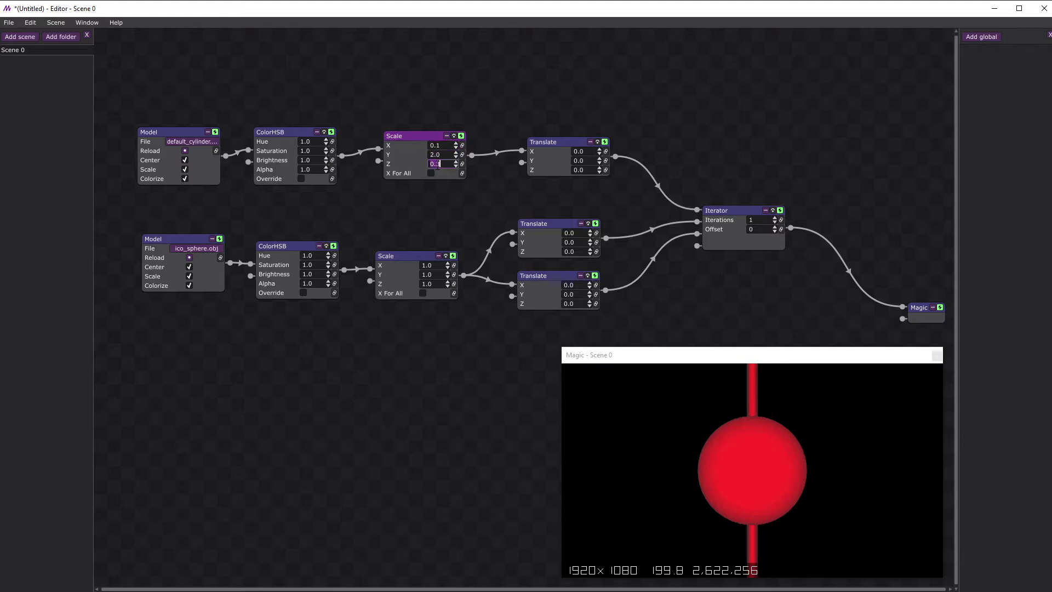
pyautogui.click(437, 164)
pyautogui.press('Return')
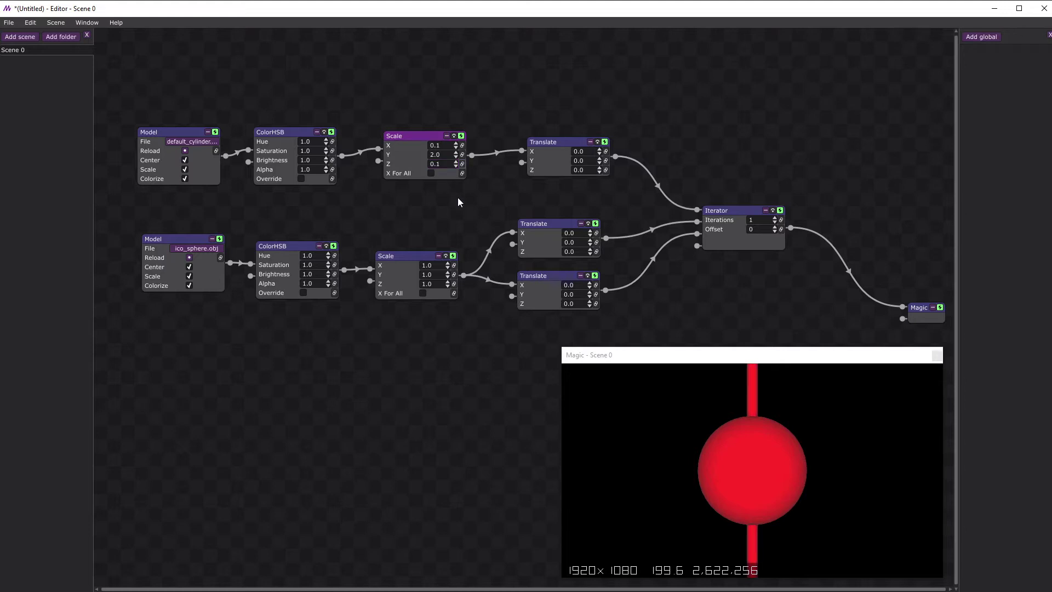
# - Enable X For All on the sphere Scale and set it to 0.3
pyautogui.click(423, 293)
pyautogui.moveTo(449, 268); pyautogui.dragTo(448, 272)
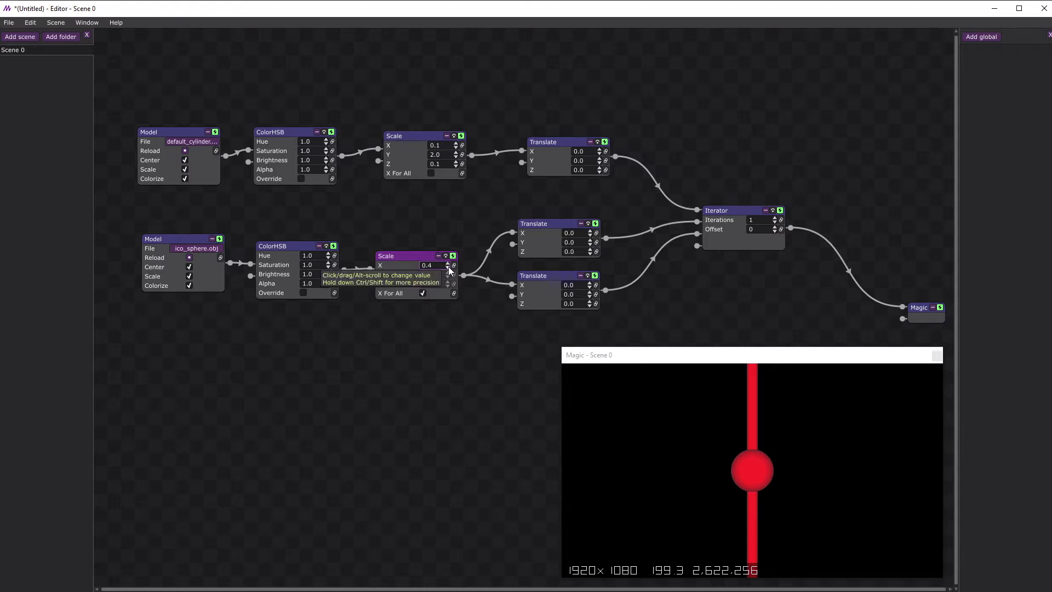
pyautogui.click(448, 268)
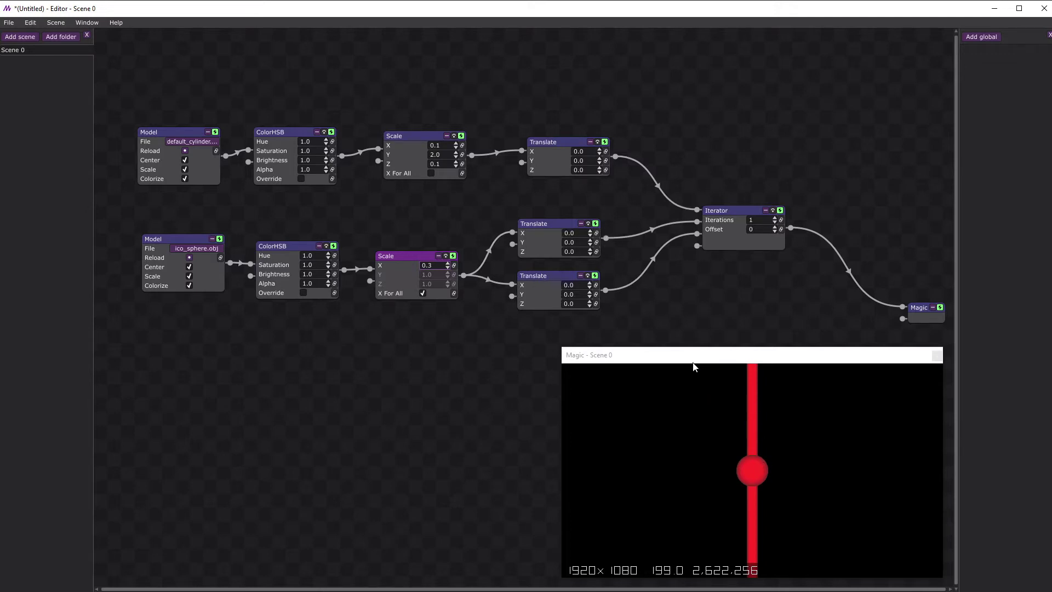
# - Insert a Translate before the Magic output with Z set to -1.21
pyautogui.rightClick(824, 237)
pyautogui.moveTo(820, 246)
pyautogui.moveTo(869, 300)
pyautogui.click(966, 328)
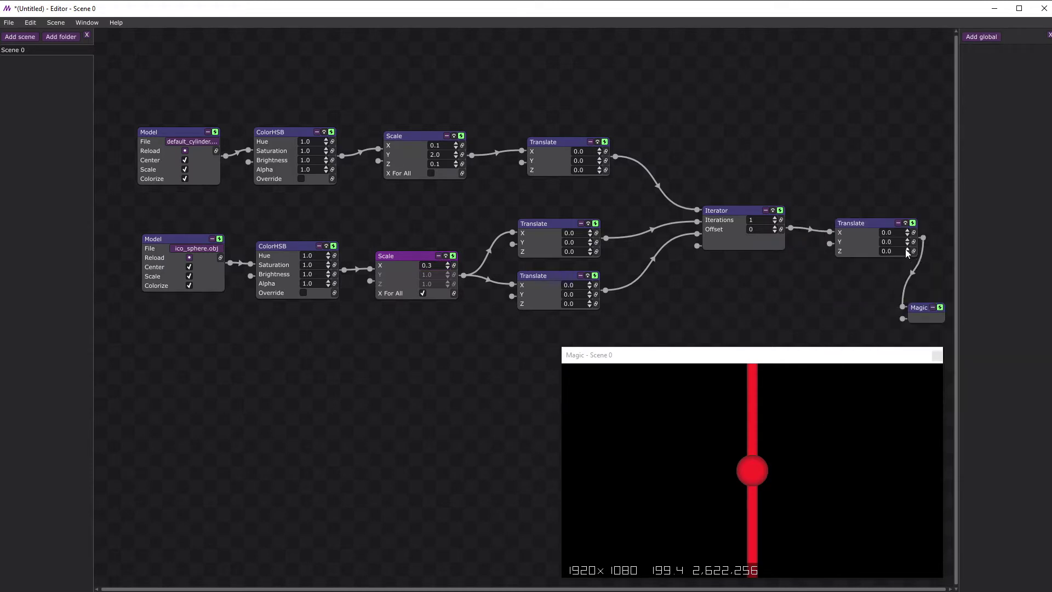
pyautogui.moveTo(905, 249); pyautogui.dragTo(899, 315)
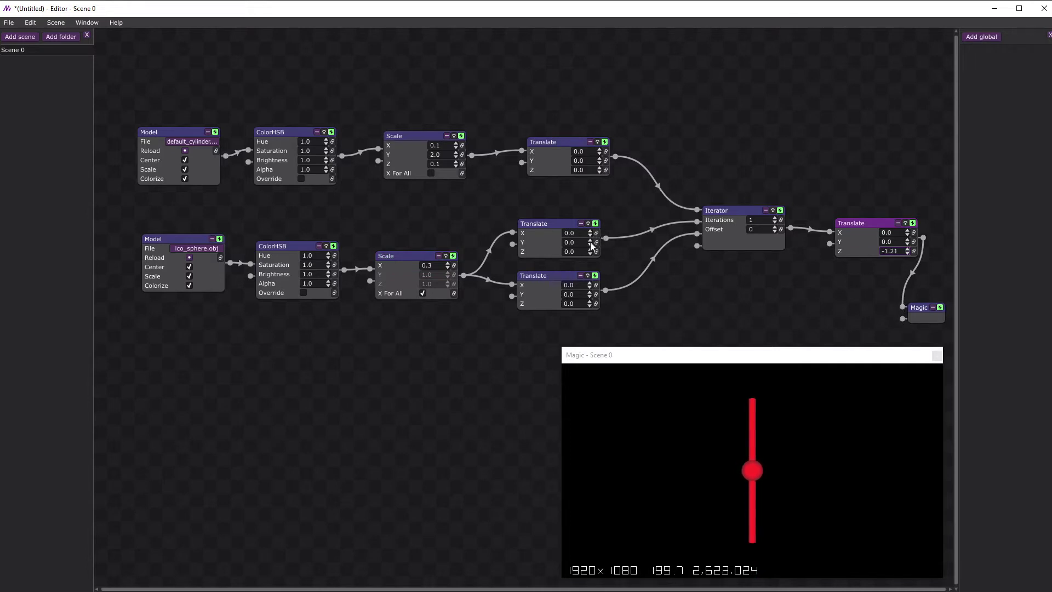
# - Set the middle sphere Translate's Y to 1.0 and the lower one's Y to -1.0
pyautogui.moveTo(590, 241); pyautogui.dragTo(607, 190)
pyautogui.click(574, 242)
pyautogui.press('Return')
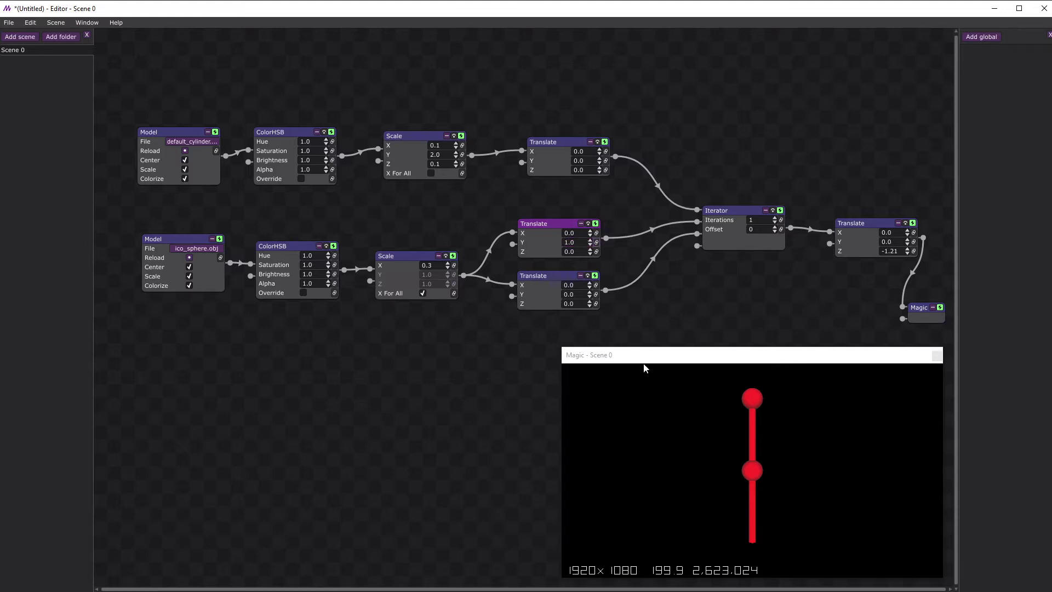
pyautogui.doubleClick(582, 295)
pyautogui.write('-1')
pyautogui.press('Return')
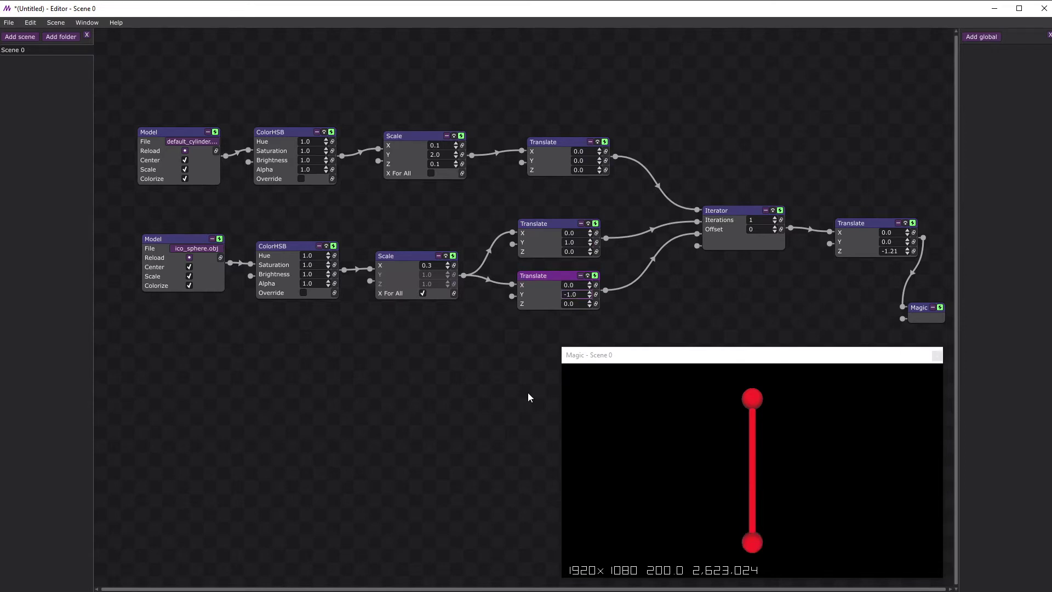
# - Insert a Z-axis RotateAxis before the Iterator and set its Angle to -0.03
pyautogui.rightClick(734, 212)
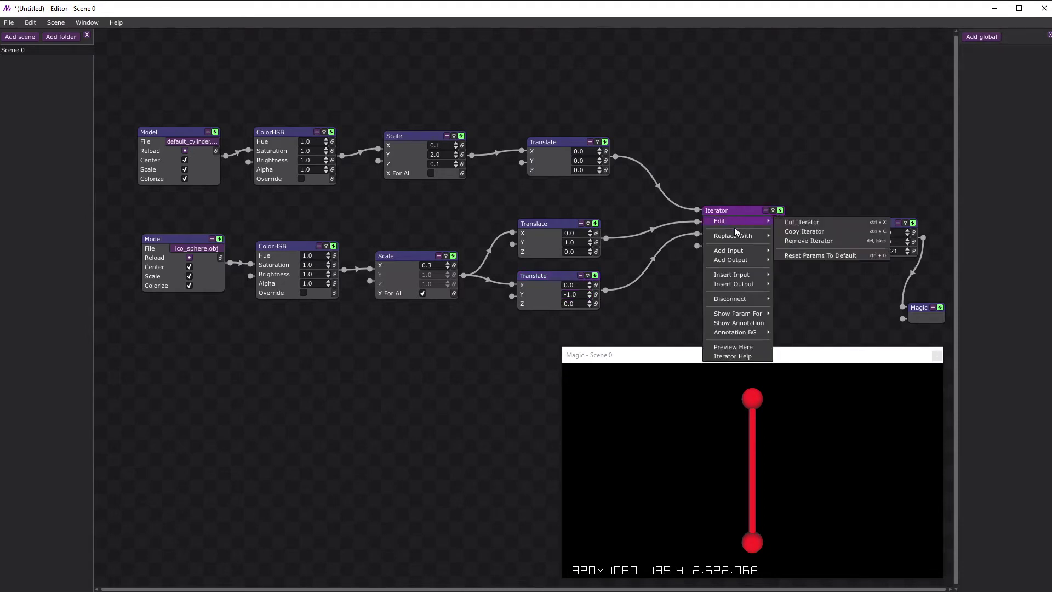
pyautogui.moveTo(731, 273)
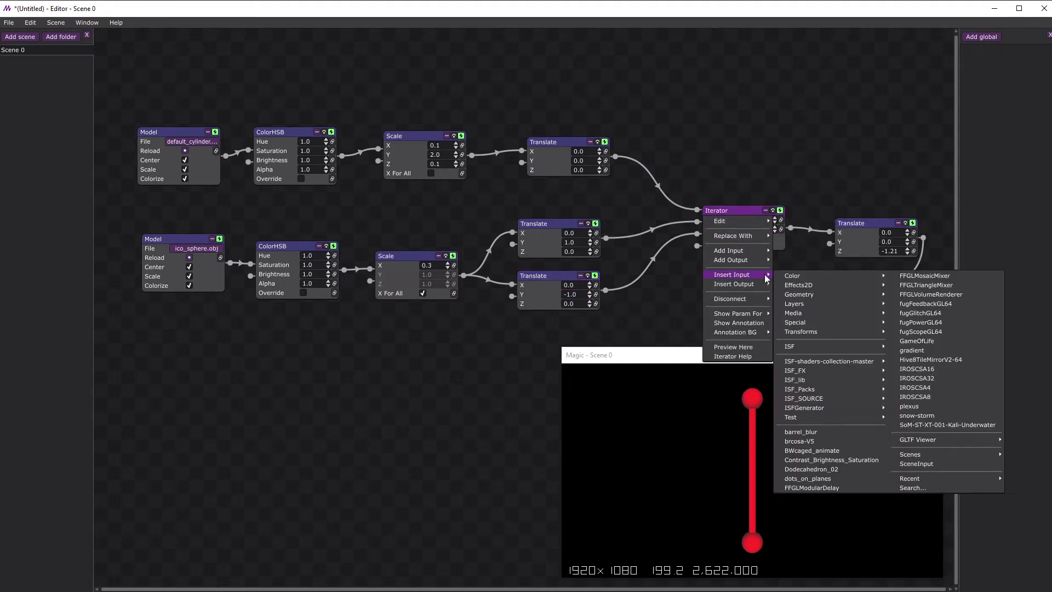
pyautogui.moveTo(853, 332)
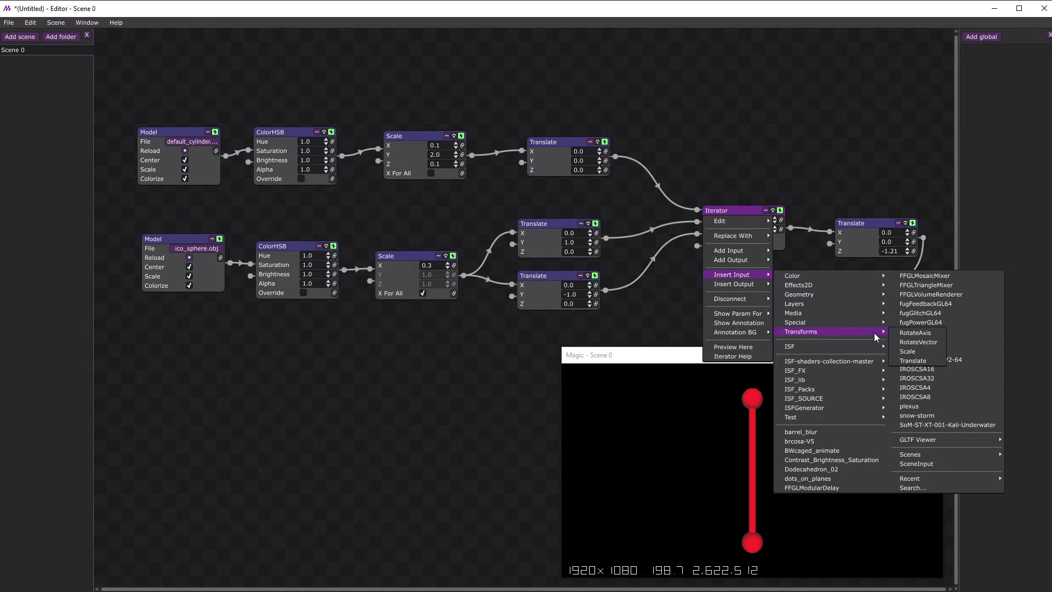
pyautogui.click(914, 333)
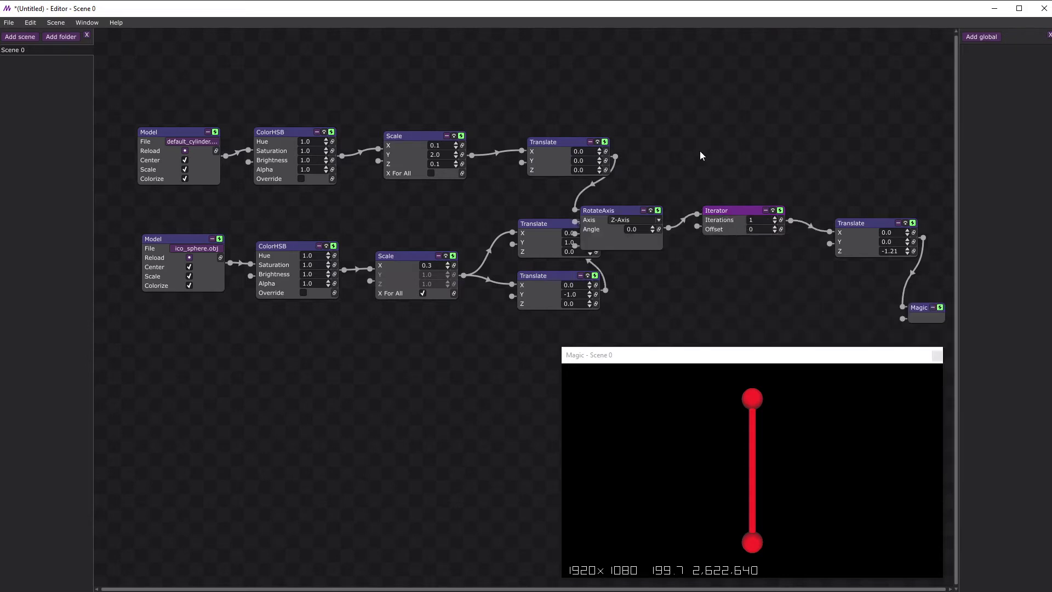
pyautogui.moveTo(734, 212); pyautogui.dragTo(917, 221)
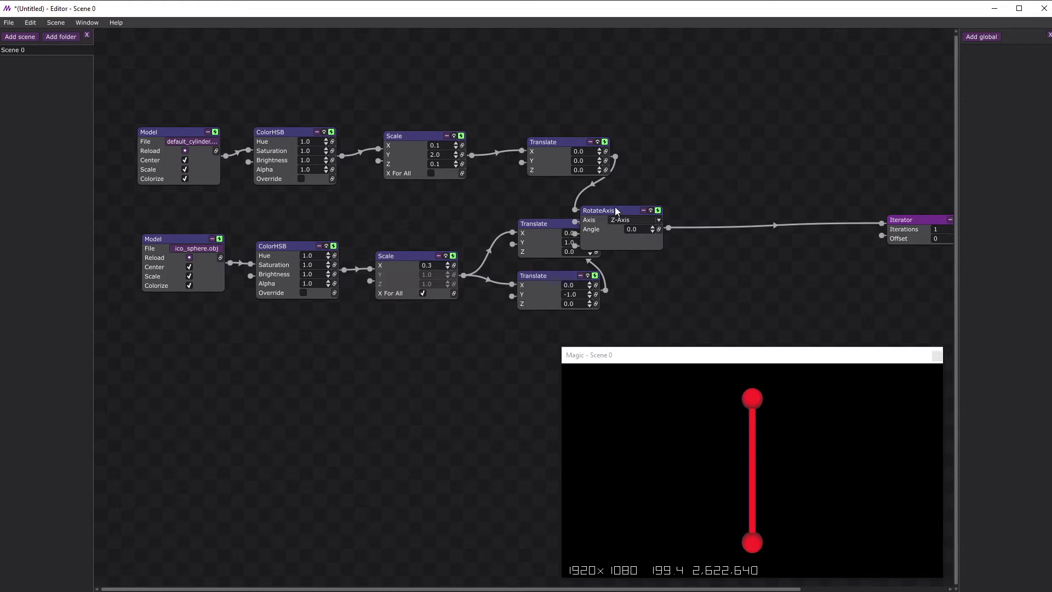
pyautogui.moveTo(614, 208); pyautogui.dragTo(703, 222)
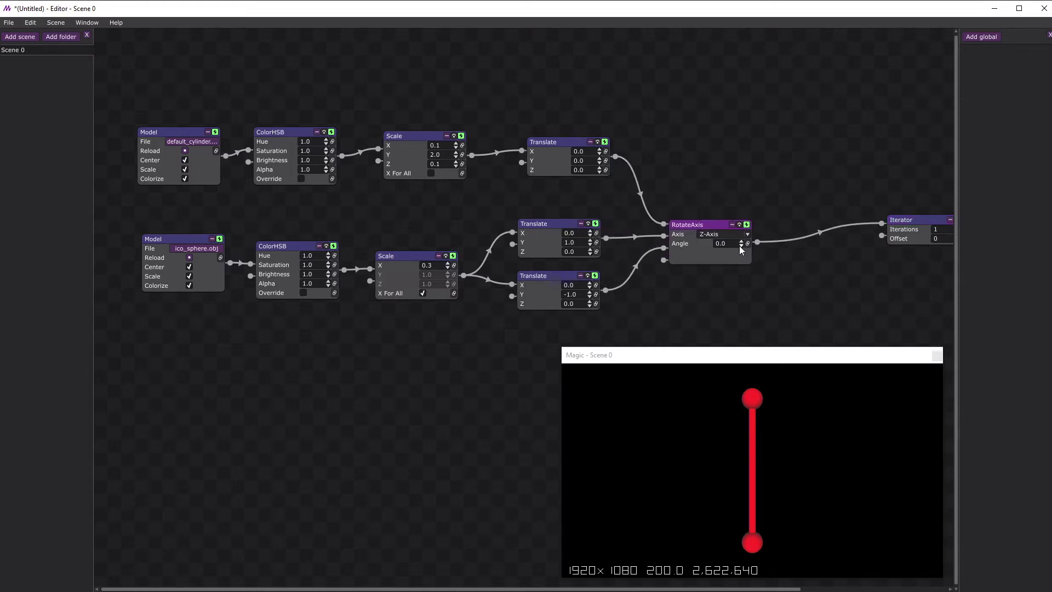
pyautogui.moveTo(742, 243)
pyautogui.mouseDown()
pyautogui.moveTo(741, 223)
pyautogui.moveTo(747, 244)
pyautogui.mouseUp()
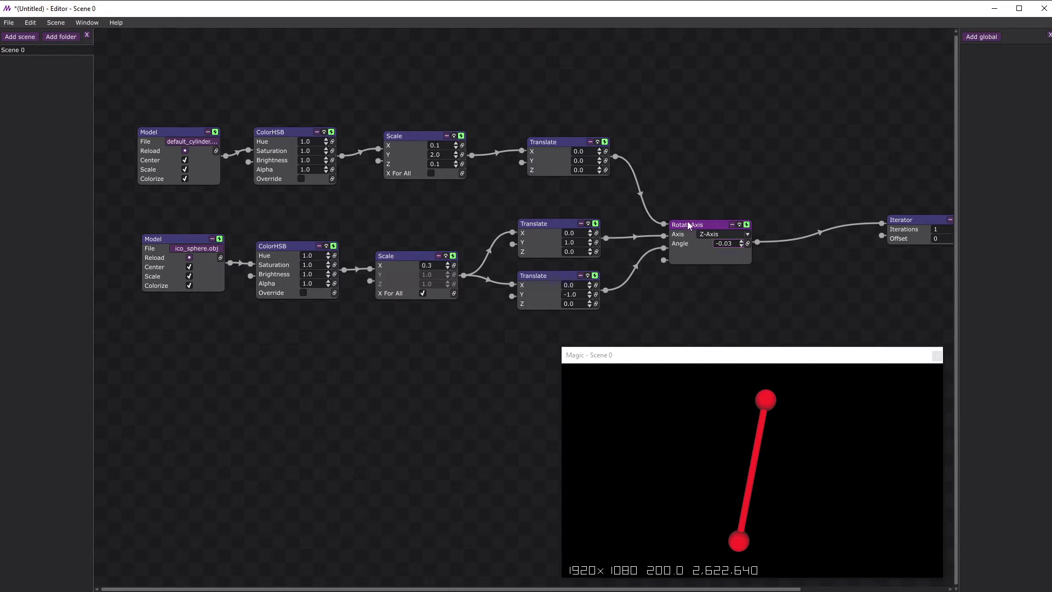
# - Cut the cylinder's Translate and paste it between RotateAxis and the Iterator
pyautogui.rightClick(564, 143)
pyautogui.moveTo(566, 152)
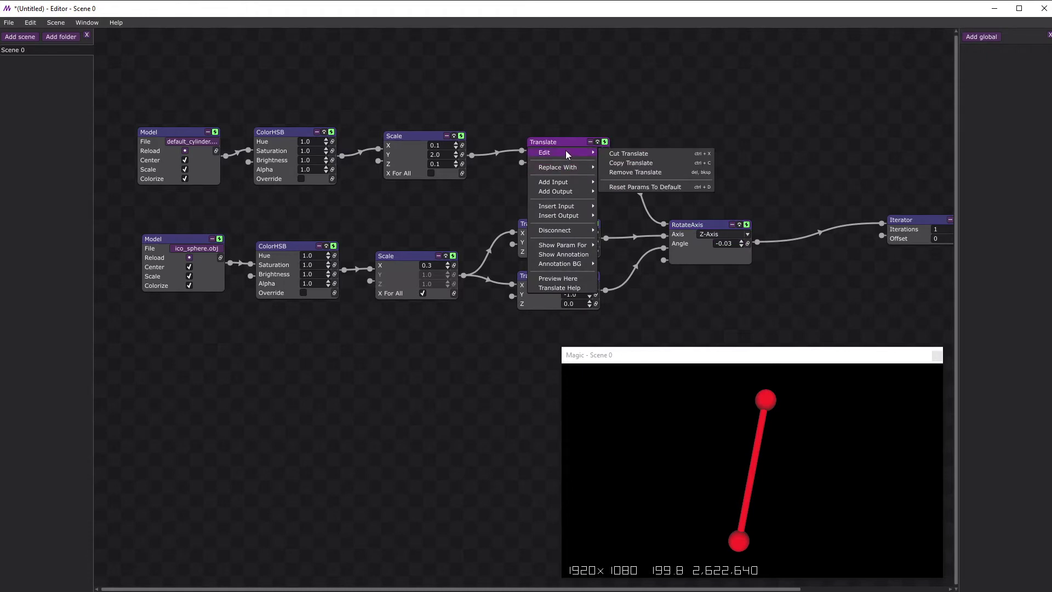
pyautogui.click(627, 154)
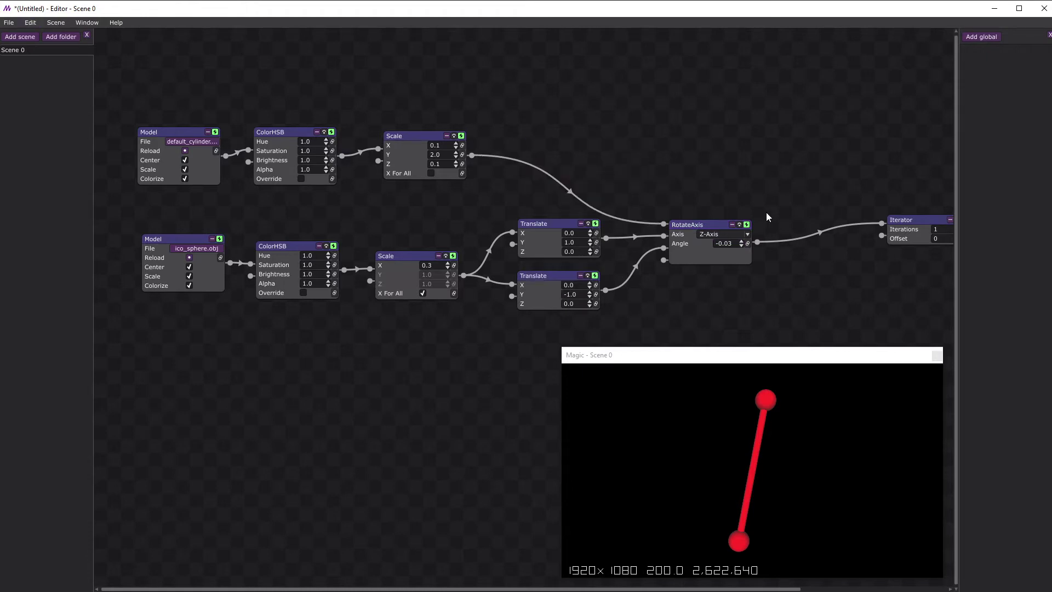
pyautogui.rightClick(769, 241)
pyautogui.click(747, 266)
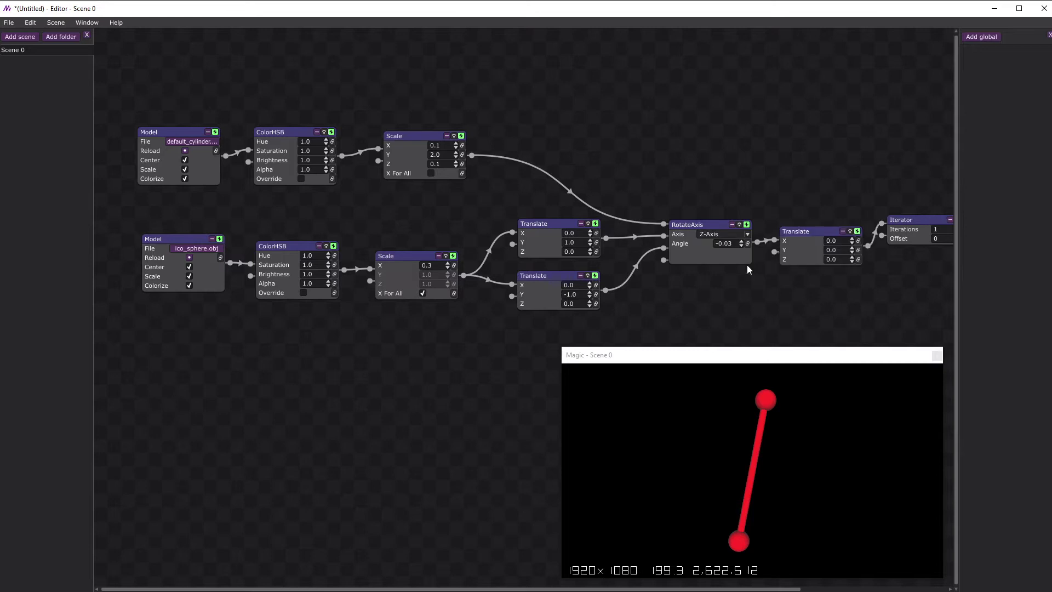
pyautogui.click(851, 232)
# - Create a global variable named 'iters' with value 20
pyautogui.click(984, 36)
pyautogui.press('BackSpace')
pyautogui.click(1020, 50)
pyautogui.write('20')
pyautogui.click(585, 590)
pyautogui.moveTo(585, 589); pyautogui.dragTo(642, 589)
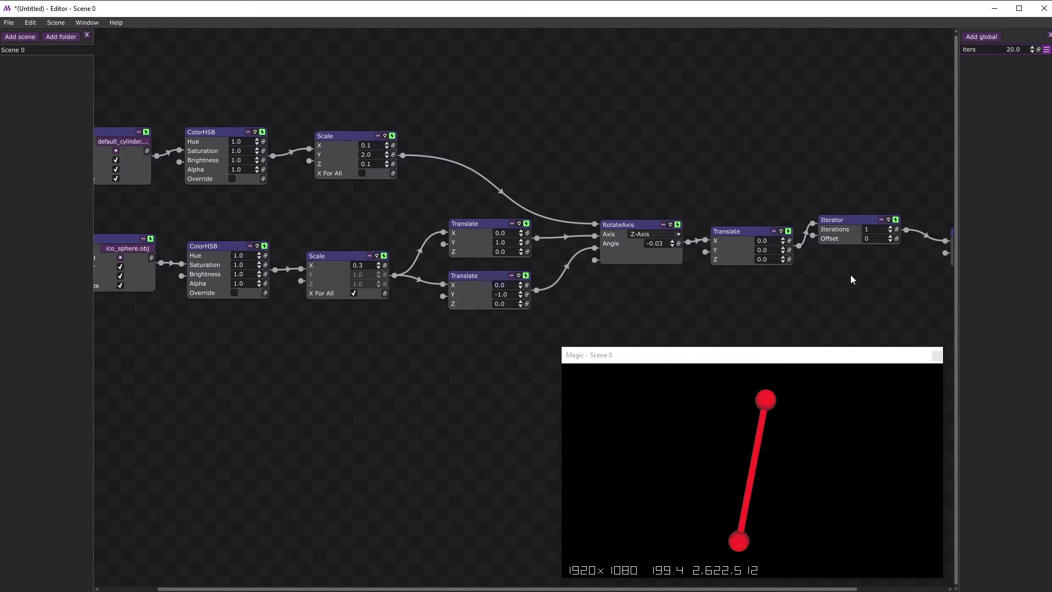
# - Link the Iterator's Iterations to Globals > iters and move the Iterator node right
pyautogui.click(897, 229)
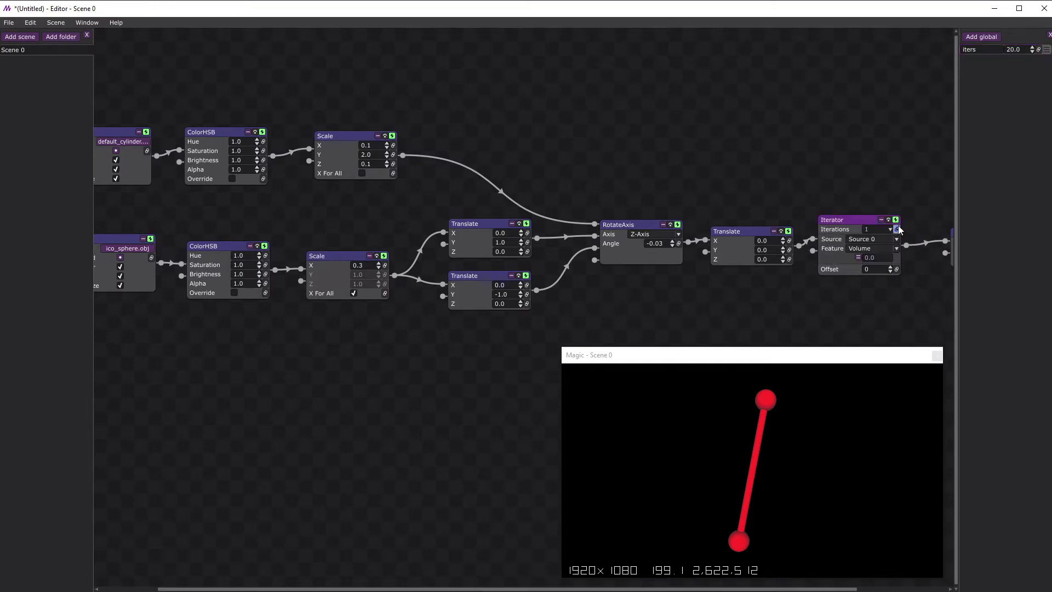
pyautogui.click(870, 239)
pyautogui.click(867, 269)
pyautogui.click(870, 249)
pyautogui.click(868, 259)
pyautogui.moveTo(807, 170); pyautogui.dragTo(986, 297)
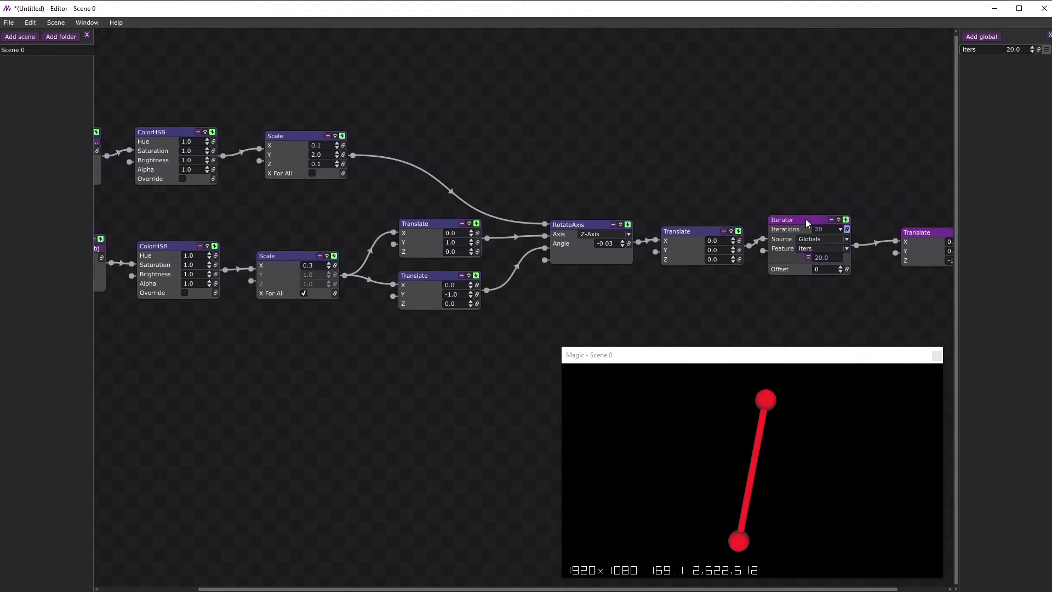
pyautogui.moveTo(806, 219); pyautogui.dragTo(929, 224)
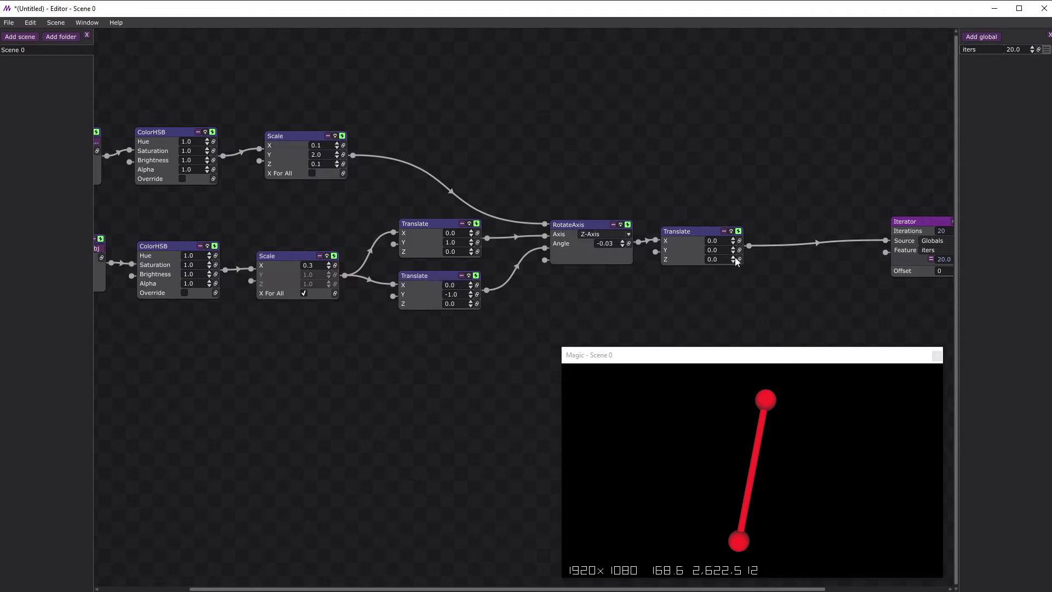
# - Offset the Translate to Y -0.2, Z -0.4 and drive X by Internals > Iteration #
pyautogui.moveTo(734, 249)
pyautogui.mouseDown()
pyautogui.moveTo(733, 265)
pyautogui.moveTo(736, 231)
pyautogui.mouseUp()
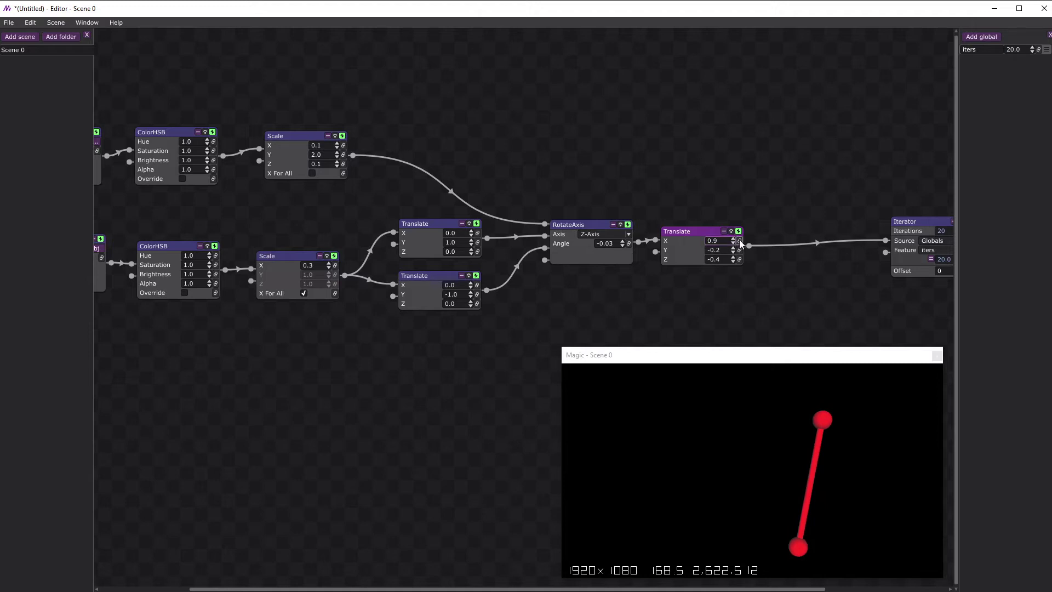
pyautogui.click(740, 241)
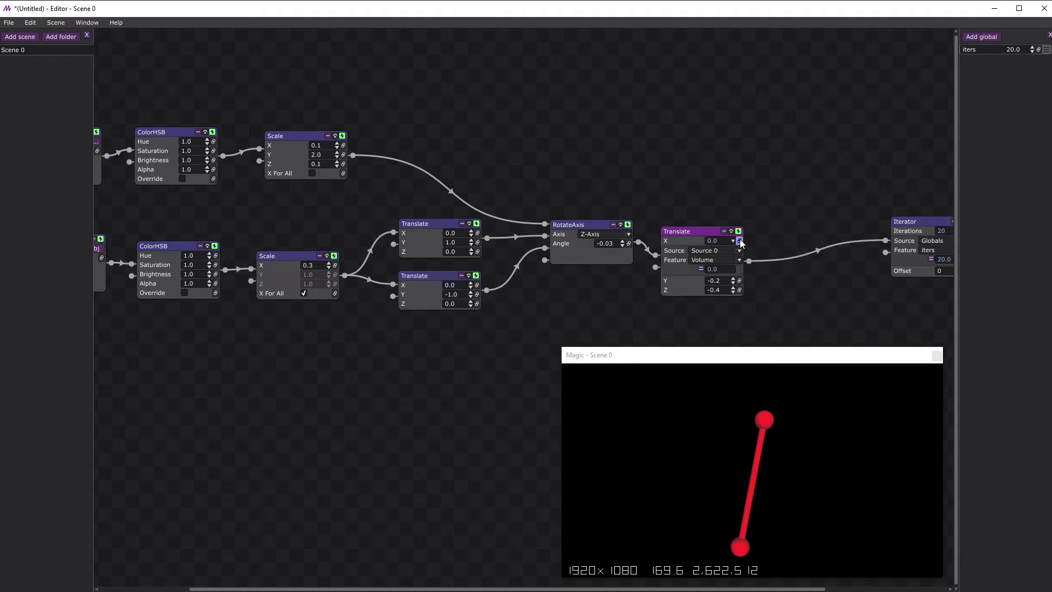
pyautogui.click(693, 251)
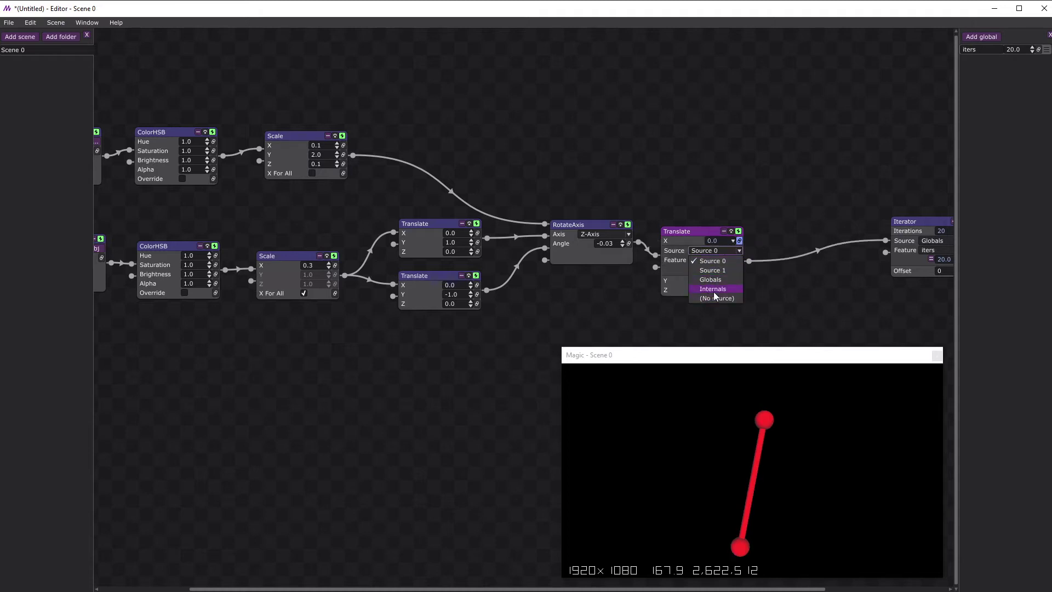
pyautogui.click(714, 291)
pyautogui.click(722, 264)
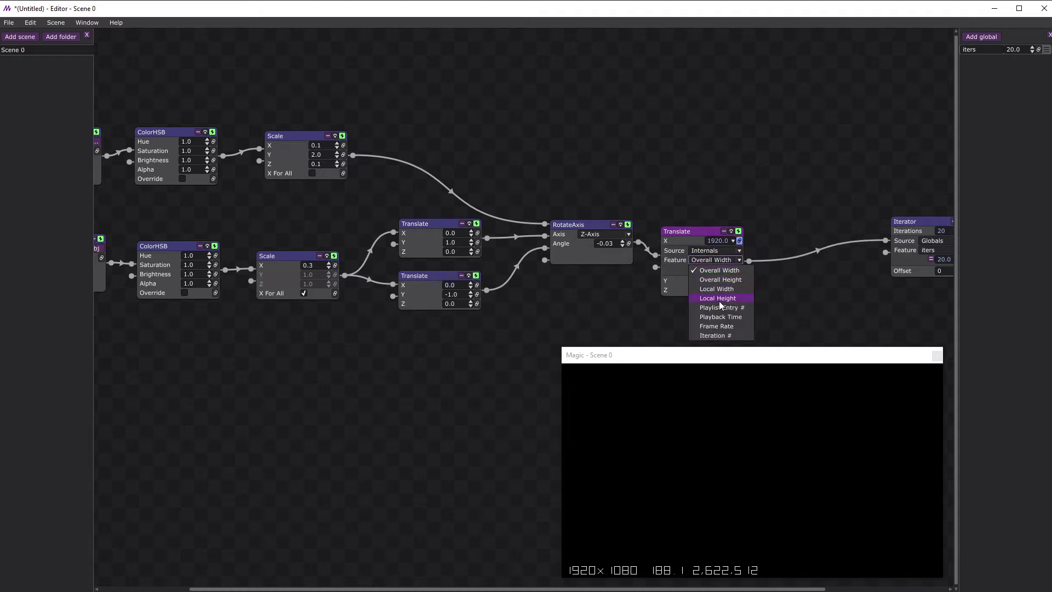
pyautogui.click(715, 335)
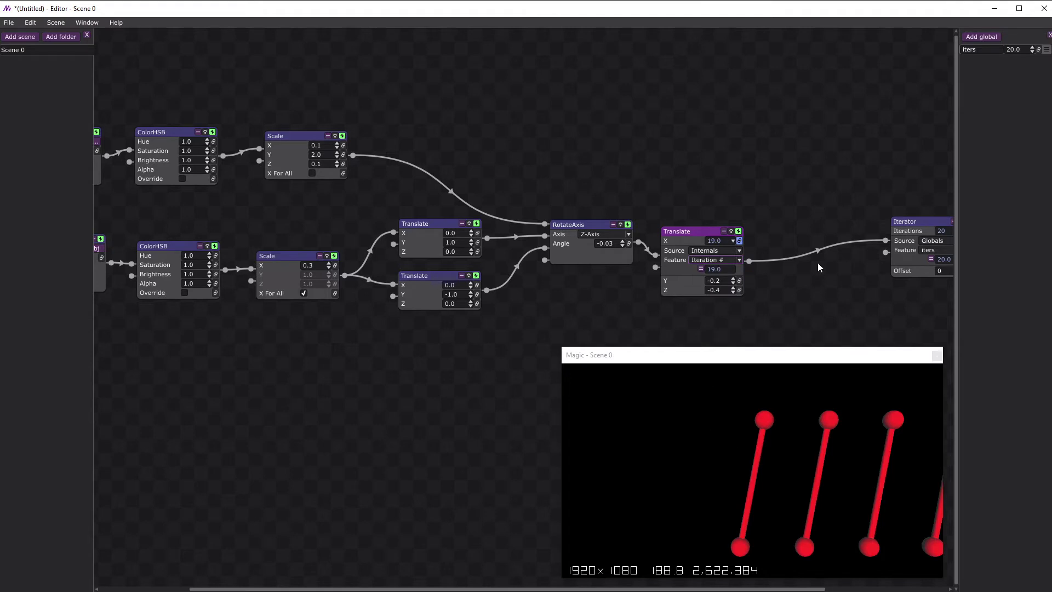
# - Add a Scale (Multiply) modifier to the X offset, set to 0.34
pyautogui.click(702, 268)
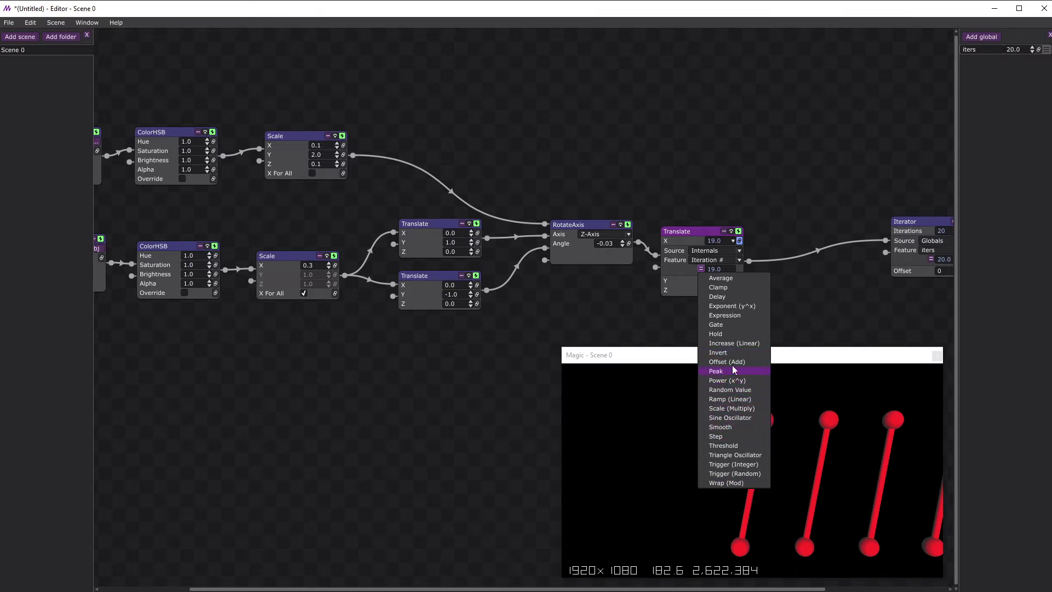
pyautogui.click(719, 409)
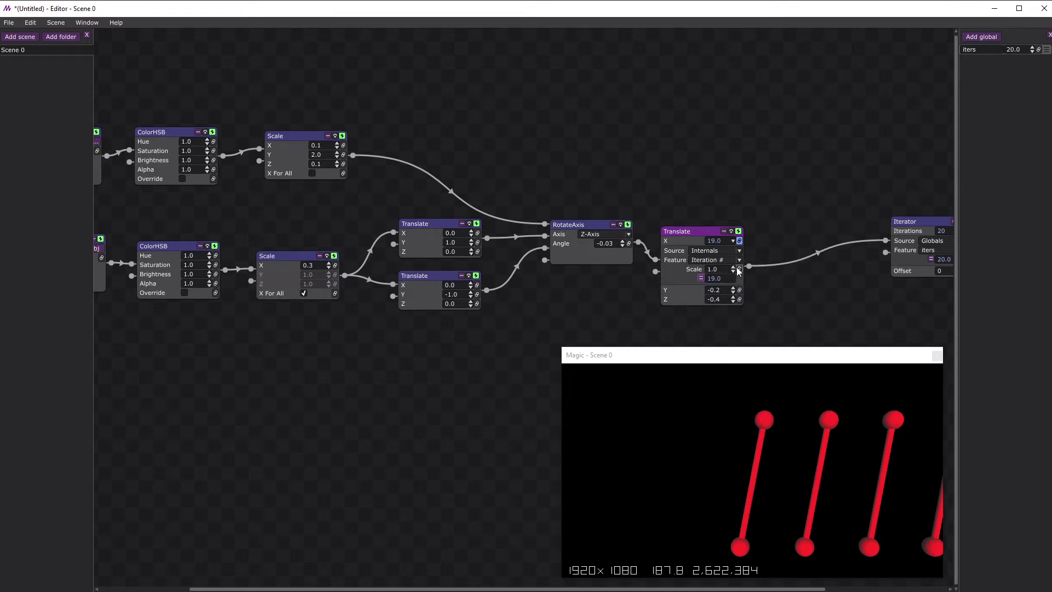
pyautogui.moveTo(735, 267); pyautogui.dragTo(730, 304)
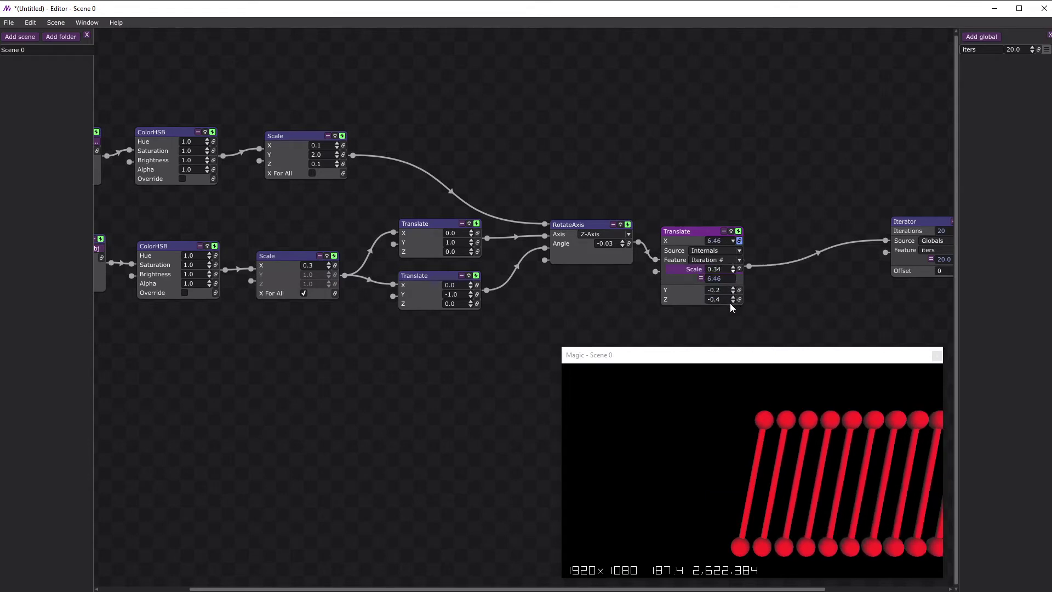
# - Drive the RotateAxis angle from Internals > Iteration #, multiplied by a Scale modifier of 0.99
pyautogui.click(628, 244)
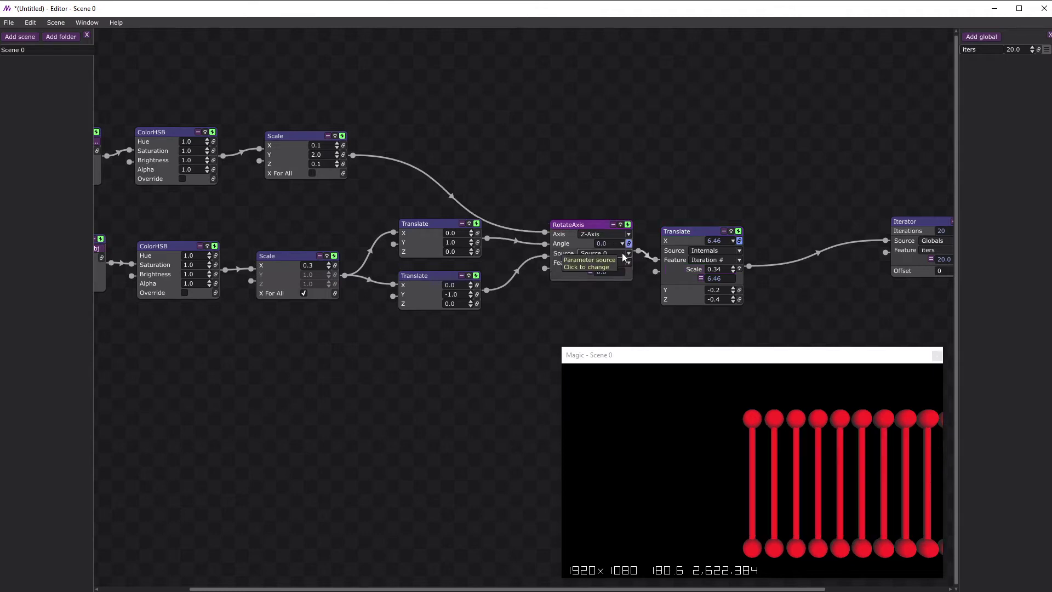
pyautogui.click(607, 253)
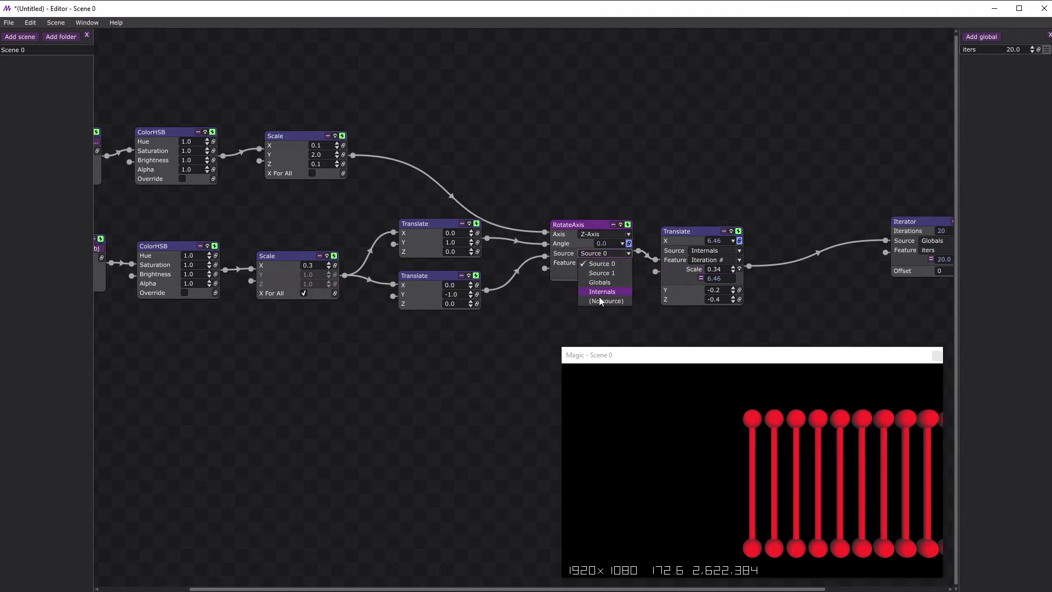
pyautogui.click(602, 292)
pyautogui.click(607, 263)
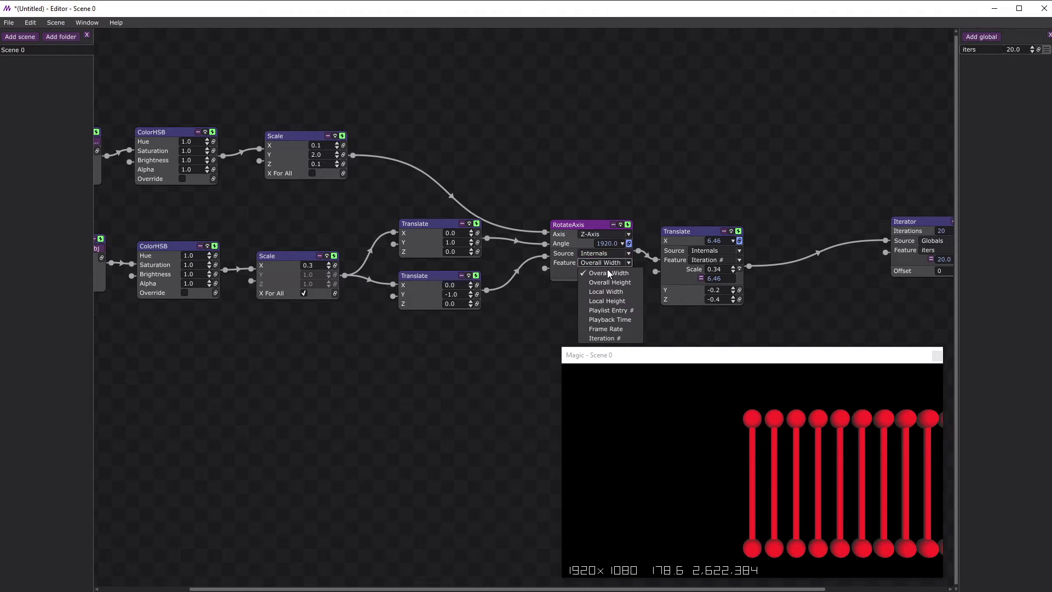
pyautogui.click(604, 339)
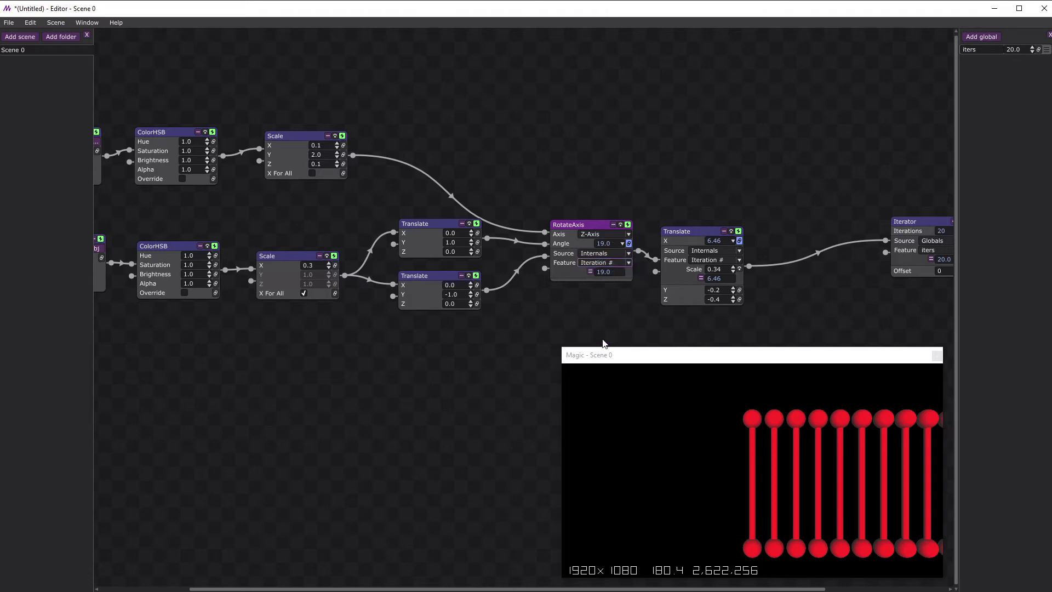
pyautogui.click(590, 272)
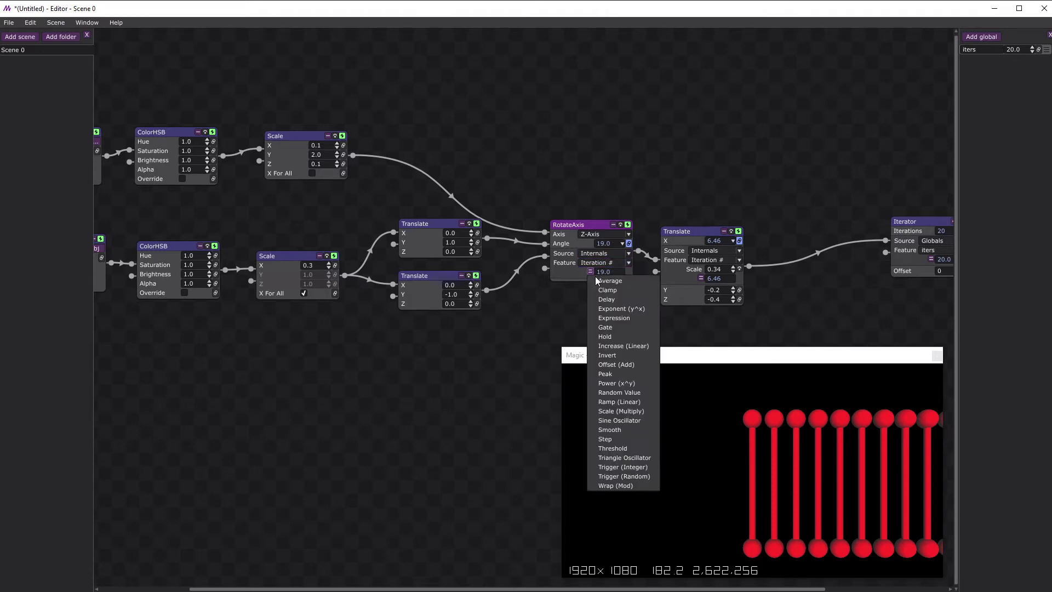
pyautogui.click(623, 410)
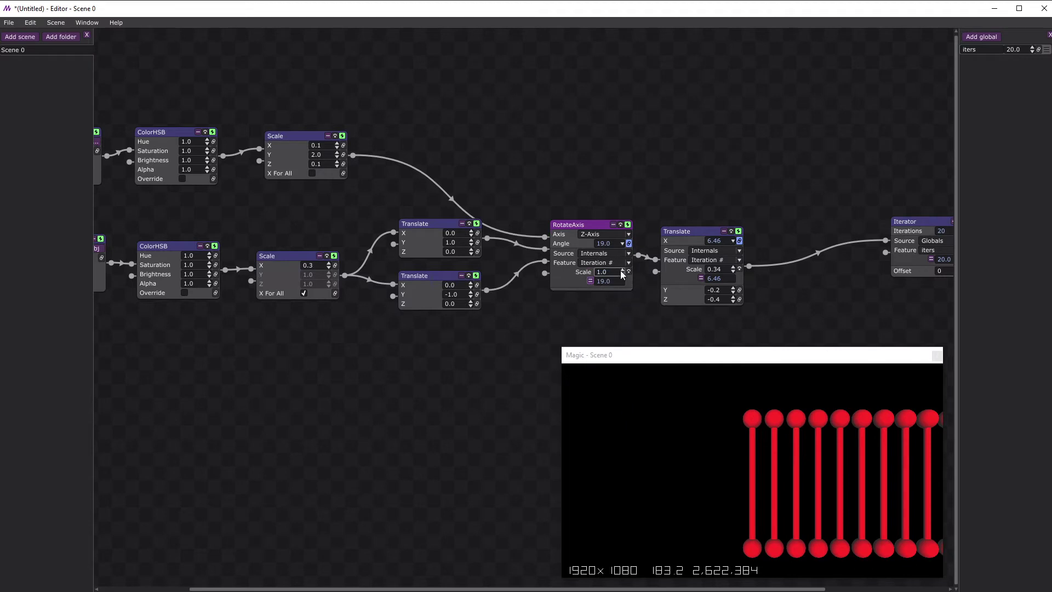
pyautogui.moveTo(622, 269); pyautogui.dragTo(623, 272)
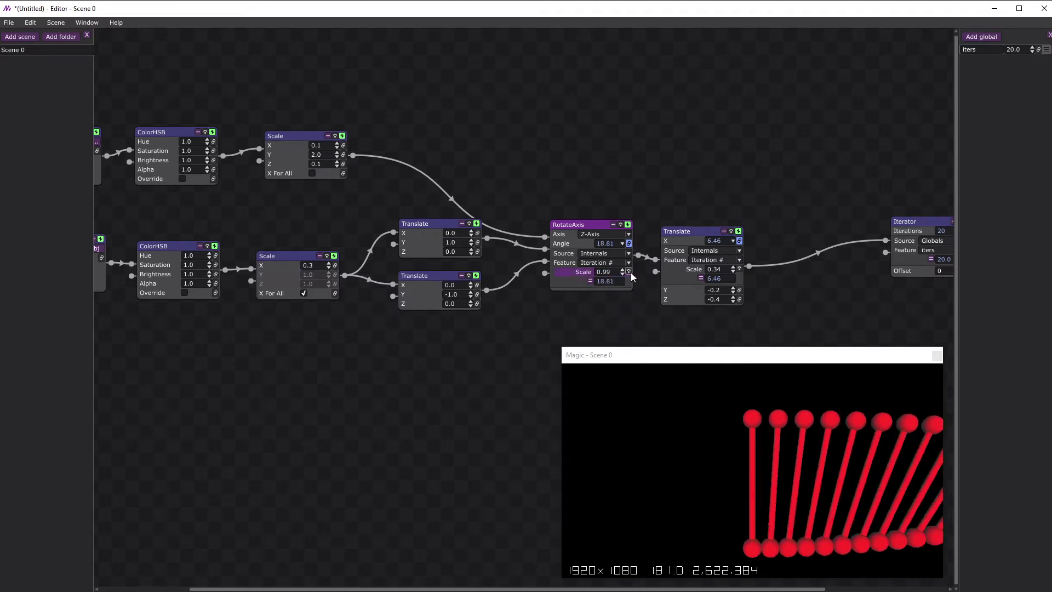
# - Add an Offset (Add) of -2.91 to Translate X and raise the angle Scale to 1.045
pyautogui.click(700, 279)
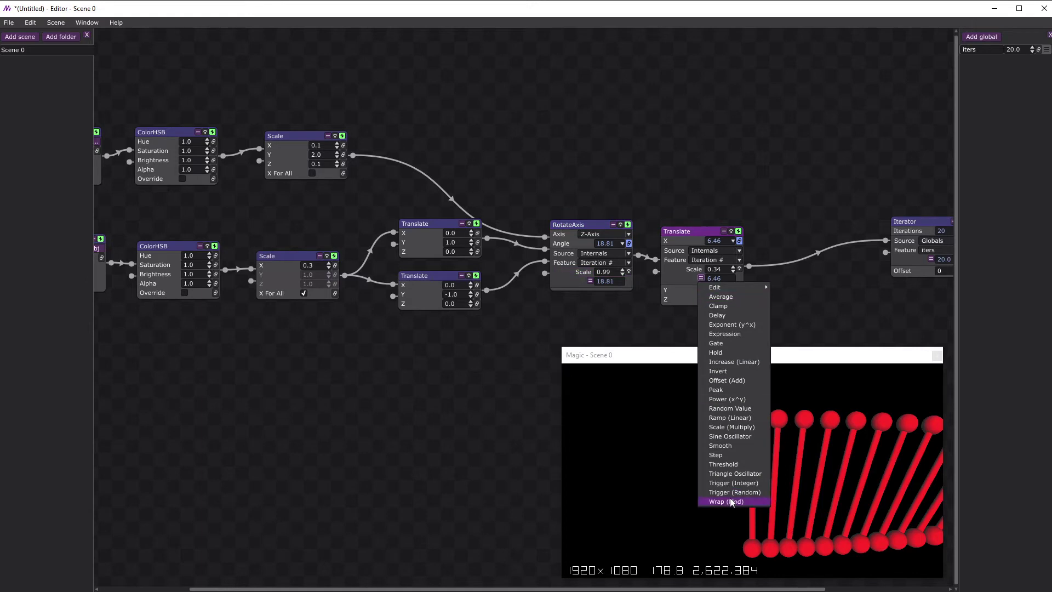
pyautogui.click(726, 380)
pyautogui.moveTo(731, 282); pyautogui.dragTo(723, 433)
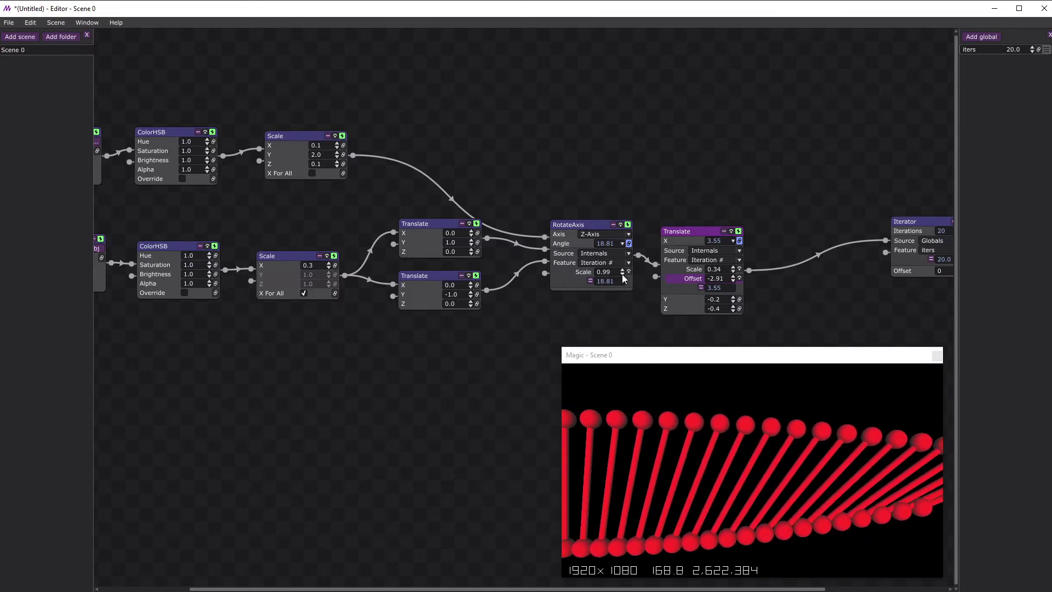
pyautogui.moveTo(623, 273); pyautogui.dragTo(639, 247)
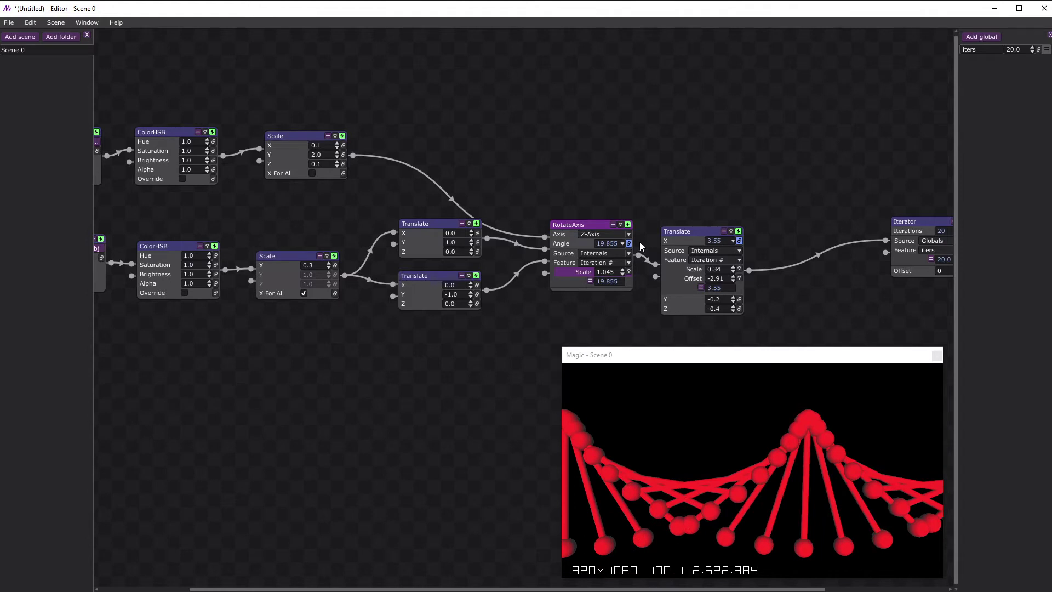
# - Set the RotateAxis rotation axis to X-Axis
pyautogui.click(603, 234)
pyautogui.click(597, 252)
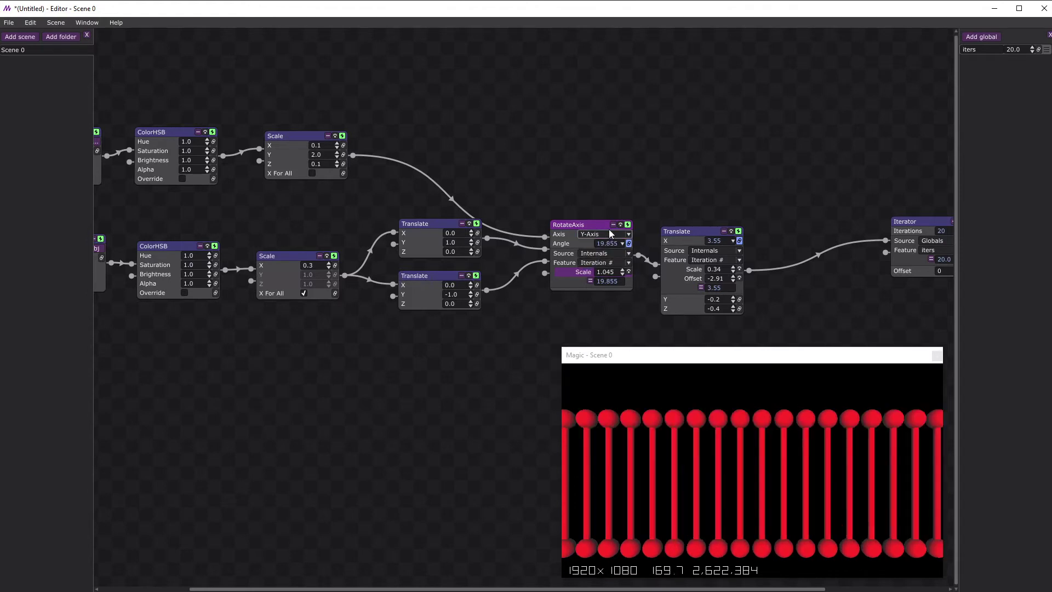
pyautogui.click(607, 235)
pyautogui.click(605, 244)
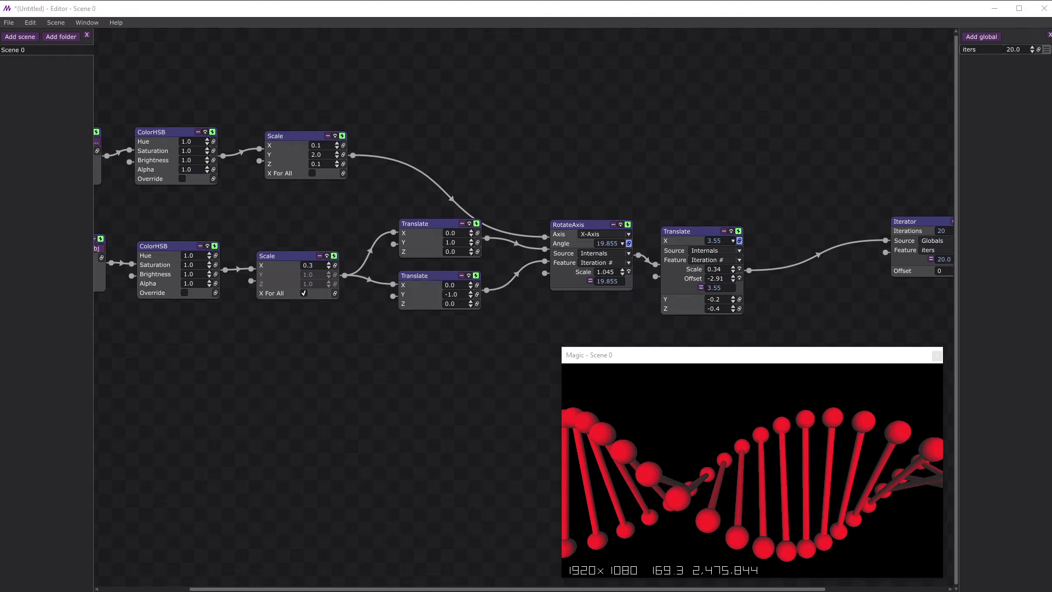
# - Link the lower Translate node's Y to Source 0 with the Volume feature
pyautogui.click(476, 294)
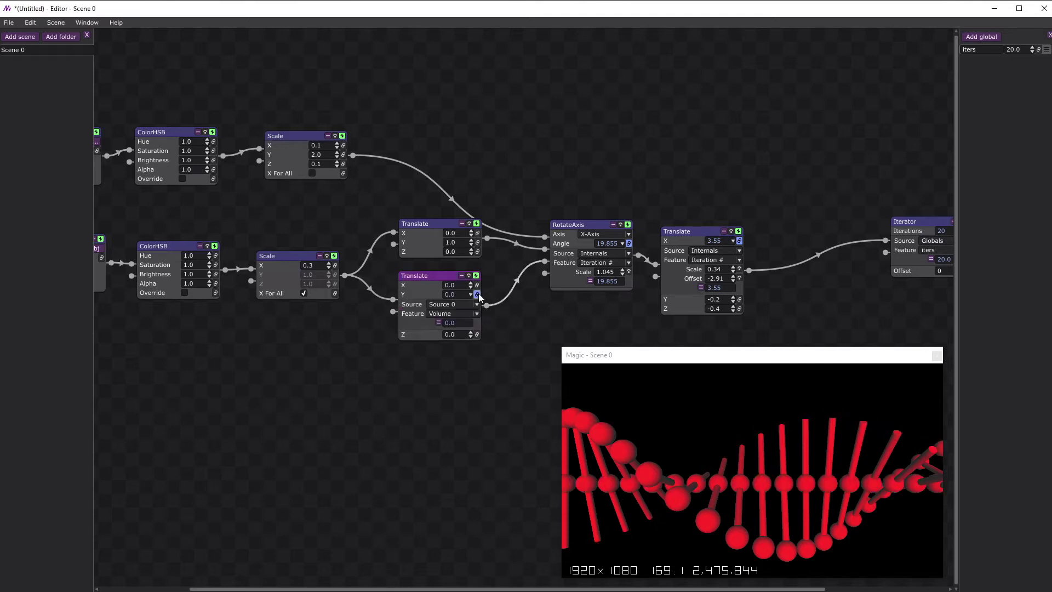
pyautogui.click(452, 305)
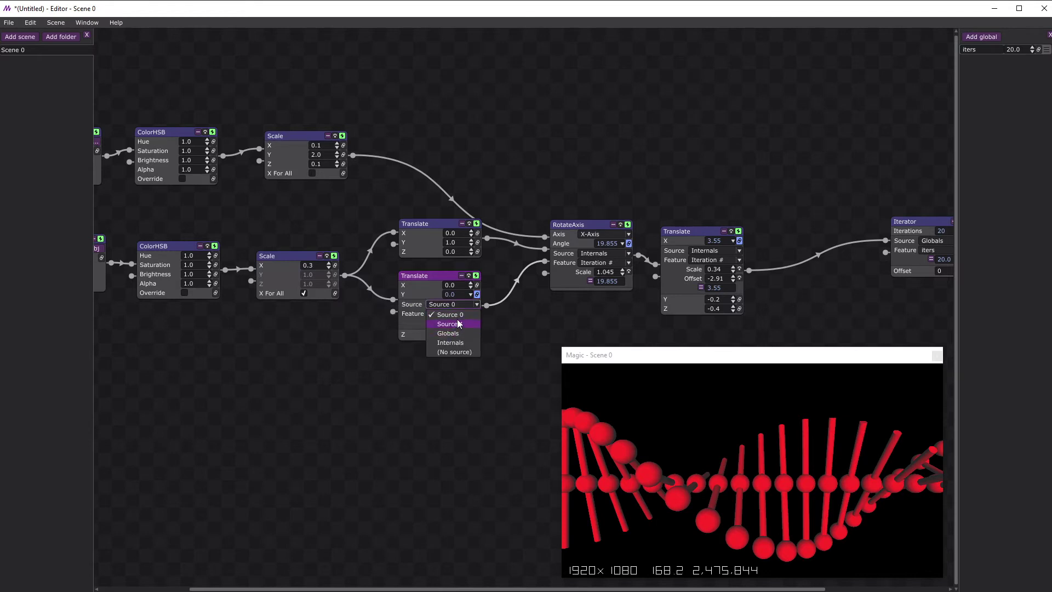
pyautogui.click(457, 315)
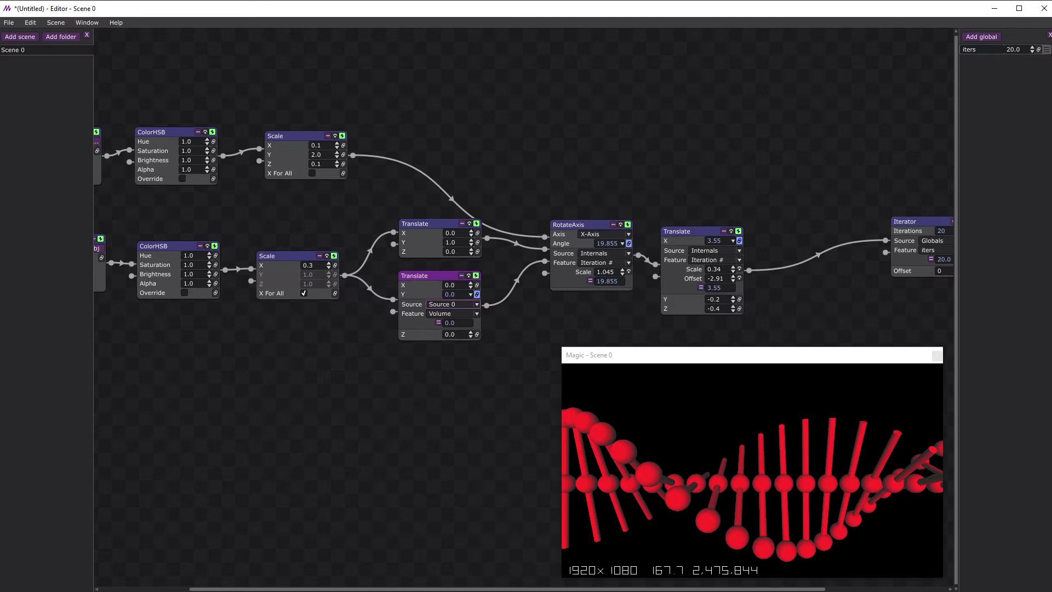
# - Open the Input Sources window from the Window menu and add JekK_-_First.mp3 as a file source
pyautogui.click(88, 23)
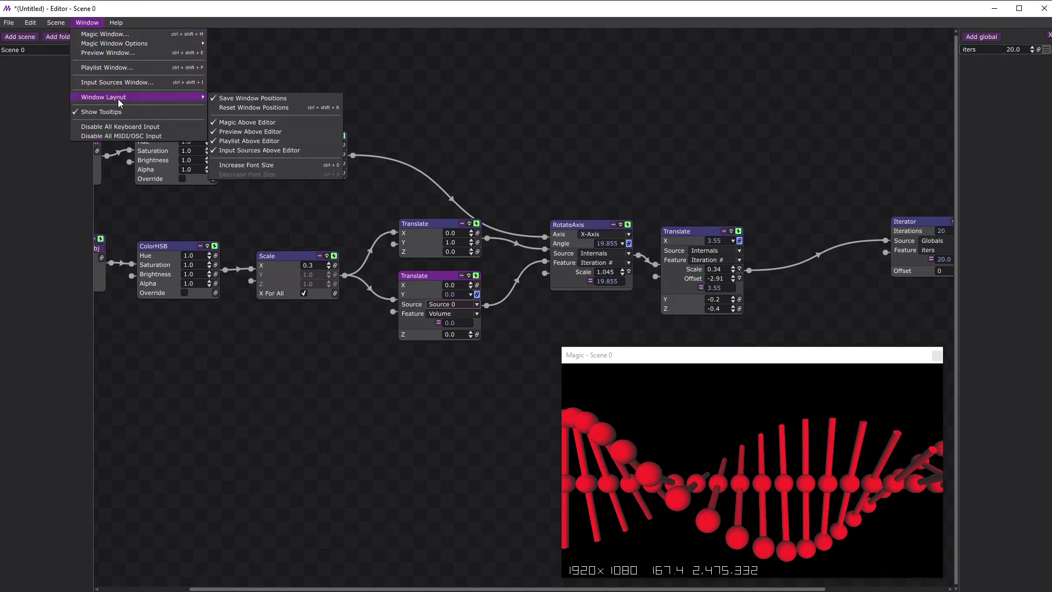
pyautogui.click(127, 82)
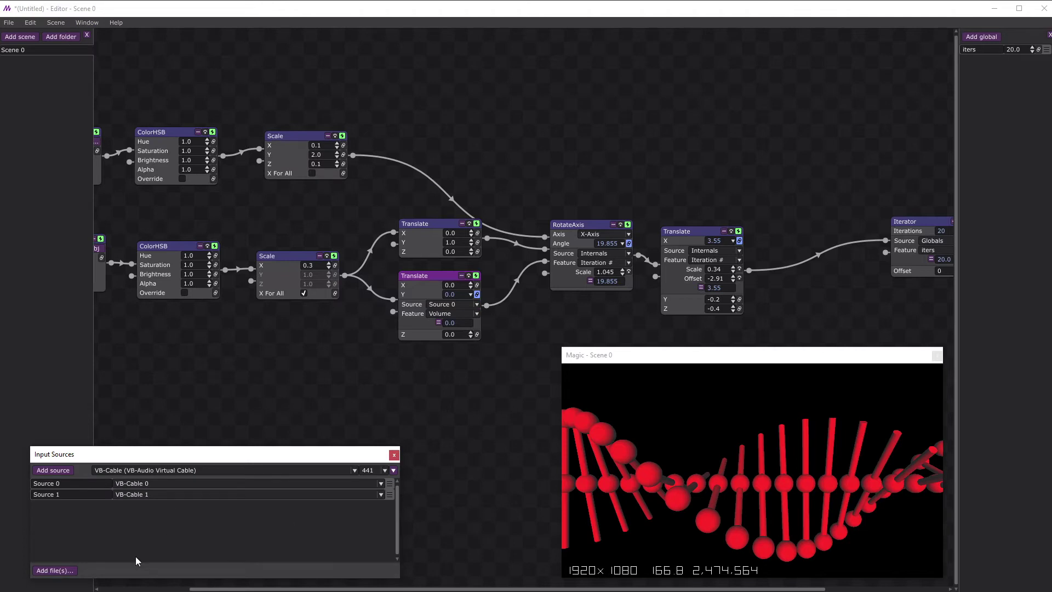
pyautogui.click(64, 570)
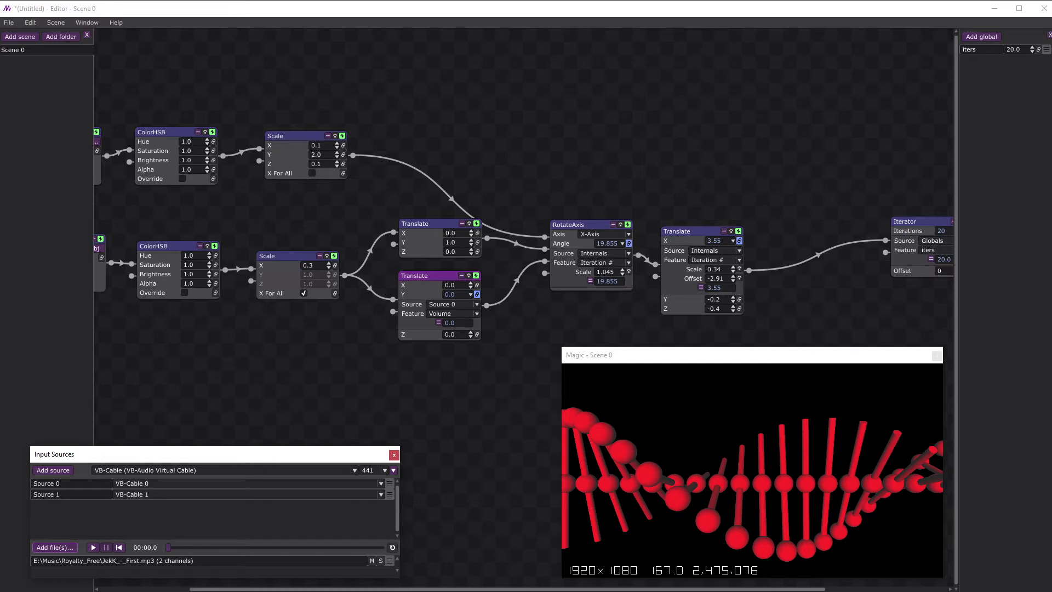
# - Route the mp3's channels 0 and 1 to Source 0 and Source 1, then play and pause it
pyautogui.click(137, 482)
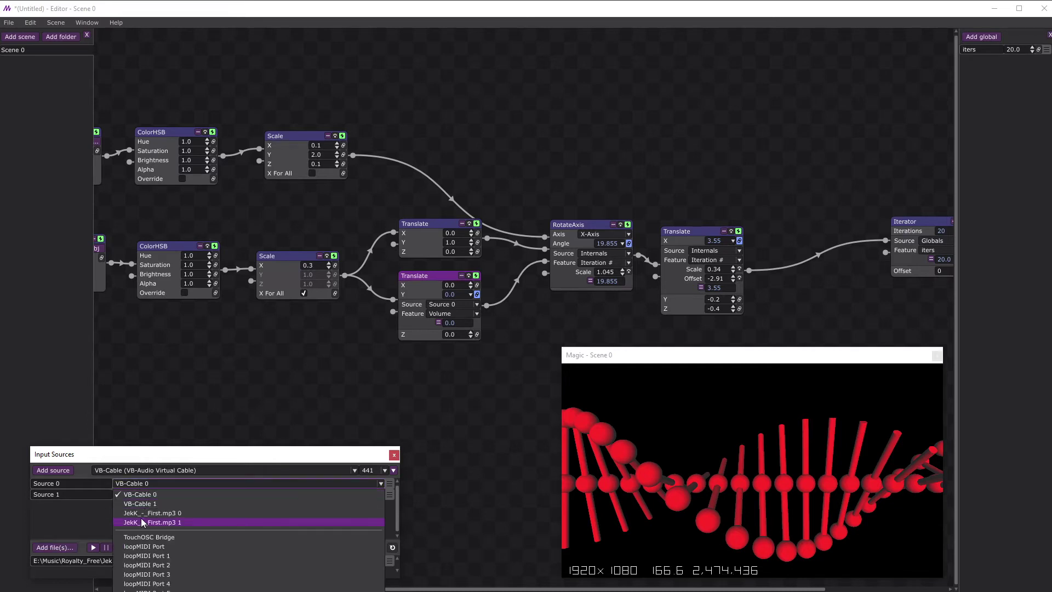
pyautogui.click(141, 513)
pyautogui.click(157, 494)
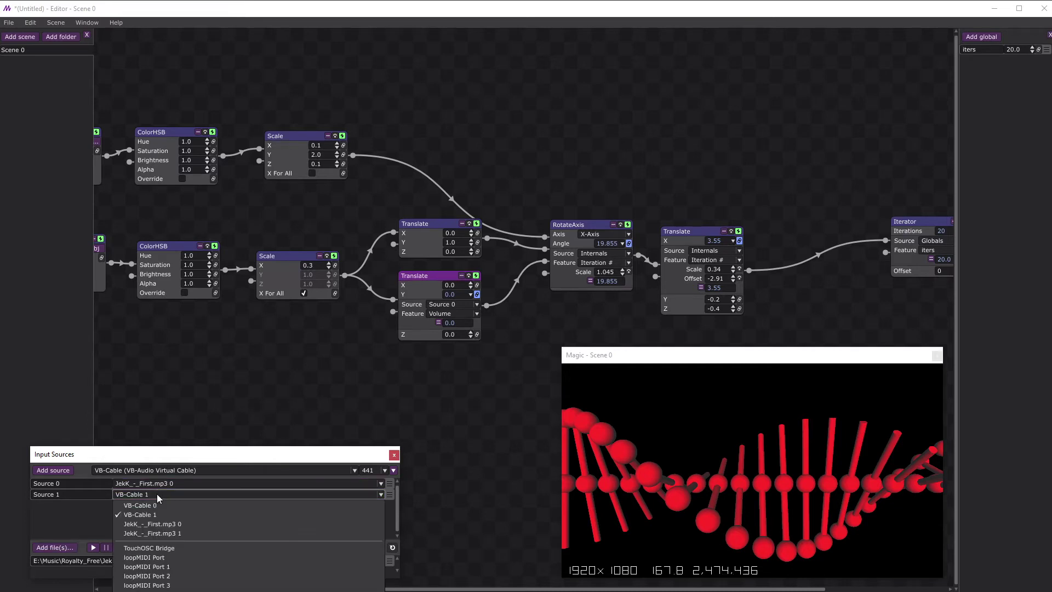
pyautogui.click(146, 533)
pyautogui.click(97, 546)
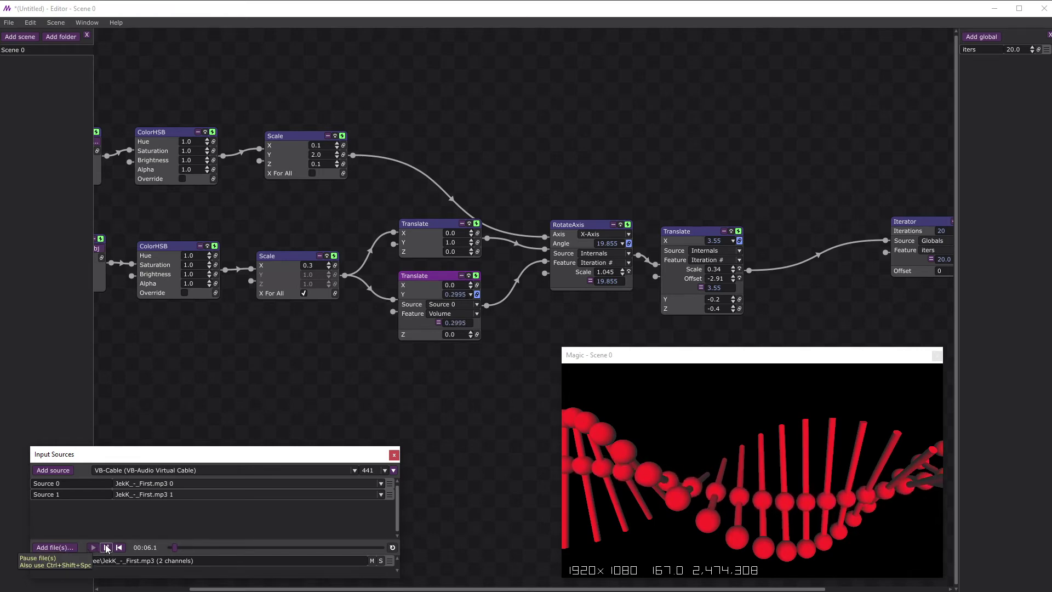
pyautogui.click(106, 547)
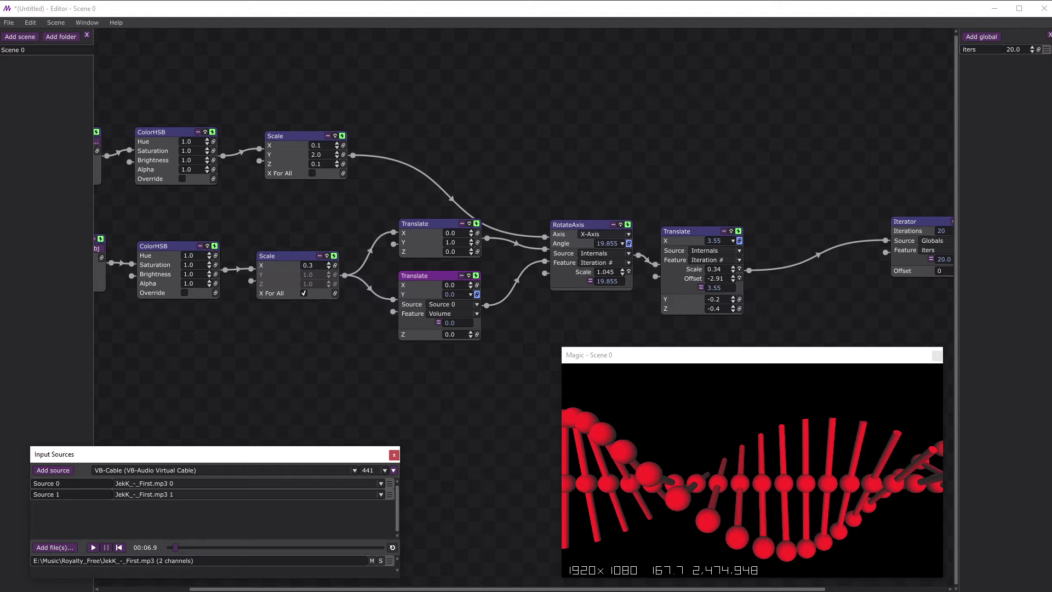
# - Switch the lower Translate Y feature to Freq. Range > Iterator Freq. Ranges and resume playback
pyautogui.click(444, 316)
pyautogui.moveTo(455, 333)
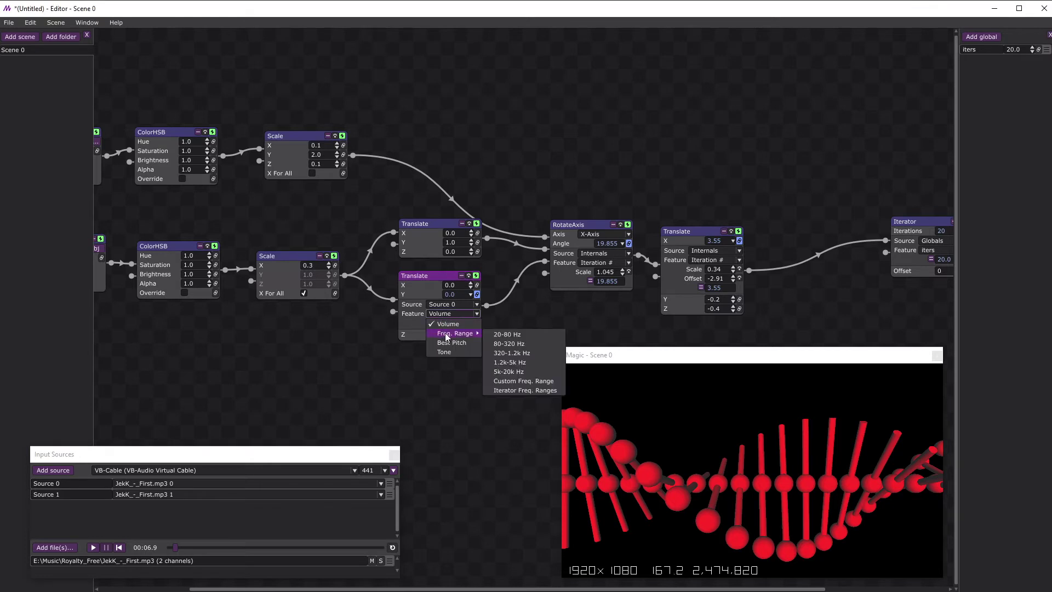
pyautogui.click(508, 389)
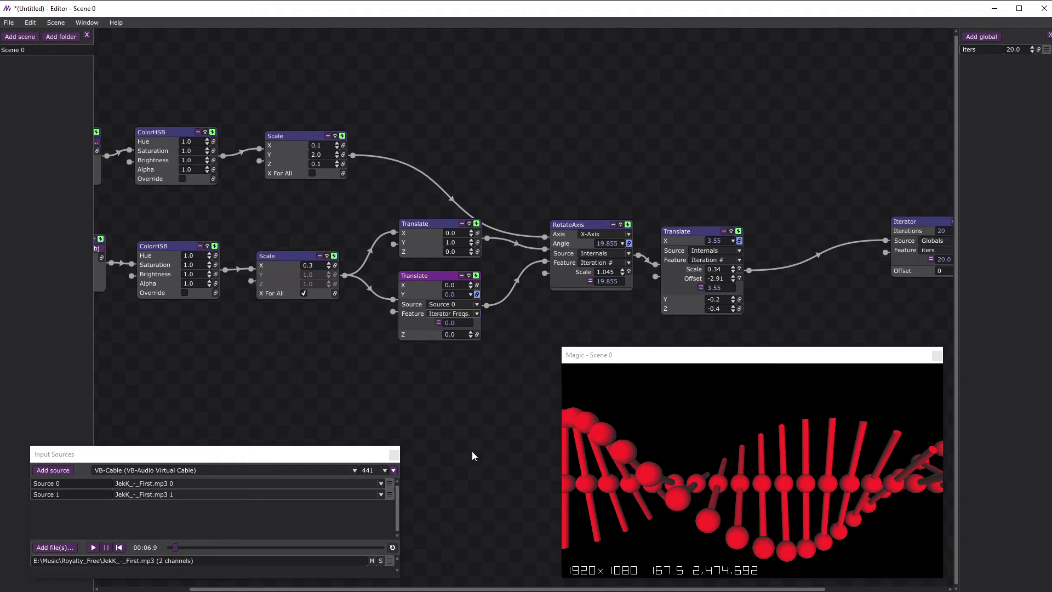
pyautogui.click(95, 545)
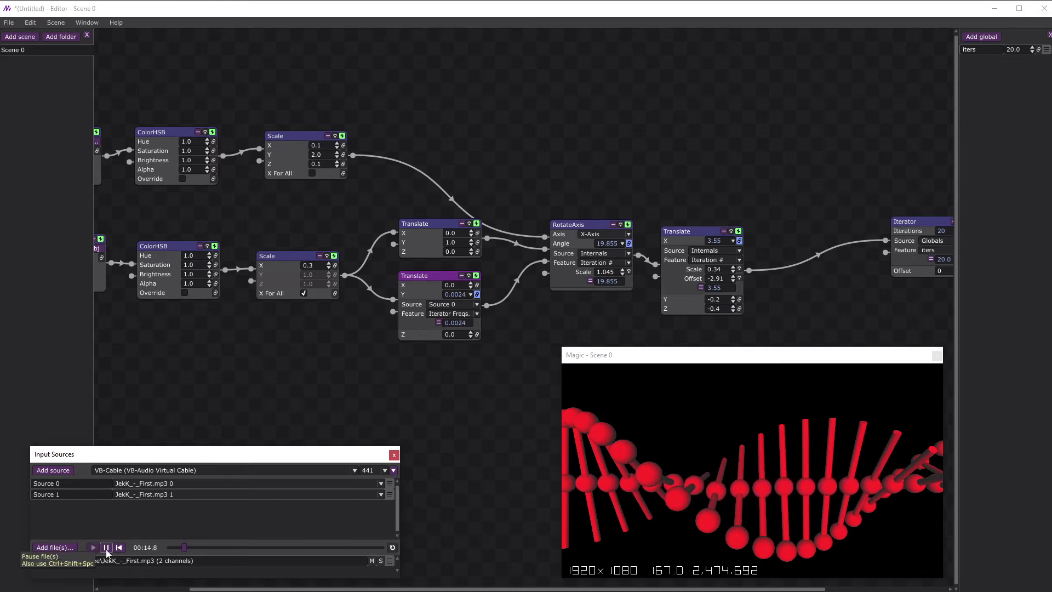
# - Add an Offset (Add) modifier to the lower Translate Y and preview the track
pyautogui.click(91, 542)
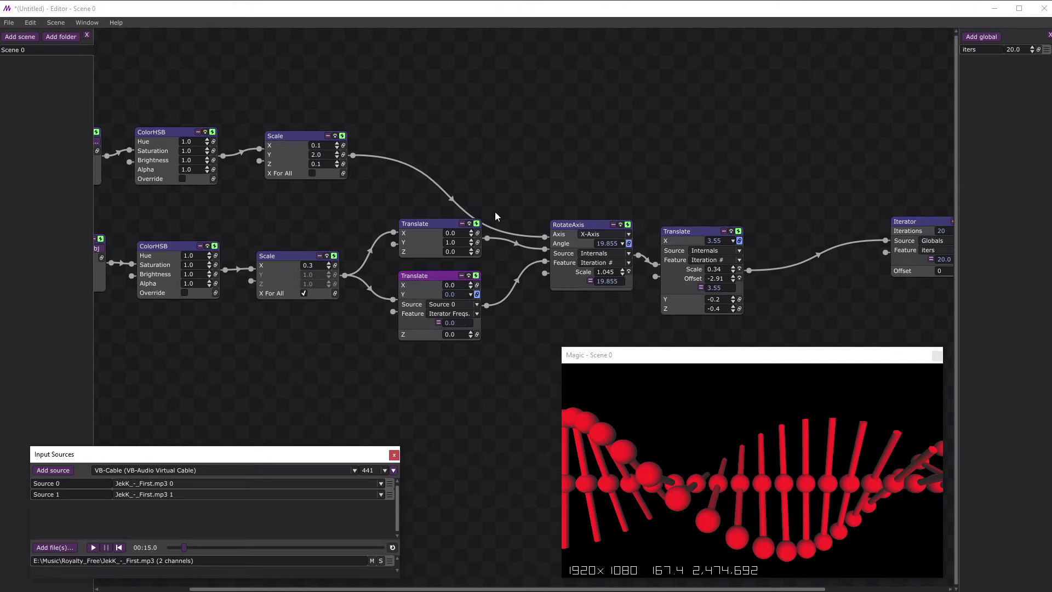
pyautogui.click(439, 322)
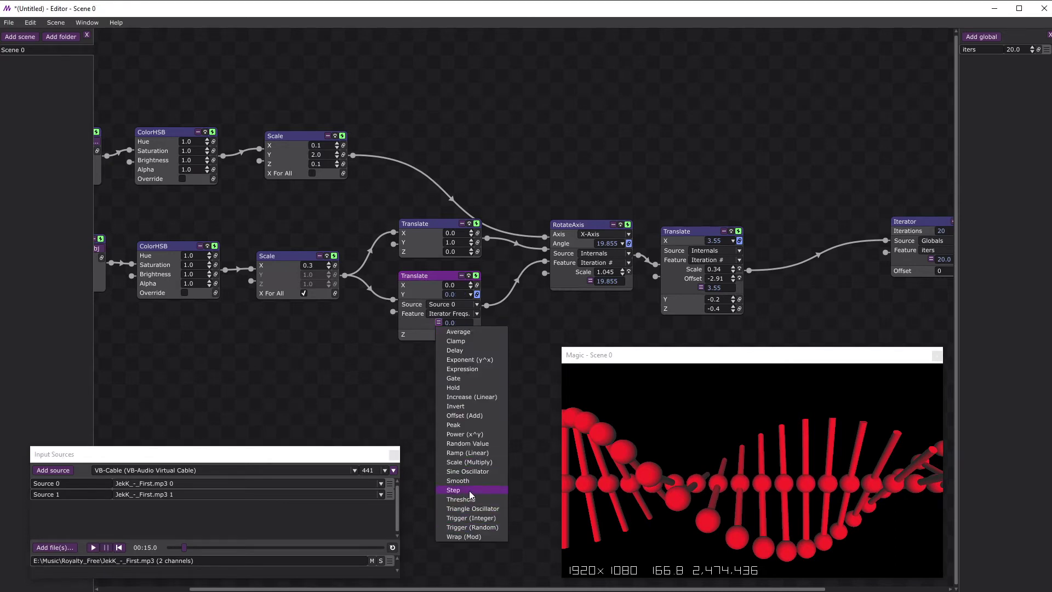
pyautogui.click(472, 416)
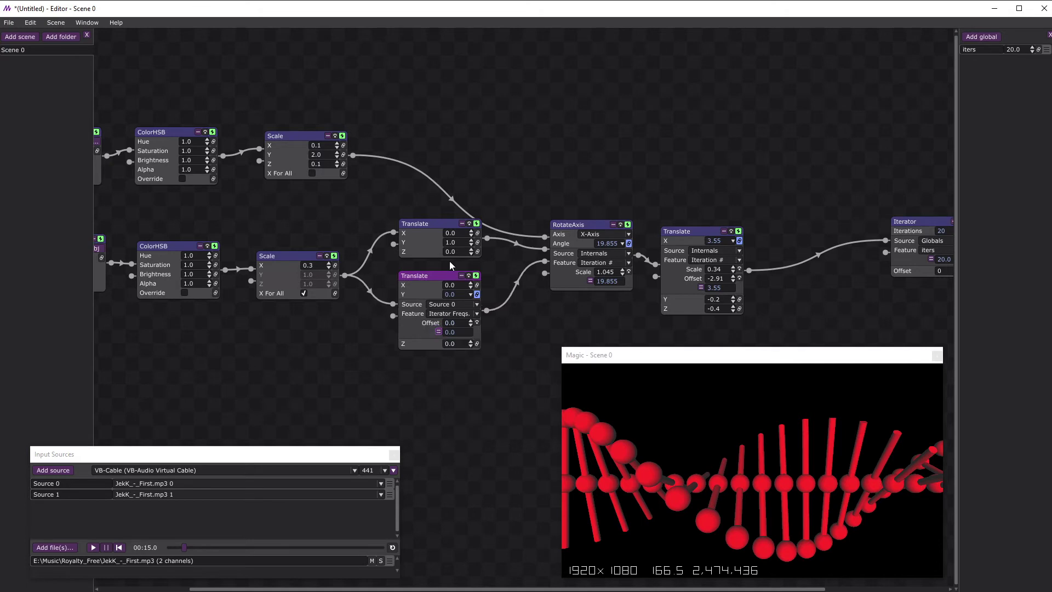
pyautogui.moveTo(470, 327); pyautogui.dragTo(462, 377)
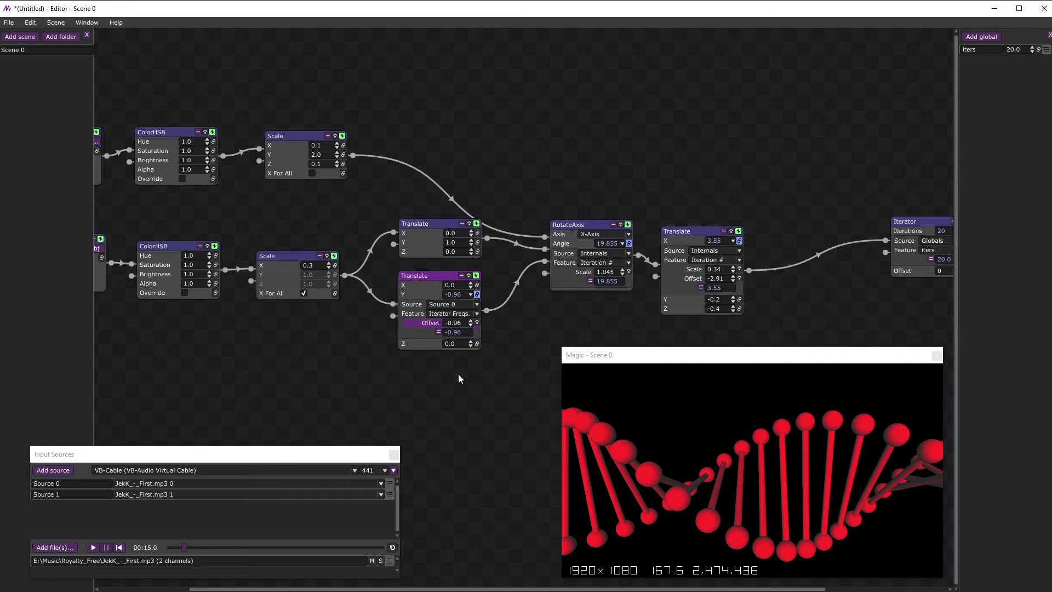
pyautogui.click(91, 550)
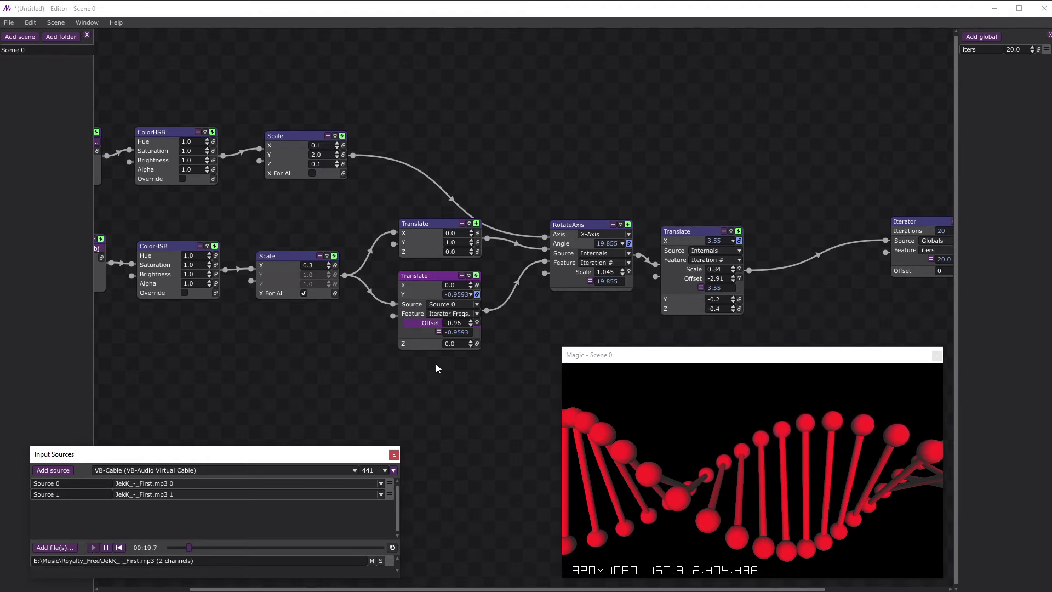
pyautogui.click(106, 548)
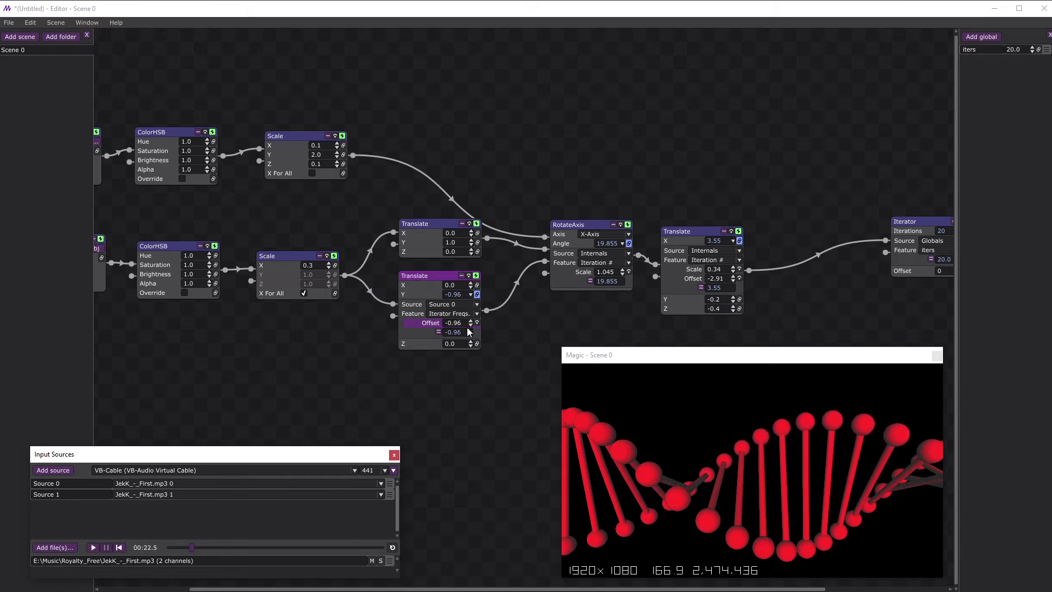
# - Set the offset to 1.0, add a Scale (Multiply) of -1.0, and preview playback
pyautogui.click(457, 323)
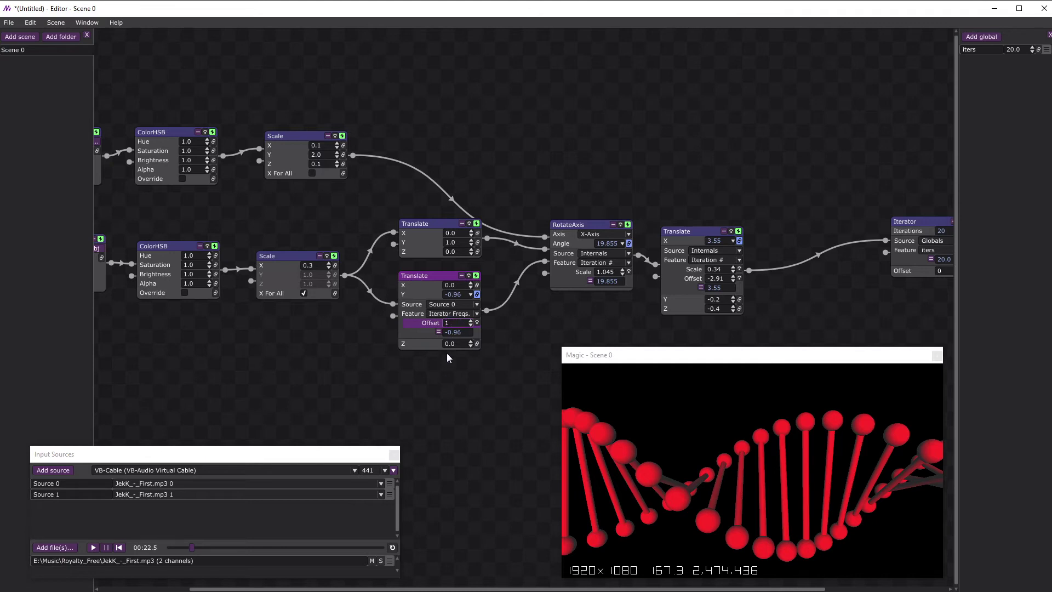
pyautogui.press('Return')
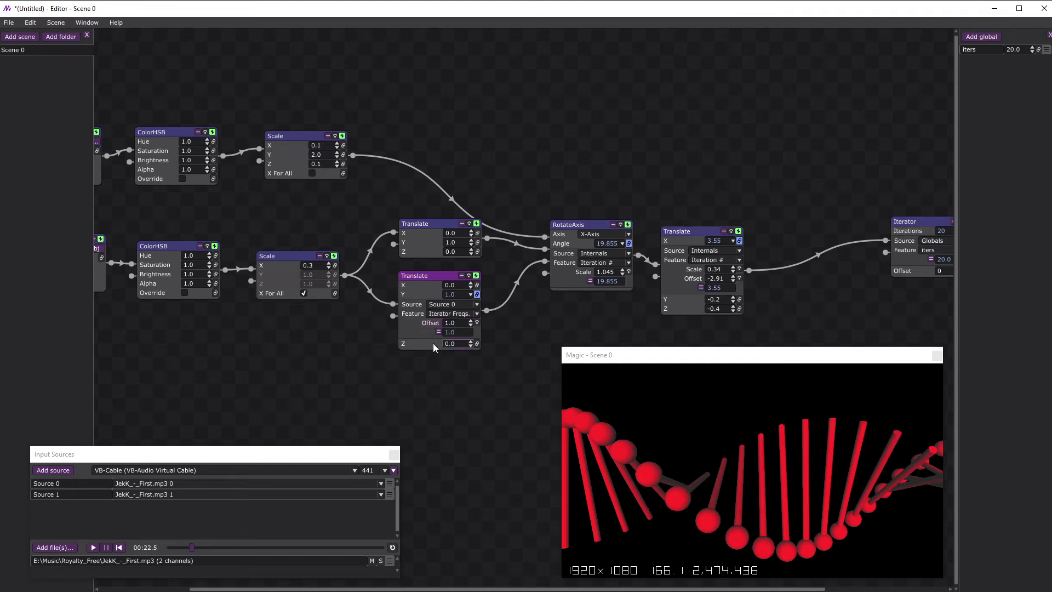
pyautogui.click(439, 332)
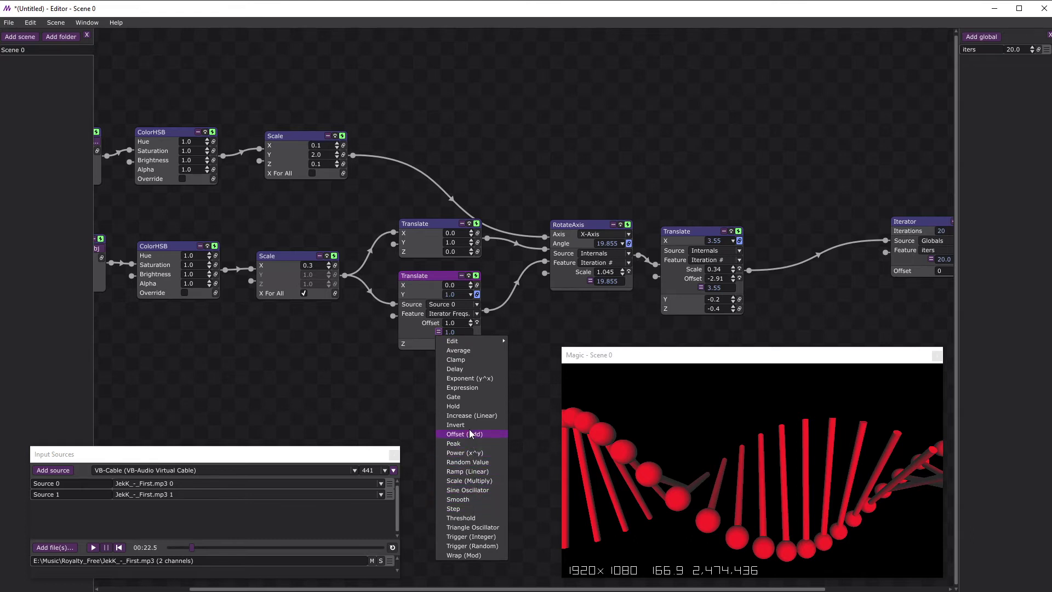
pyautogui.click(466, 481)
pyautogui.write('-')
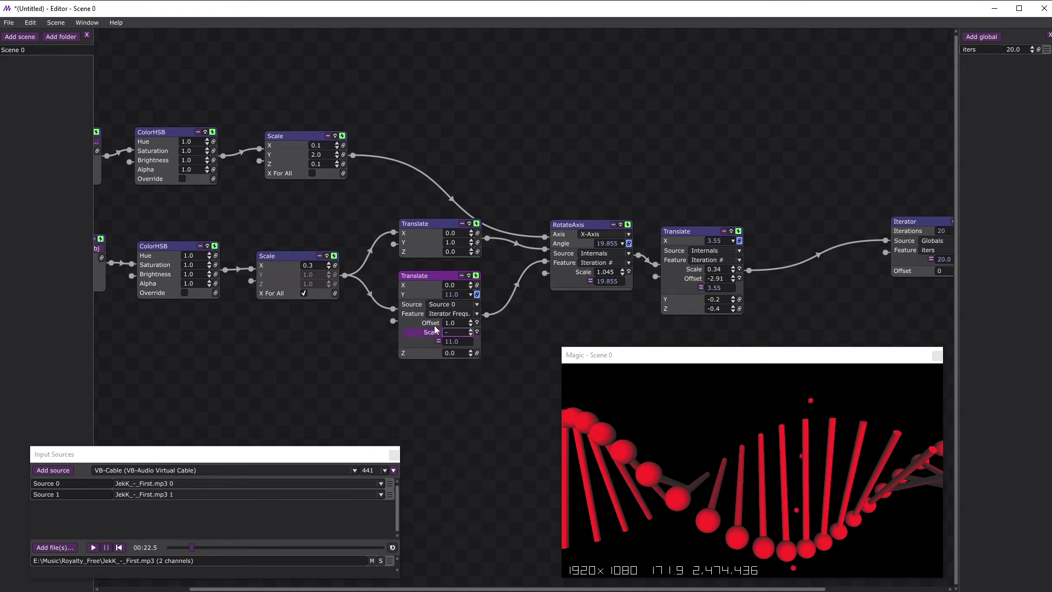
pyautogui.write('1')
pyautogui.press('Return')
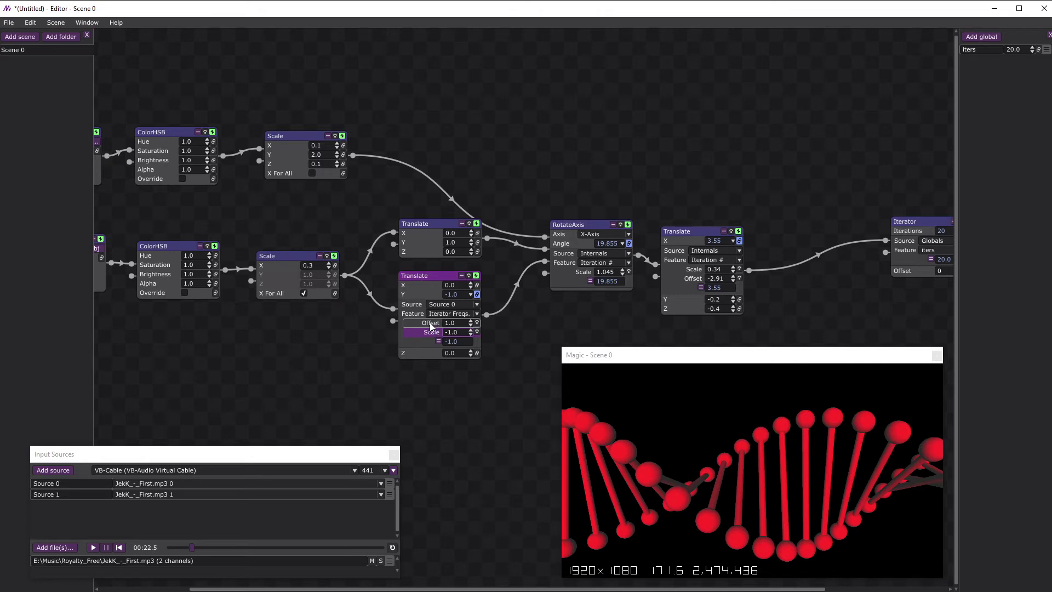
pyautogui.click(95, 547)
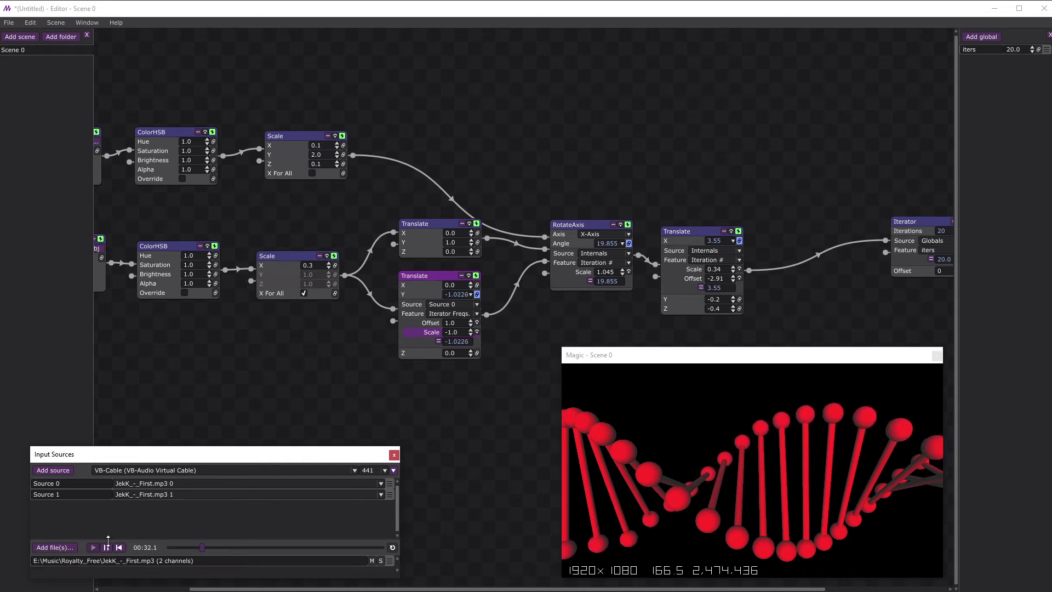
pyautogui.click(107, 547)
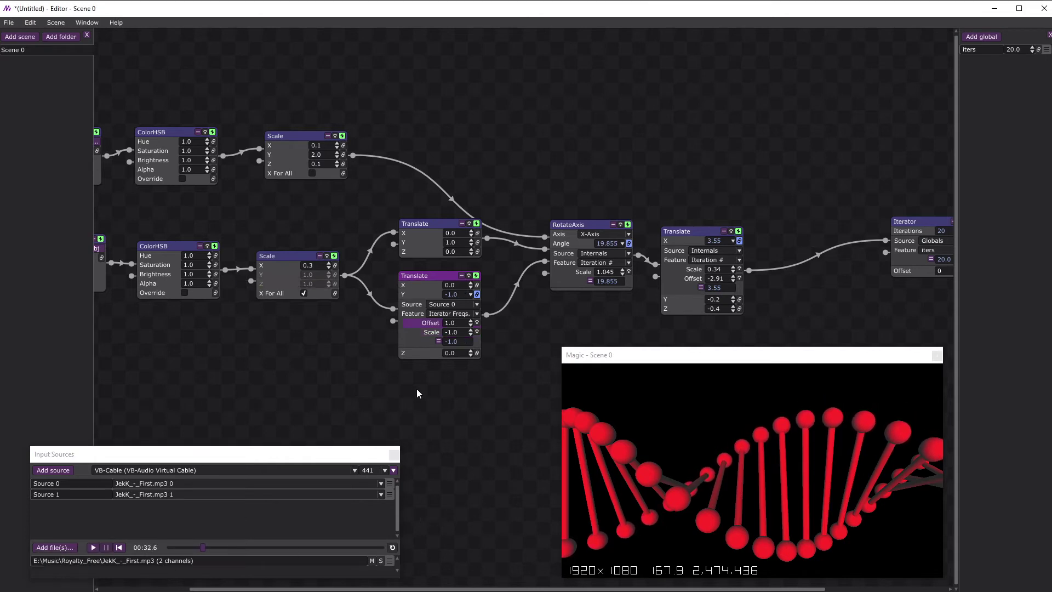
# - Link the upper Translate Y to Iterator Freq. Ranges with an Offset (Add) of 1.0
pyautogui.click(477, 241)
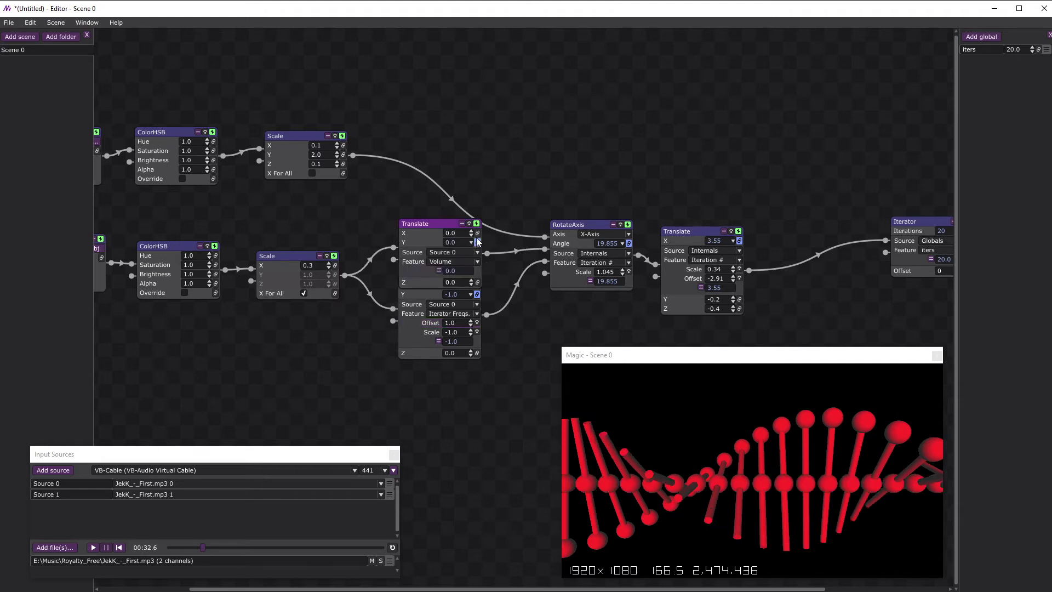
pyautogui.moveTo(445, 223); pyautogui.dragTo(443, 201)
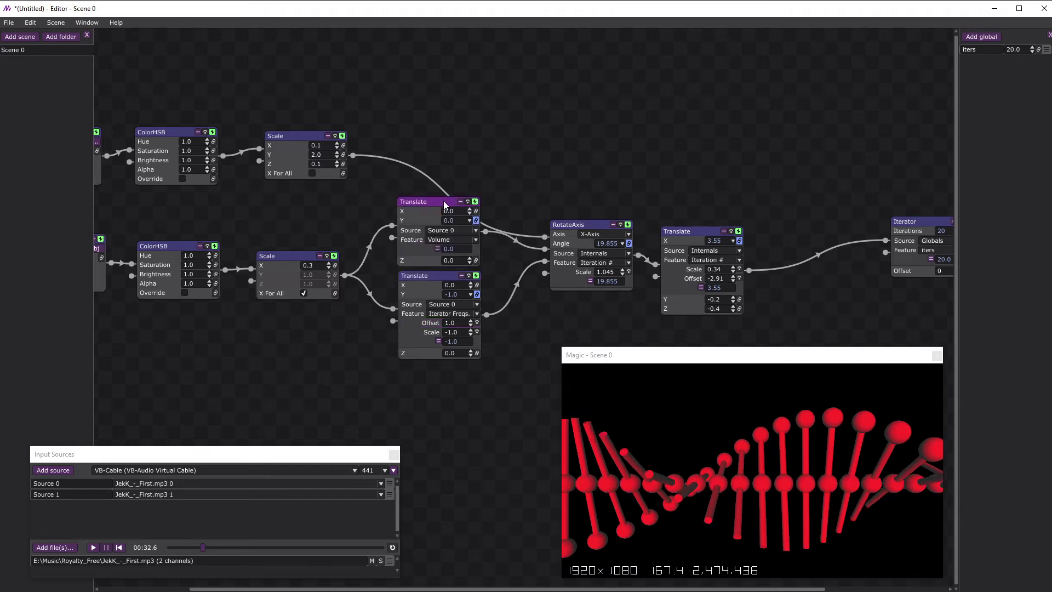
pyautogui.click(439, 240)
pyautogui.moveTo(474, 260)
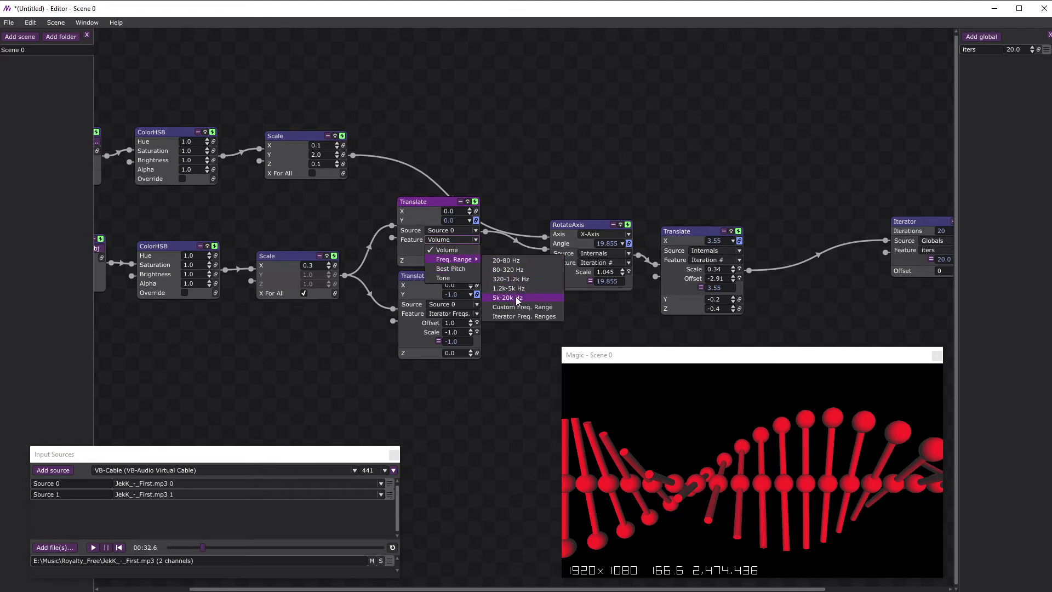
pyautogui.click(515, 316)
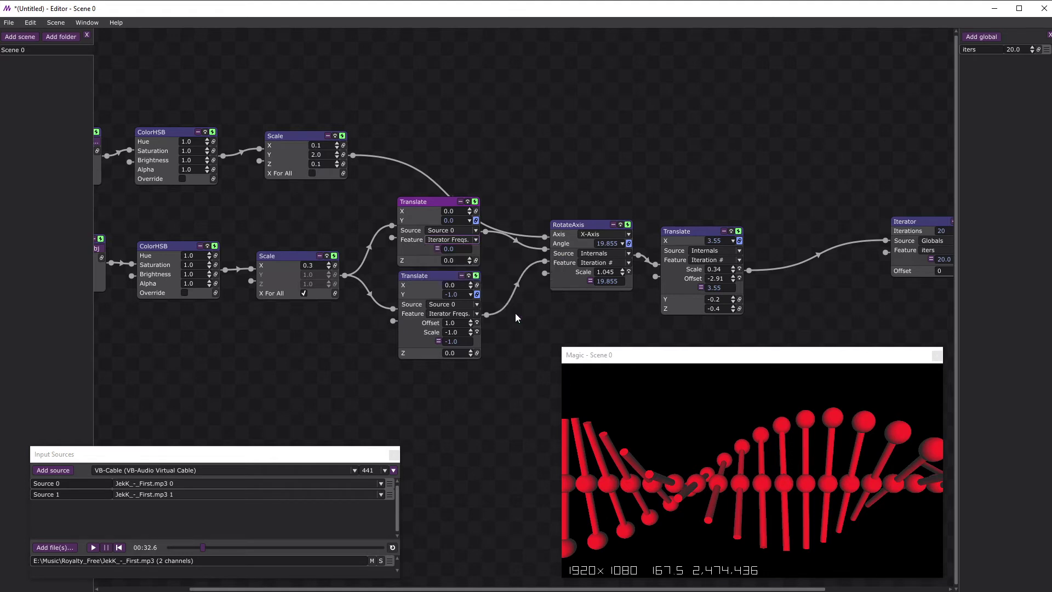
pyautogui.click(439, 247)
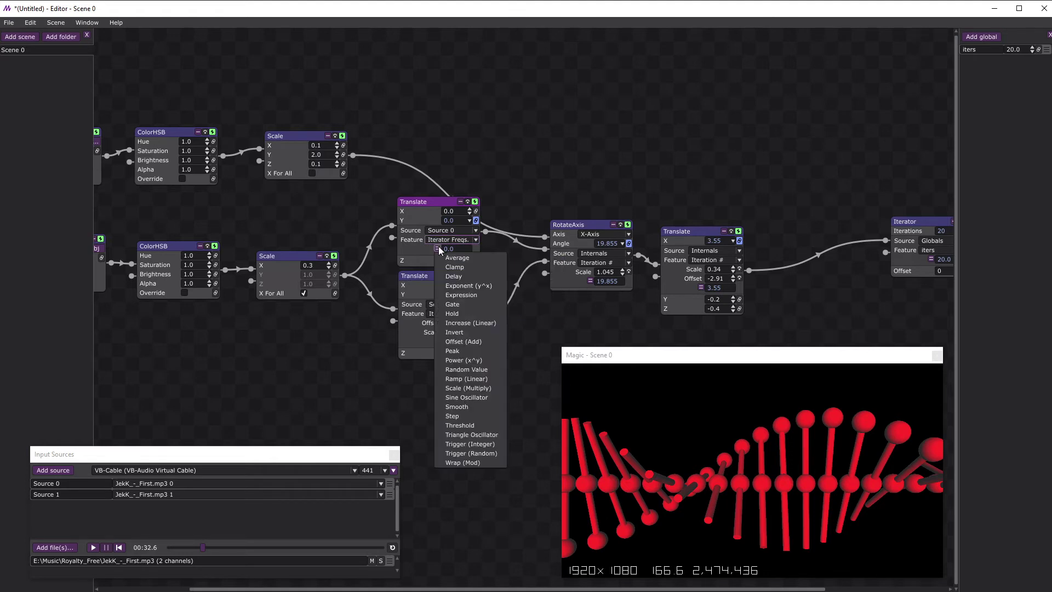
pyautogui.click(475, 340)
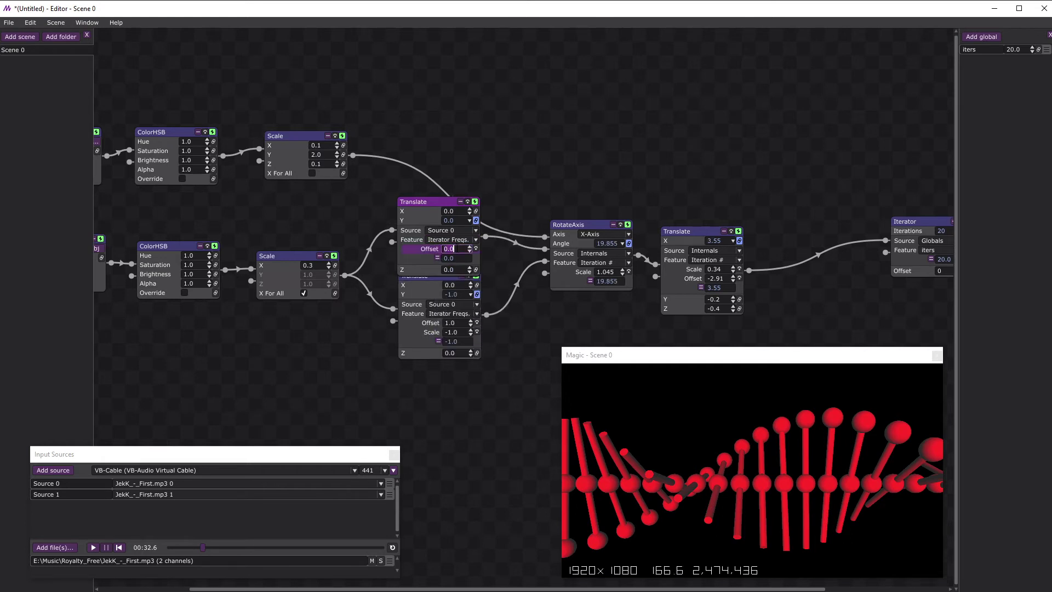
pyautogui.write('1')
pyautogui.press('Return')
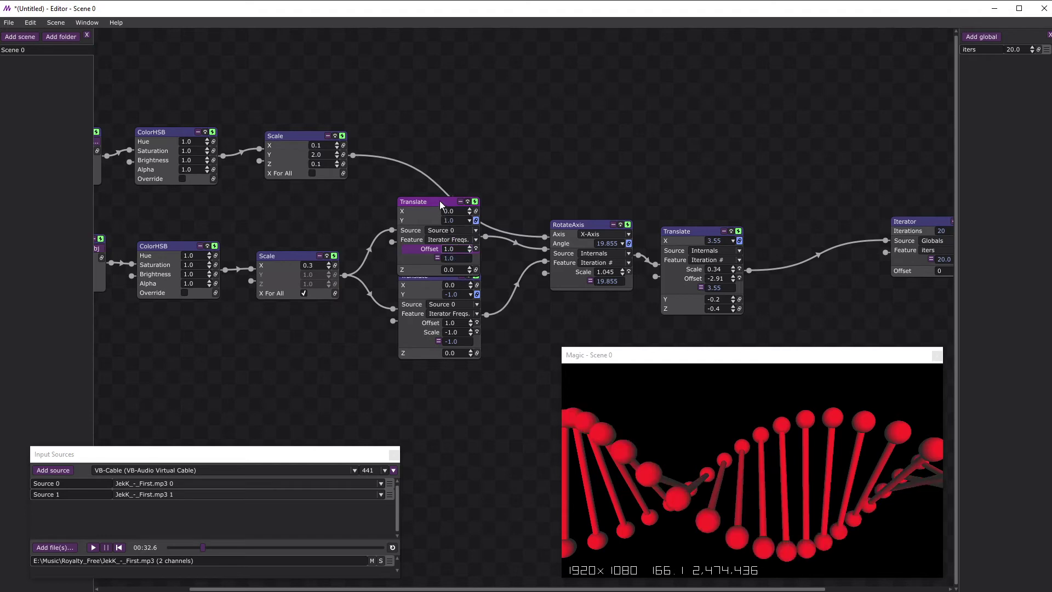
pyautogui.moveTo(440, 201)
pyautogui.mouseDown()
pyautogui.moveTo(441, 183)
pyautogui.moveTo(439, 191)
pyautogui.mouseUp()
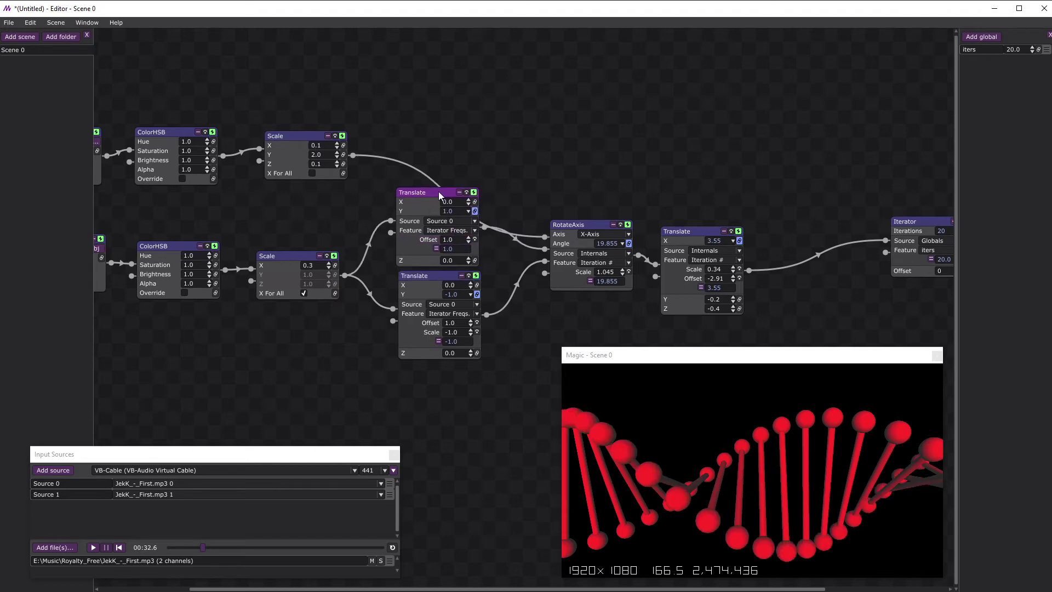
# - Play the track briefly, pause it at 00:38.5, and return focus to the node graph
pyautogui.click(93, 548)
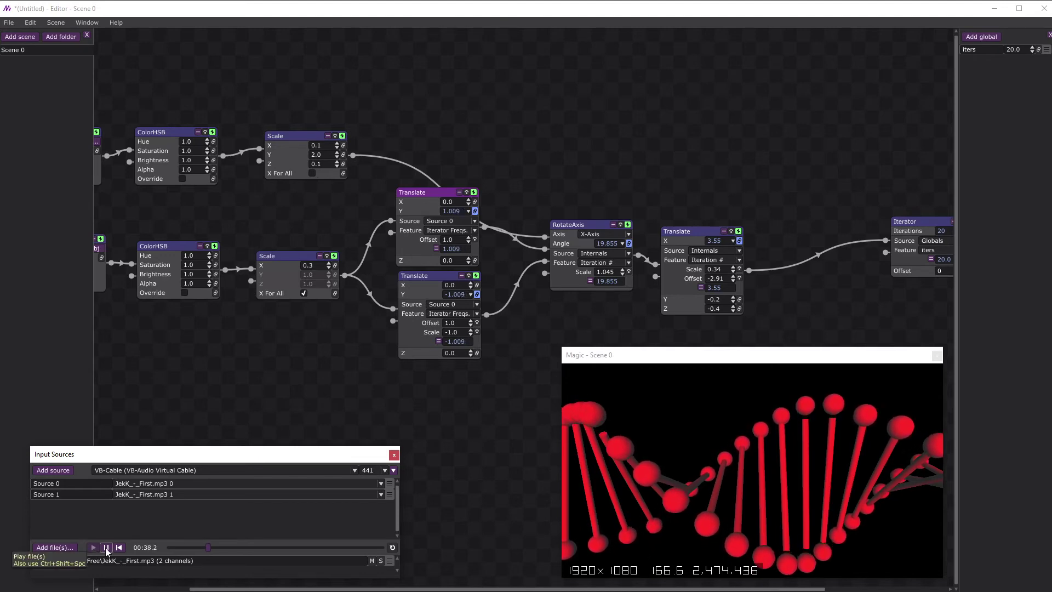
pyautogui.click(106, 547)
pyautogui.click(440, 83)
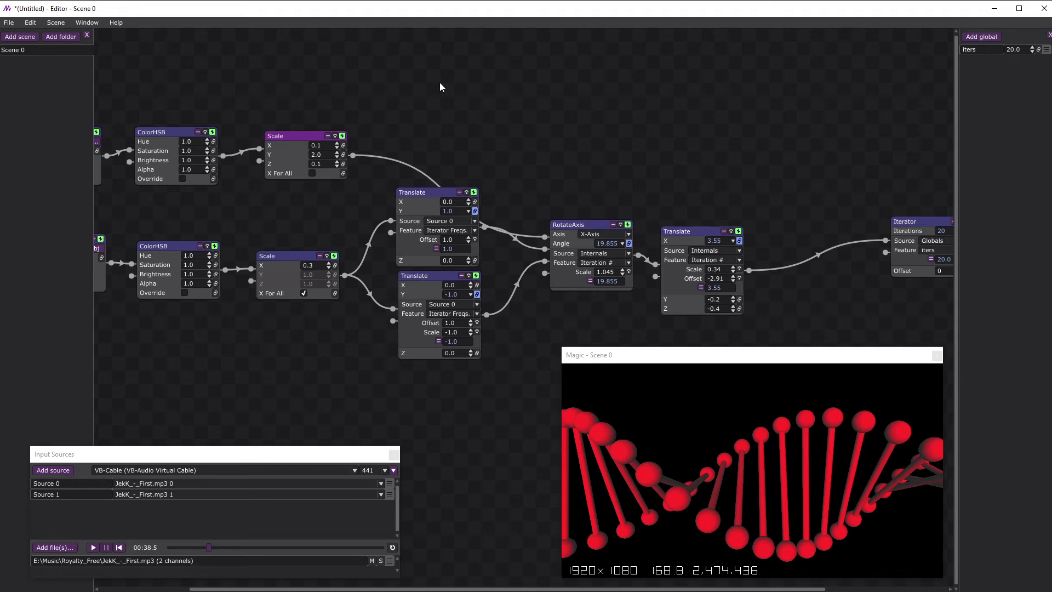
# - Drive the upper Scale Y with Iterator Freq. Ranges plus an Offset of 2.0, then resume playback
pyautogui.click(343, 155)
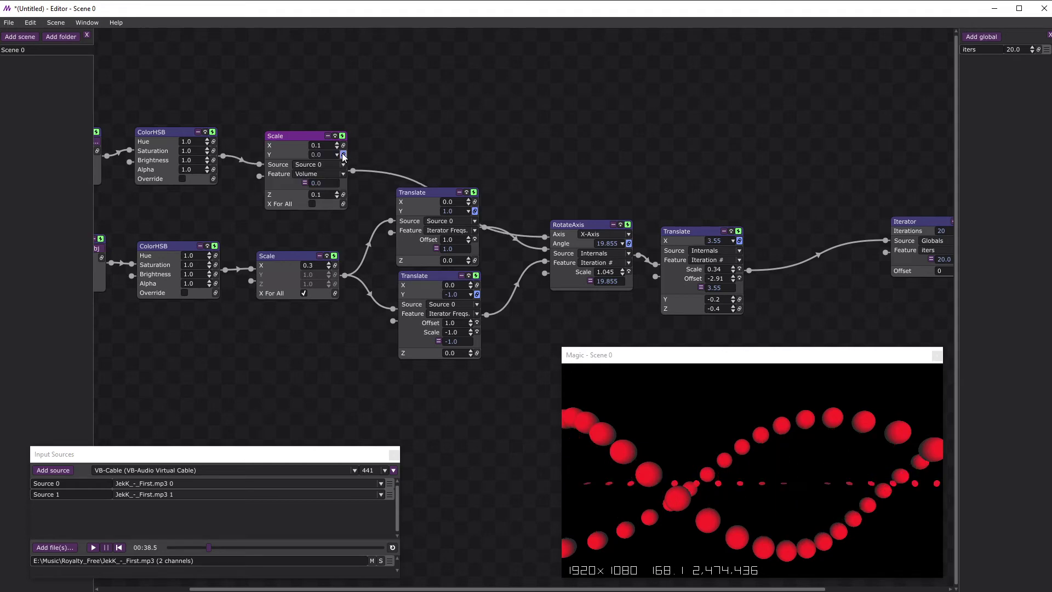
pyautogui.click(318, 172)
pyautogui.moveTo(341, 196)
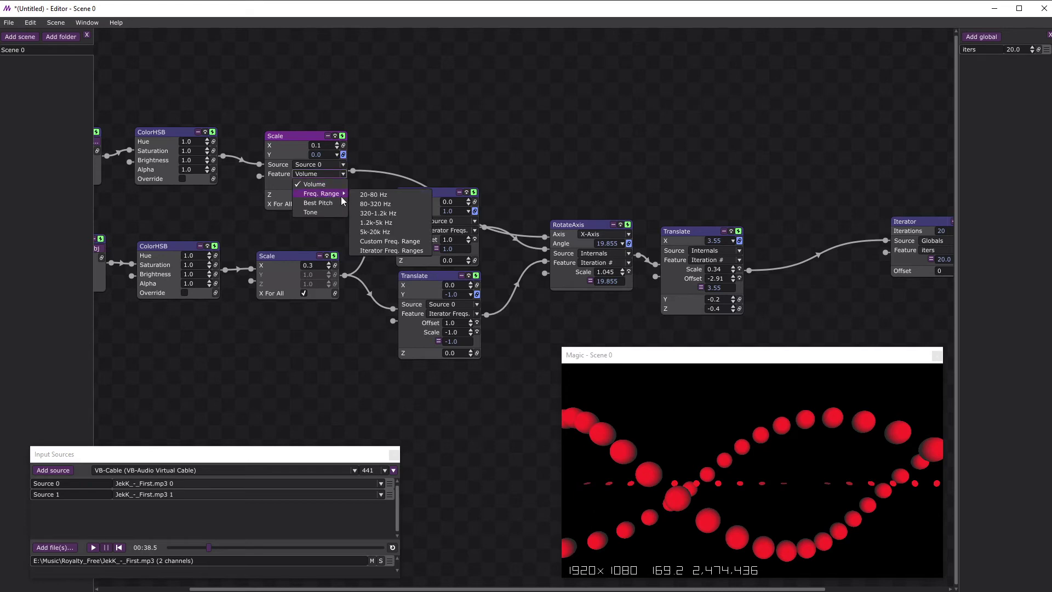
pyautogui.click(389, 251)
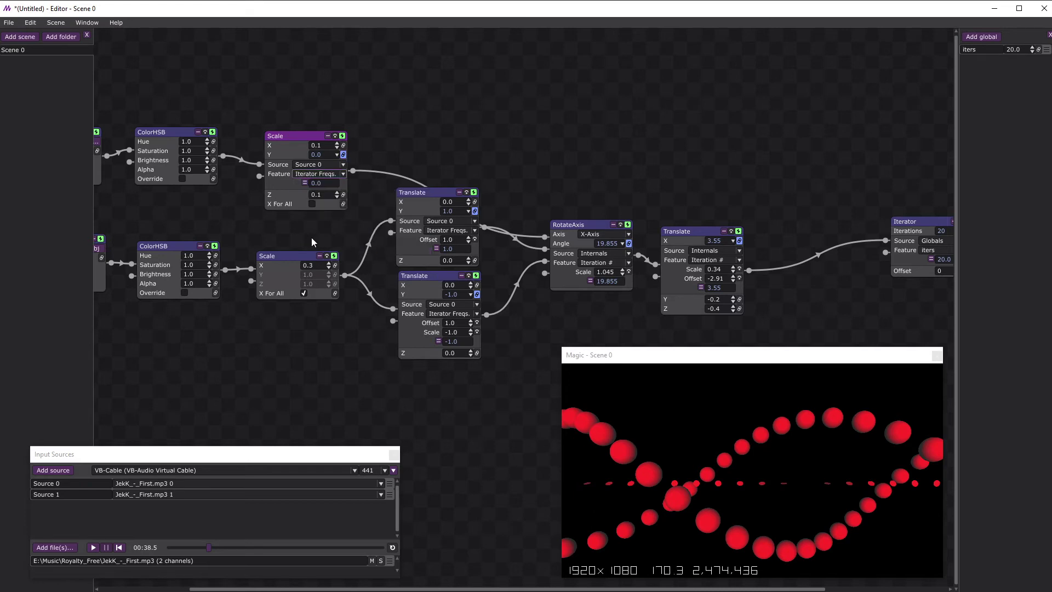
pyautogui.click(304, 183)
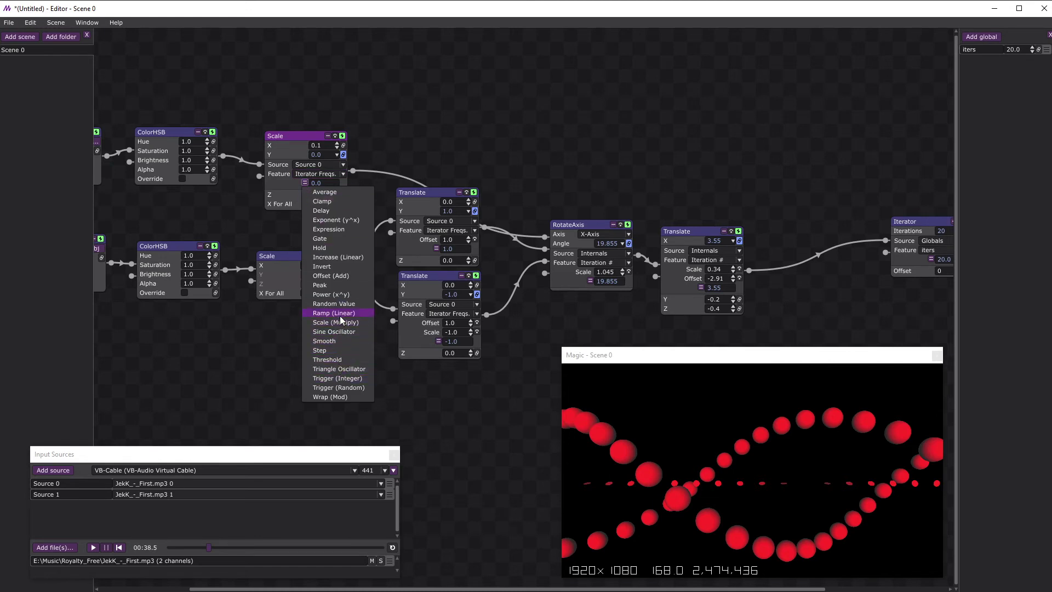
pyautogui.click(335, 276)
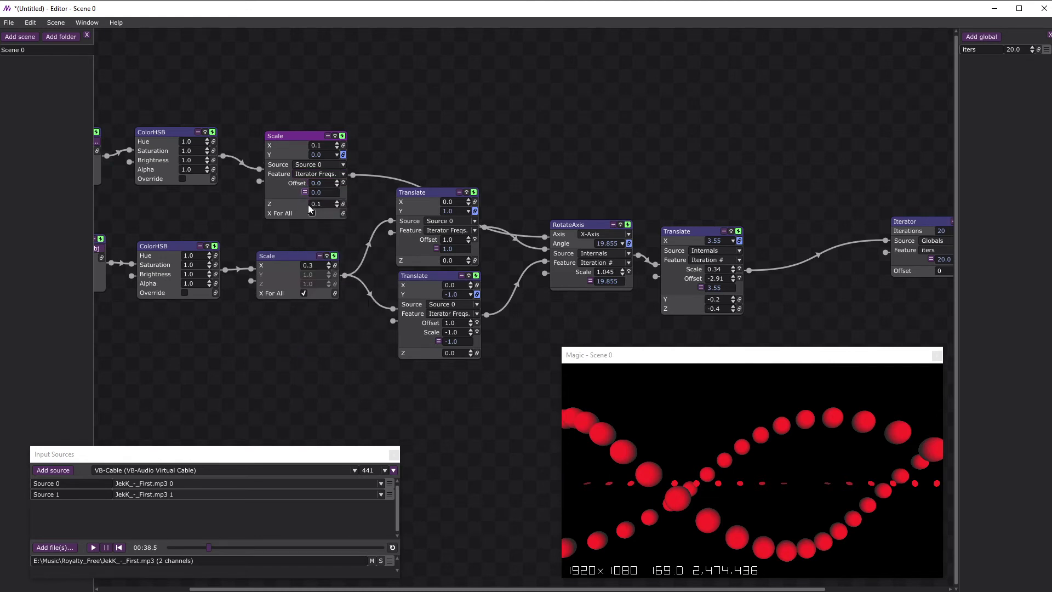
pyautogui.doubleClick(321, 183)
pyautogui.write('2.0')
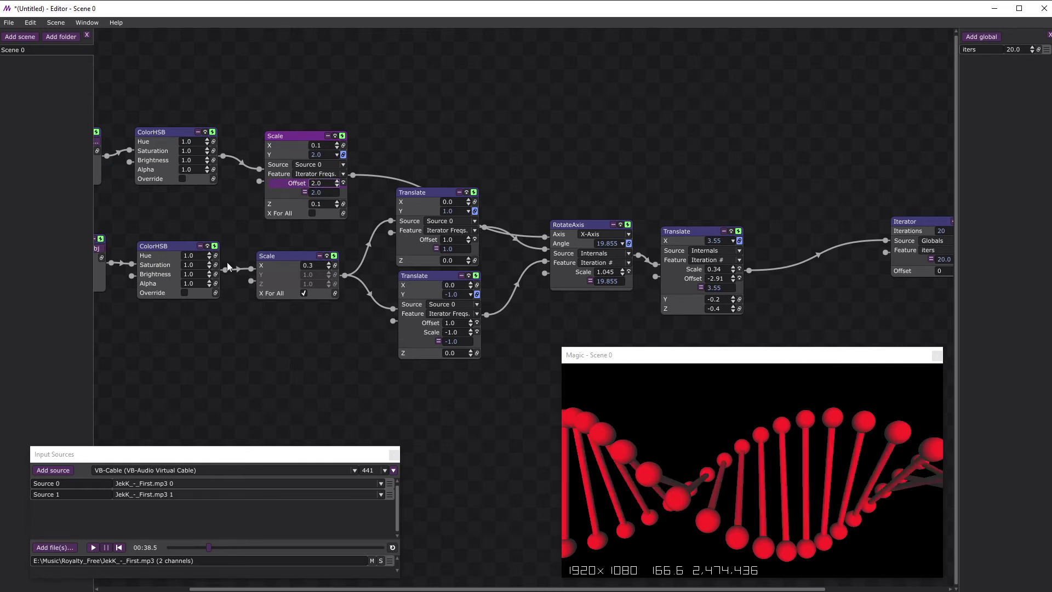
pyautogui.click(94, 545)
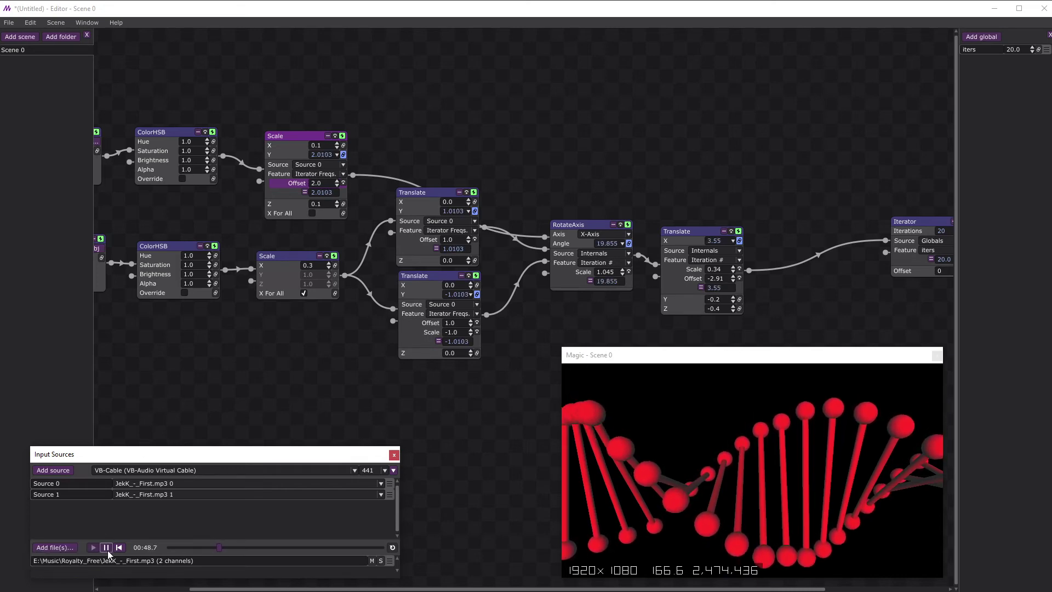
# - Pause the track at 00:48.8 and move the Scale, RotateAxis and following Translate nodes upward
pyautogui.click(106, 548)
pyautogui.moveTo(307, 136); pyautogui.dragTo(302, 119)
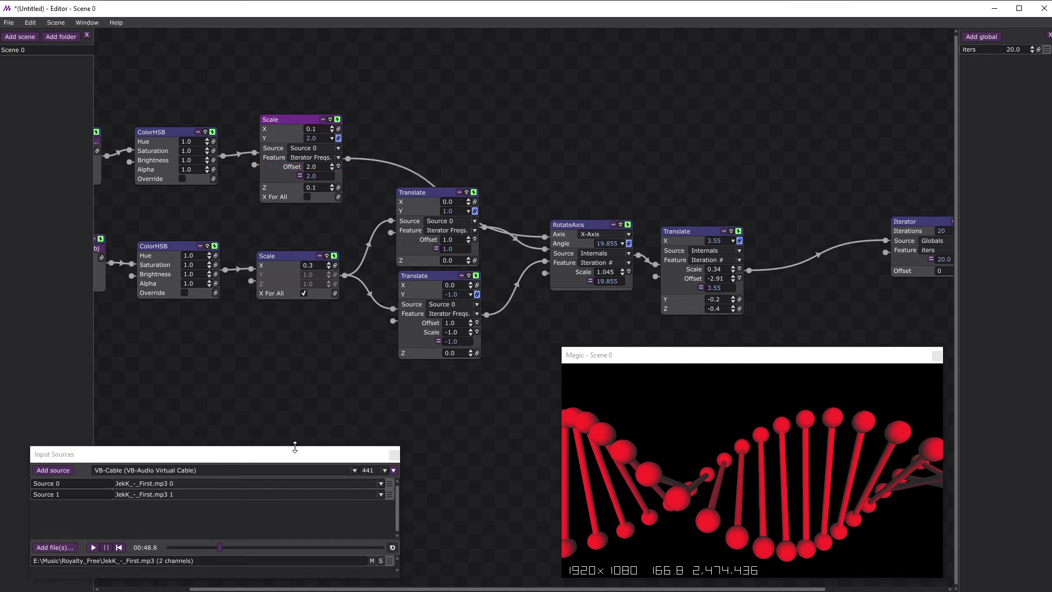
pyautogui.moveTo(579, 226); pyautogui.dragTo(598, 156)
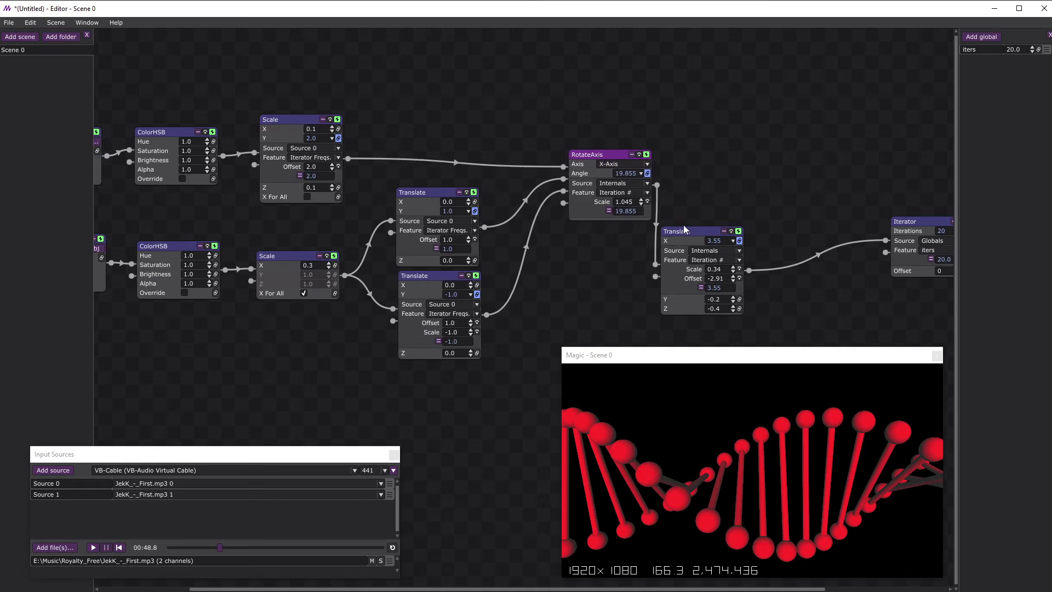
pyautogui.moveTo(684, 229); pyautogui.dragTo(736, 148)
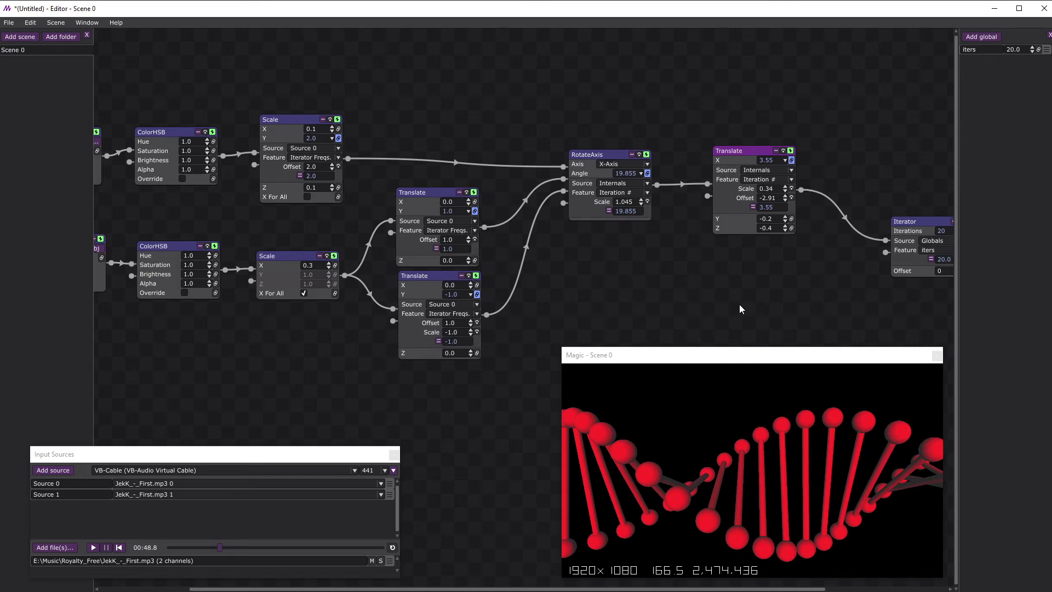
# - Add an 'x*freq_scale' Expression modifier to the lower Translate Y and create a new global variable
pyautogui.click(438, 341)
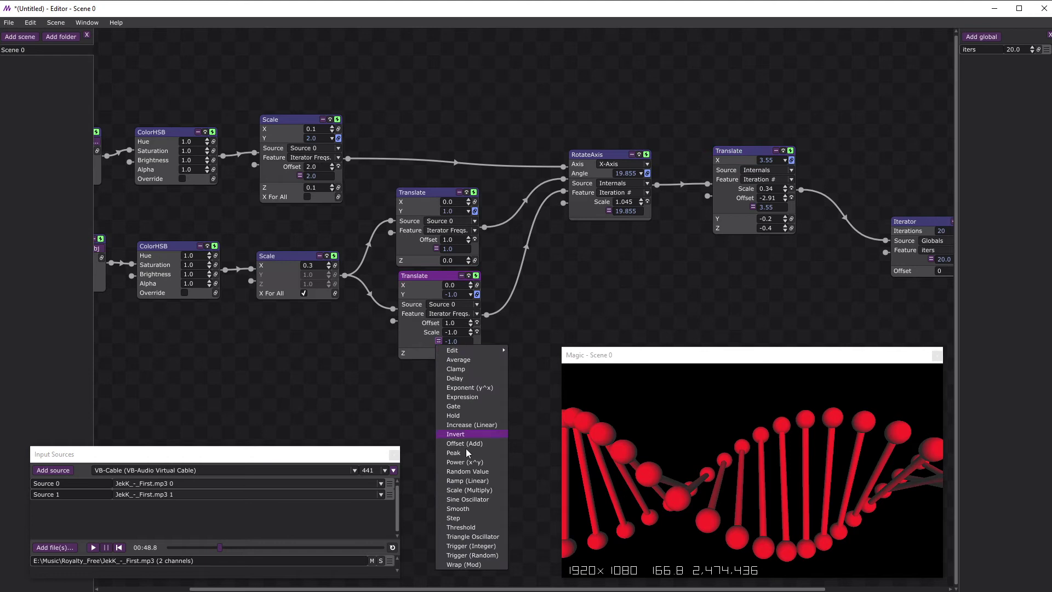
pyautogui.click(463, 399)
pyautogui.write('x*fr')
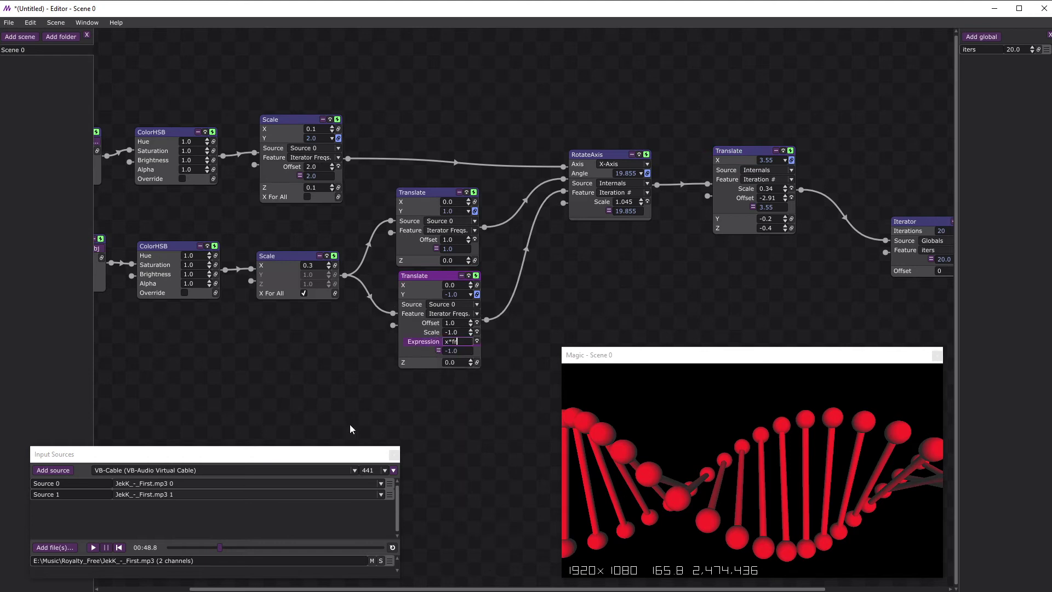
pyautogui.write('eq_scale')
pyautogui.press('Return')
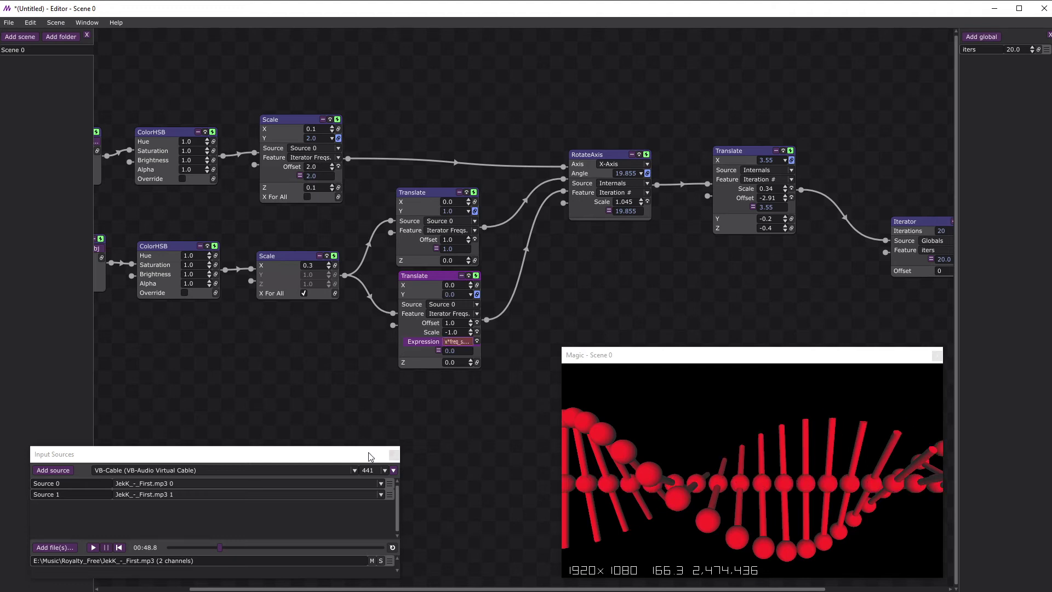
pyautogui.click(978, 37)
# - Rename Global 2 to 'freq_scale' and set its value to 1.0
pyautogui.click(993, 59)
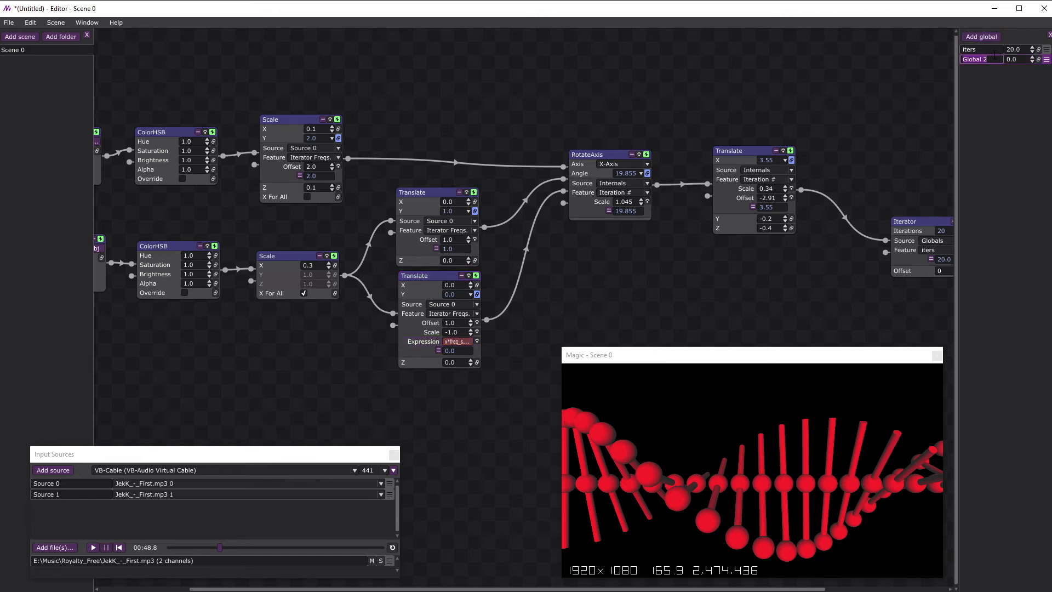
pyautogui.write('freq_scale')
pyautogui.click(1018, 59)
pyautogui.write('1.0')
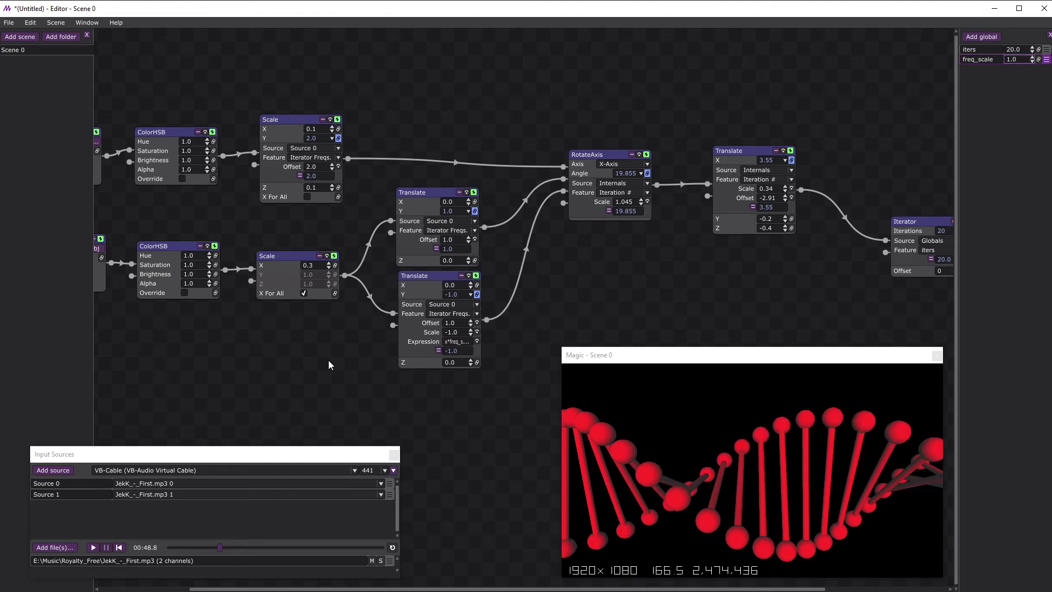
# - Copy the freq_scale expression and append it to the upper Scale's Y
pyautogui.rightClick(420, 340)
pyautogui.moveTo(449, 351)
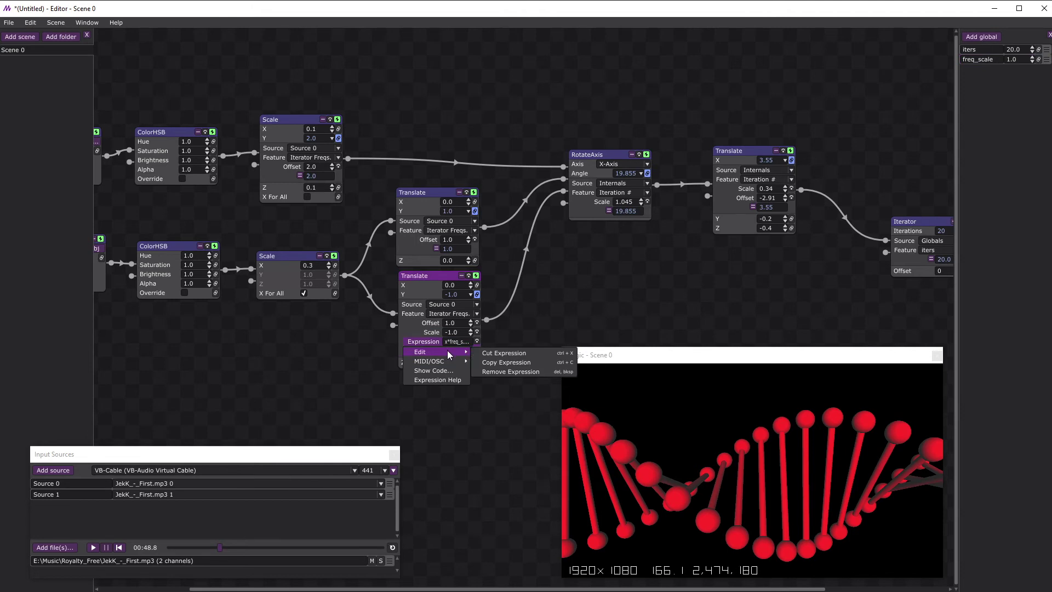
pyautogui.click(503, 362)
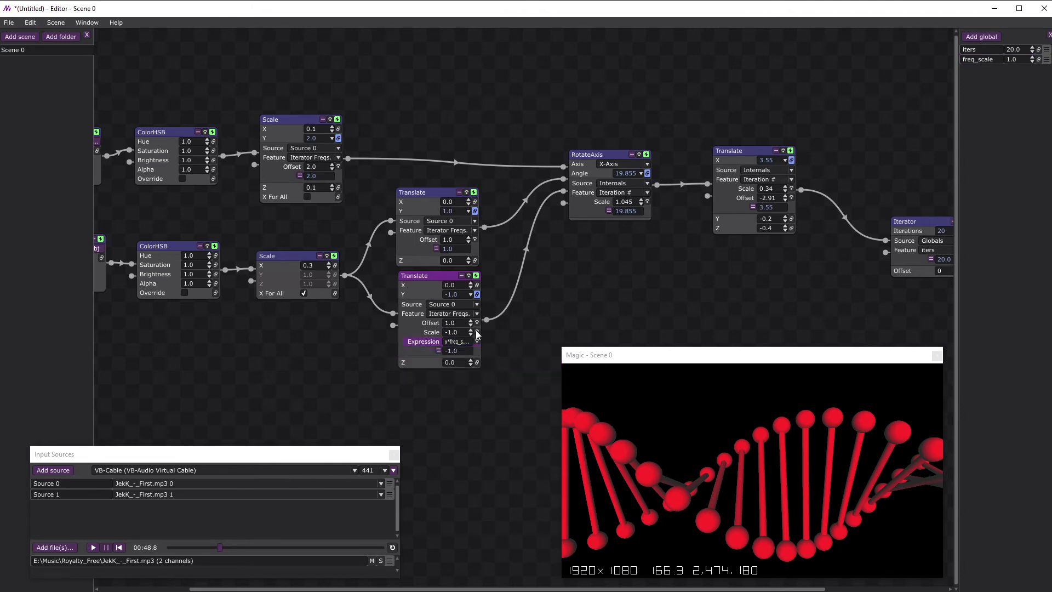
pyautogui.rightClick(300, 177)
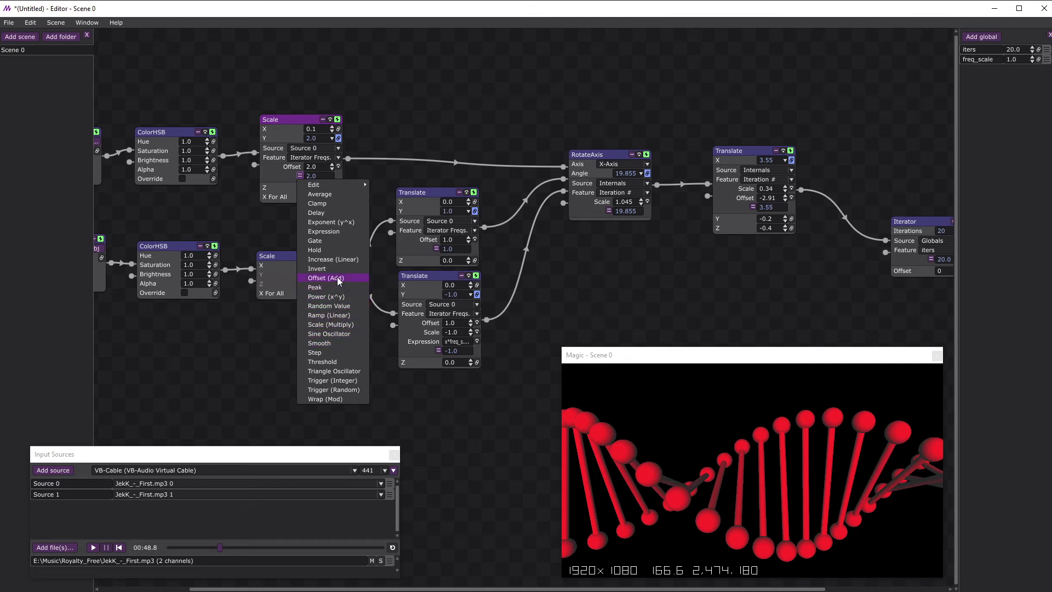
pyautogui.moveTo(353, 185)
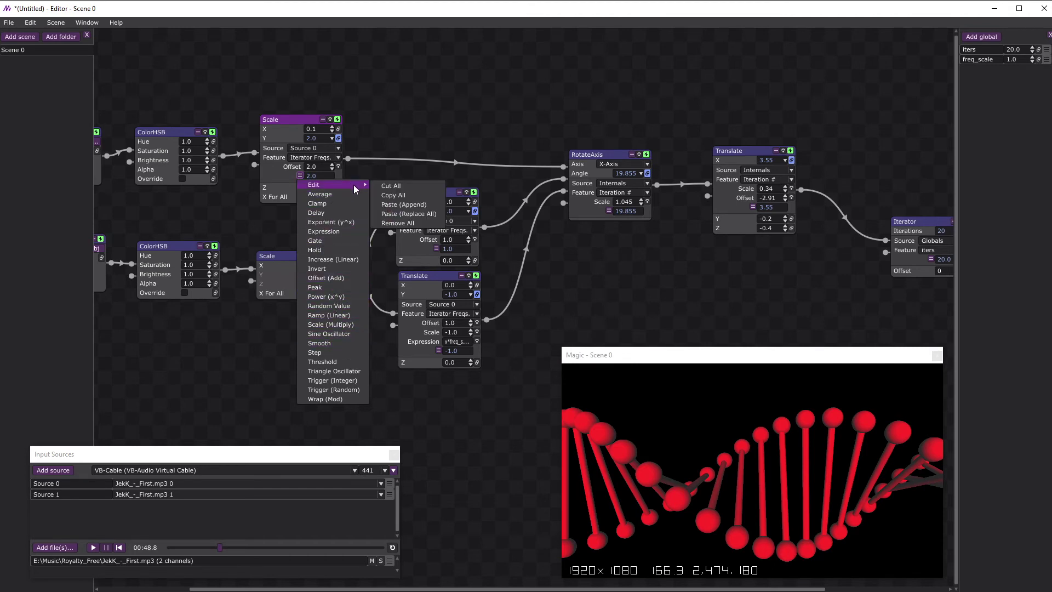
pyautogui.click(406, 204)
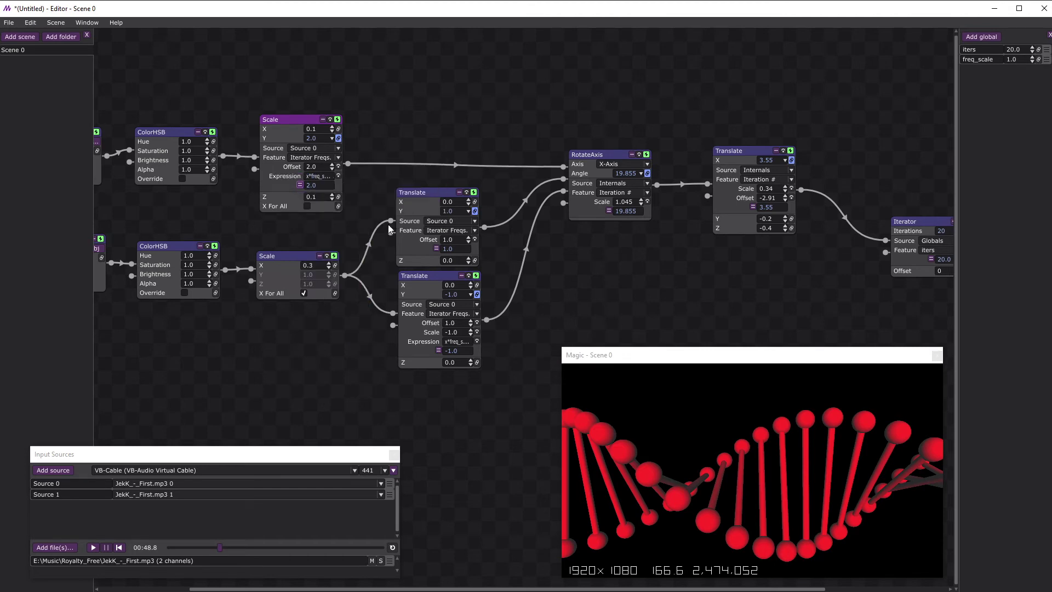
# - Append the expression to the upper Translate's Y and drag the two Translate nodes apart
pyautogui.click(436, 249)
pyautogui.moveTo(494, 257)
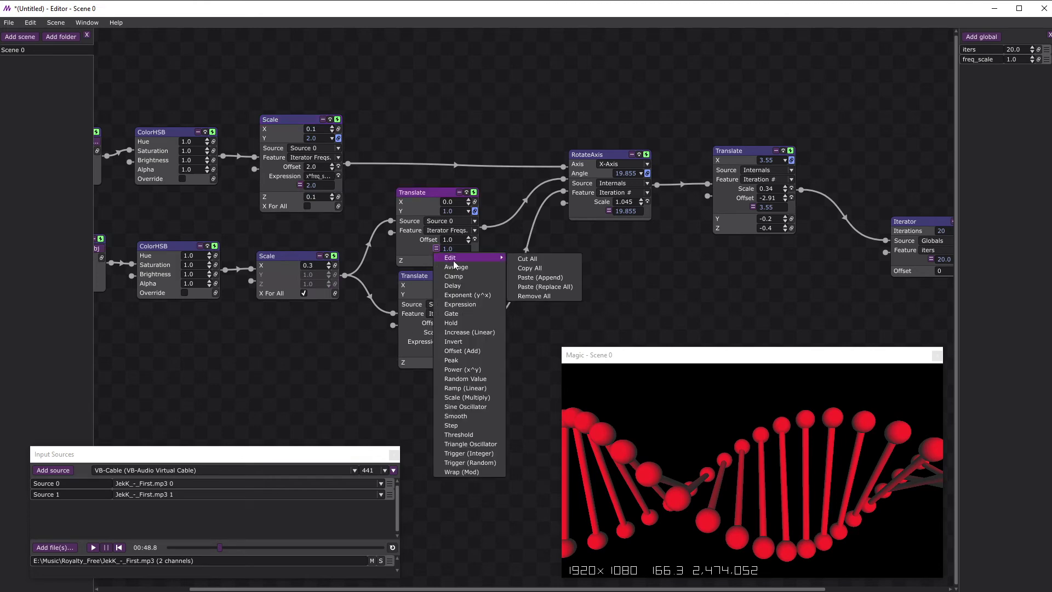
pyautogui.click(534, 280)
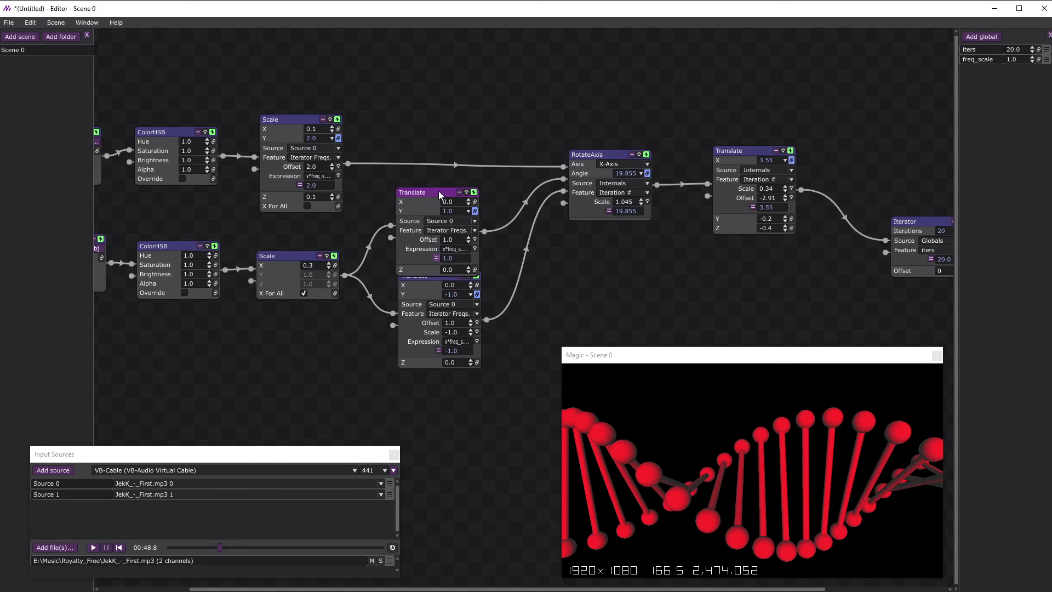
pyautogui.moveTo(438, 189); pyautogui.dragTo(439, 180)
pyautogui.moveTo(431, 275); pyautogui.dragTo(432, 306)
# - Nudge the upper Translate node down and test freq_scale values, returning it to 1.0
pyautogui.moveTo(426, 181); pyautogui.dragTo(426, 203)
pyautogui.moveTo(1032, 59); pyautogui.dragTo(1030, 60)
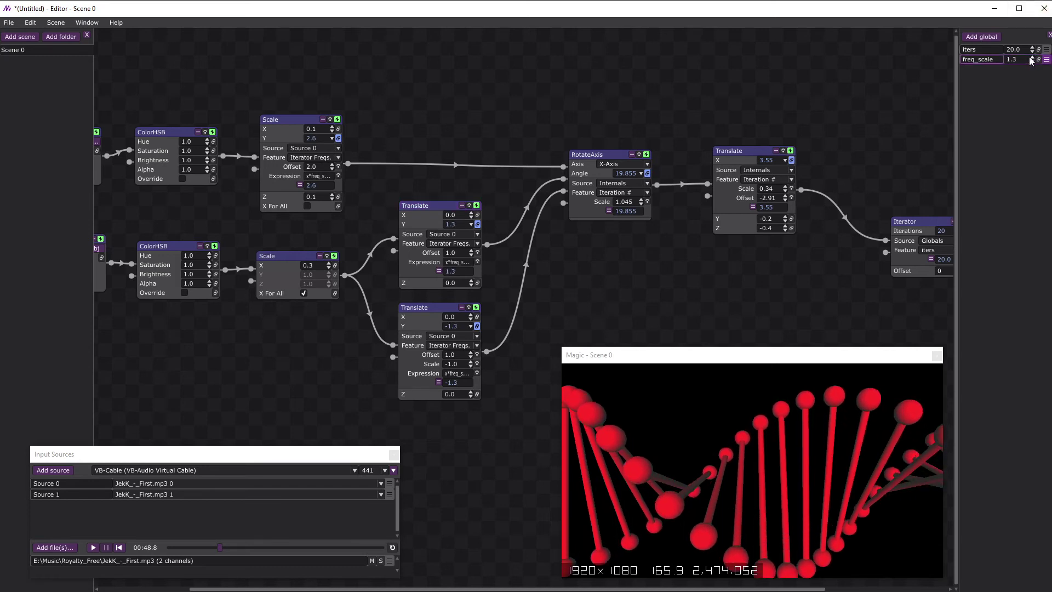
pyautogui.moveTo(1030, 60); pyautogui.dragTo(1030, 63)
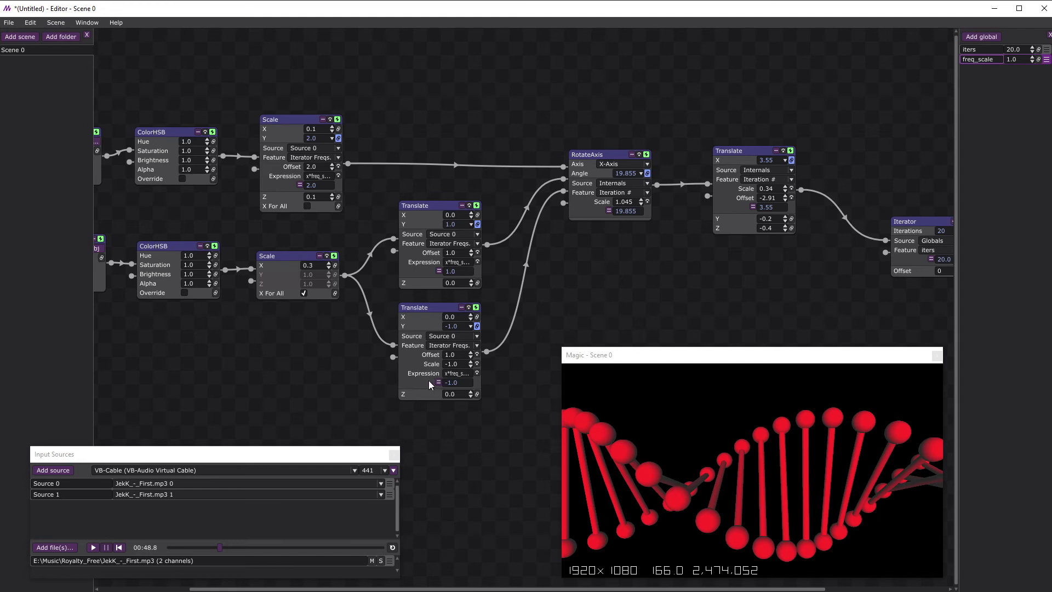
# - Move each expression above its offset, raise freq_scale to about 1.8, and play the track
pyautogui.moveTo(430, 375); pyautogui.dragTo(431, 357)
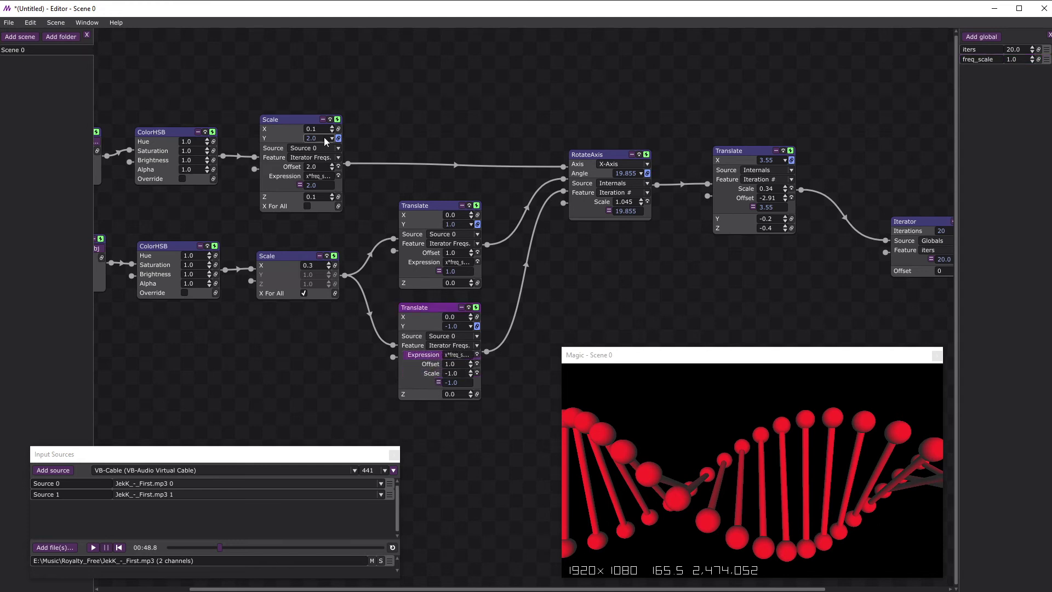
pyautogui.moveTo(296, 177); pyautogui.dragTo(296, 167)
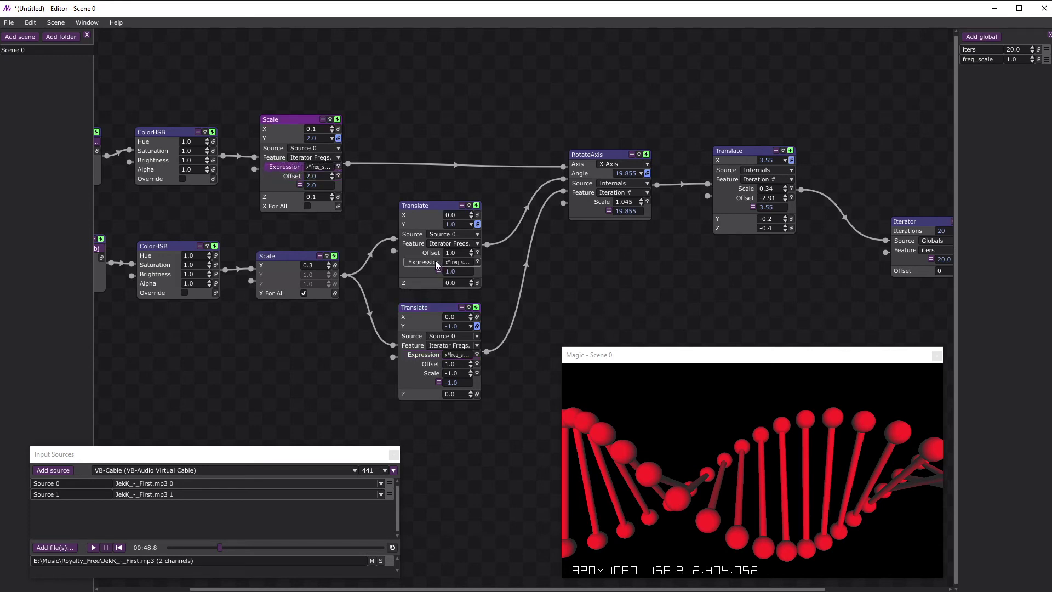
pyautogui.moveTo(437, 265); pyautogui.dragTo(439, 254)
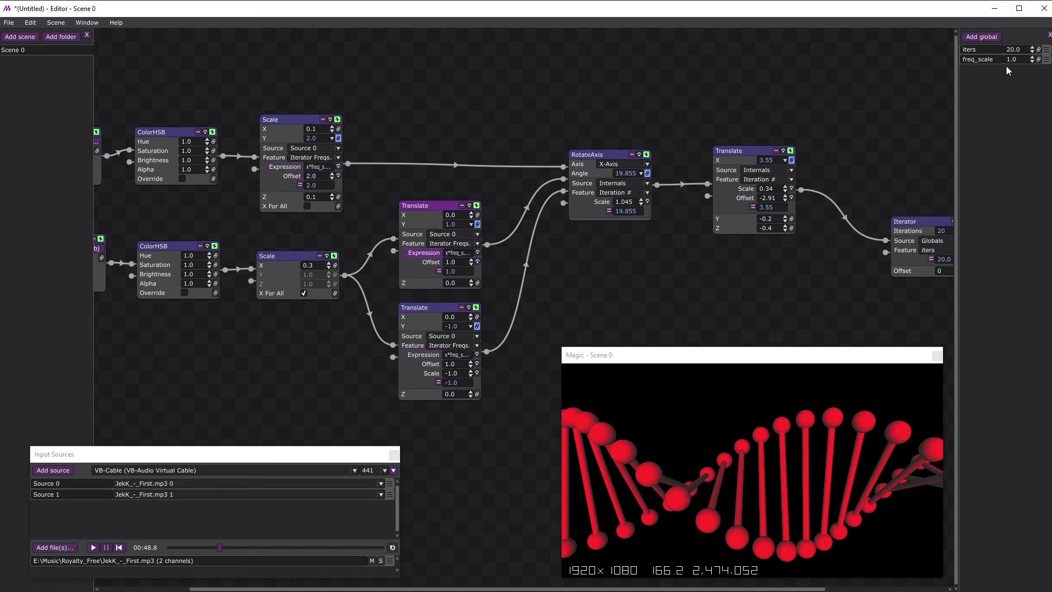
pyautogui.moveTo(1032, 61)
pyautogui.mouseDown()
pyautogui.moveTo(1023, 52)
pyautogui.moveTo(1024, 61)
pyautogui.moveTo(1039, 46)
pyautogui.moveTo(1036, 63)
pyautogui.mouseUp()
pyautogui.click(94, 547)
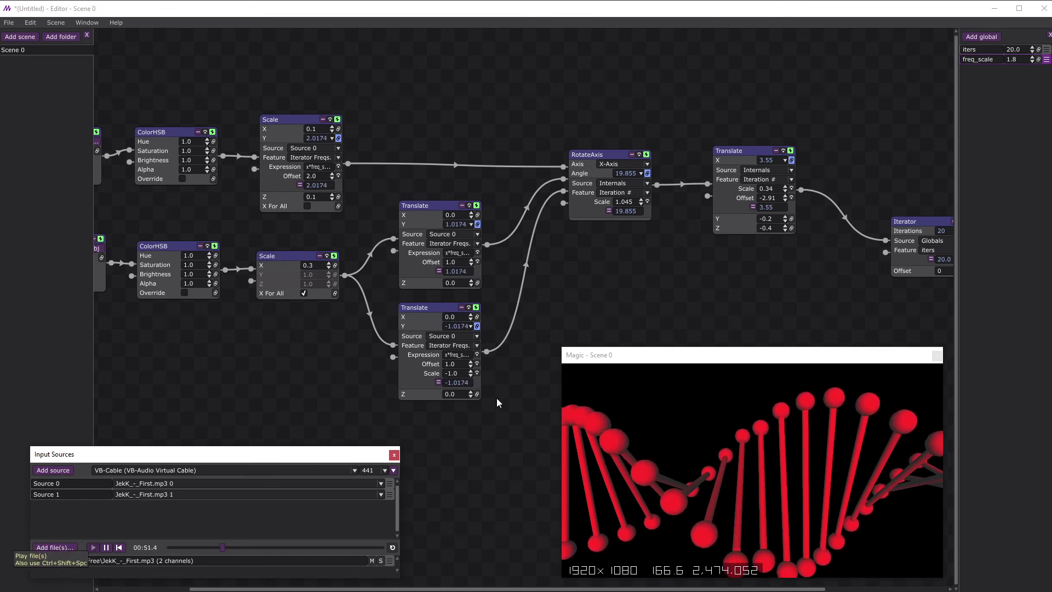
# - Lower freq_scale to 1.5, pause the music, and scroll to the Iterator and final Translate
pyautogui.moveTo(1033, 58)
pyautogui.mouseDown()
pyautogui.moveTo(1029, 100)
pyautogui.moveTo(1039, 56)
pyautogui.moveTo(1035, 65)
pyautogui.mouseUp()
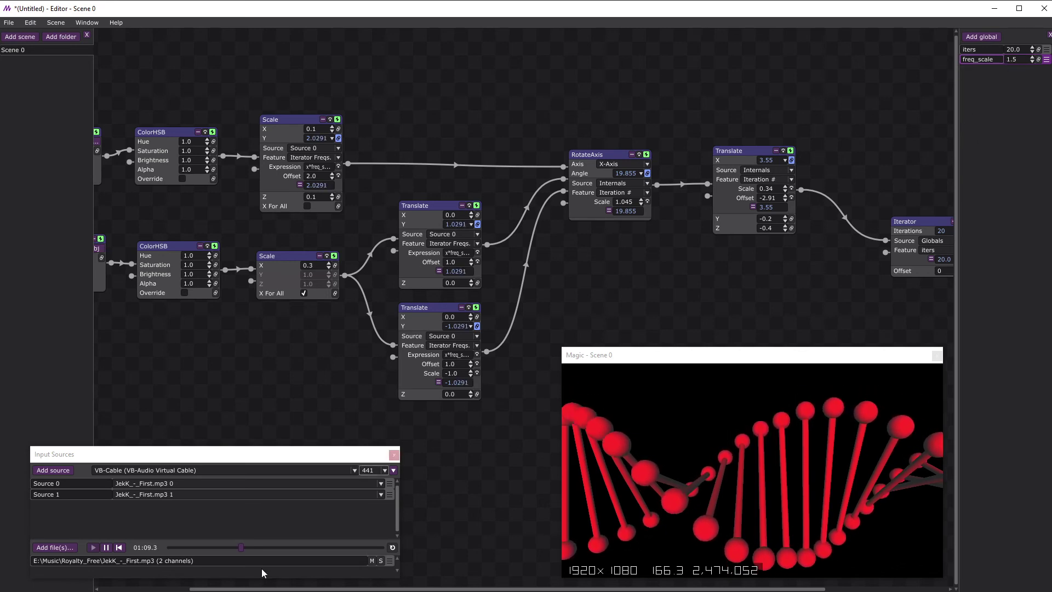
pyautogui.click(107, 547)
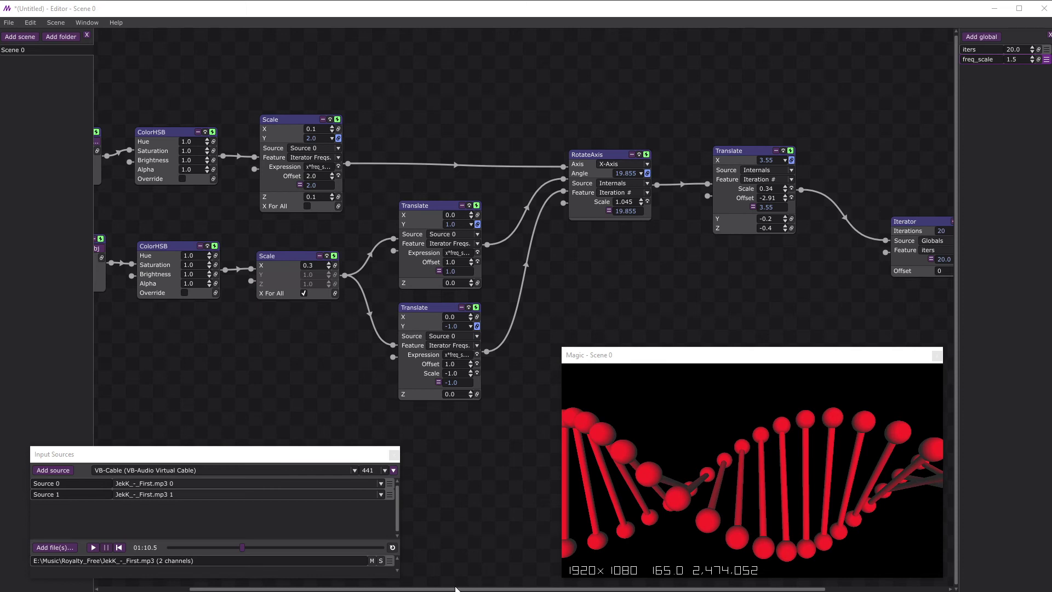
pyautogui.moveTo(441, 589); pyautogui.dragTo(780, 583)
pyautogui.moveTo(832, 316); pyautogui.dragTo(1009, 245)
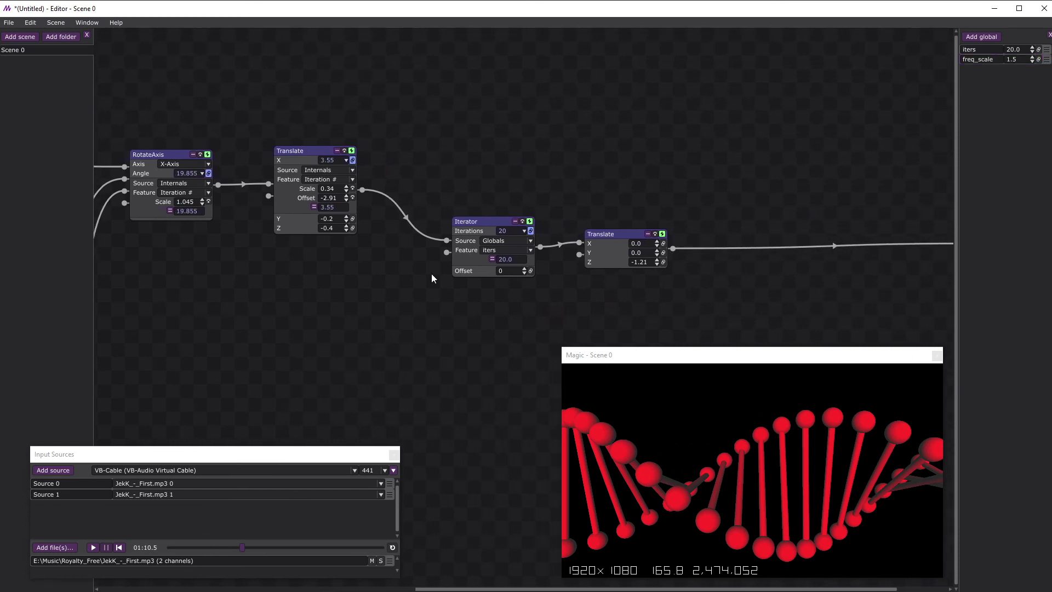
# - Insert a RotateAxis node on the wire after the last Translate
pyautogui.rightClick(725, 247)
pyautogui.moveTo(699, 252)
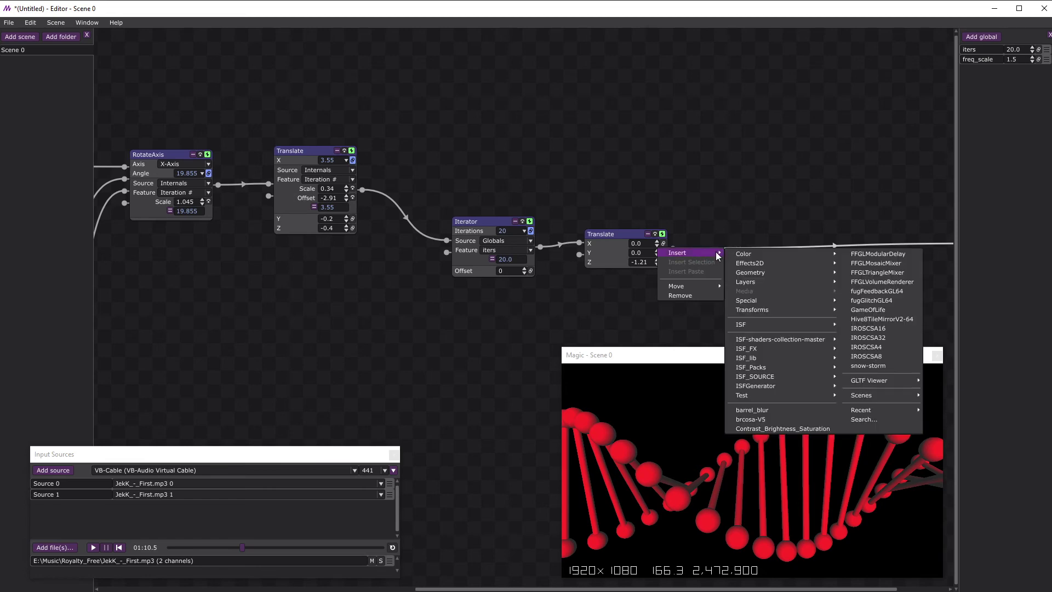
pyautogui.moveTo(834, 310)
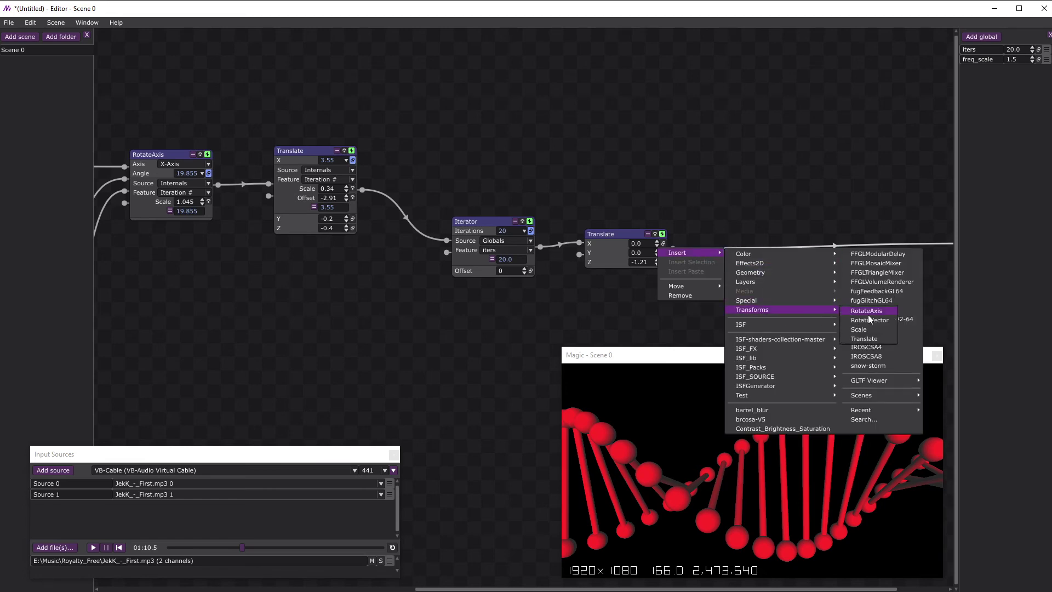
pyautogui.click(868, 316)
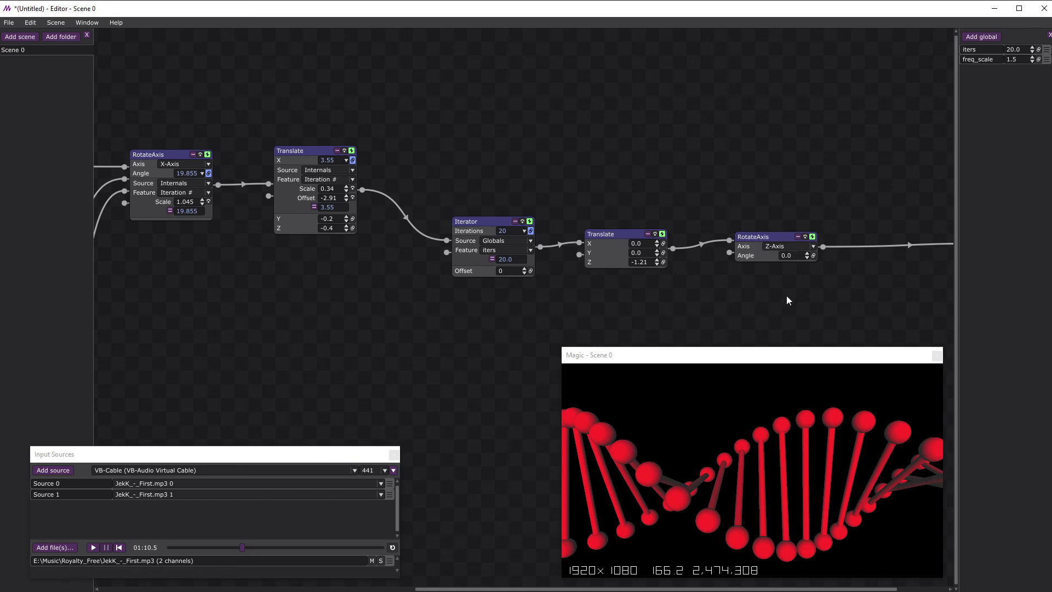
# - Try different angles and axes, settling on X-Axis with Angle 0.02
pyautogui.click(807, 254)
pyautogui.click(807, 253)
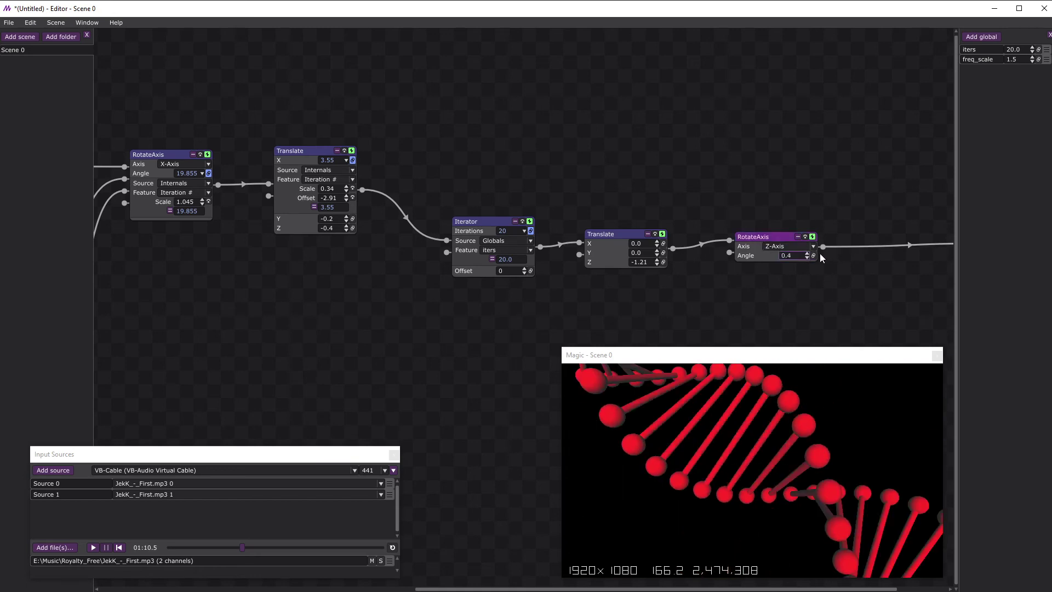
pyautogui.click(813, 246)
pyautogui.click(783, 267)
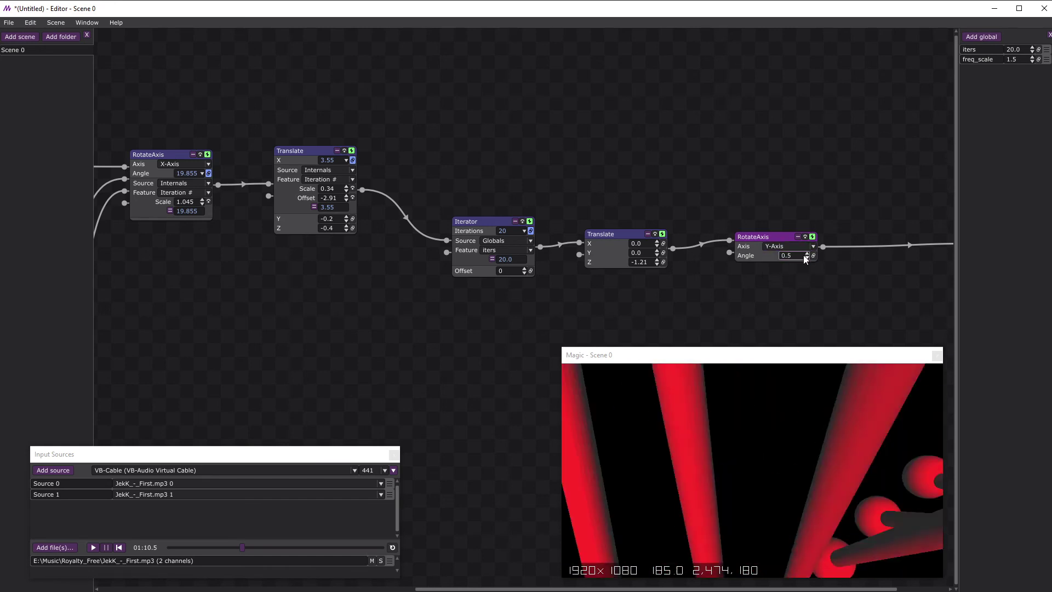
pyautogui.click(806, 257)
pyautogui.click(813, 245)
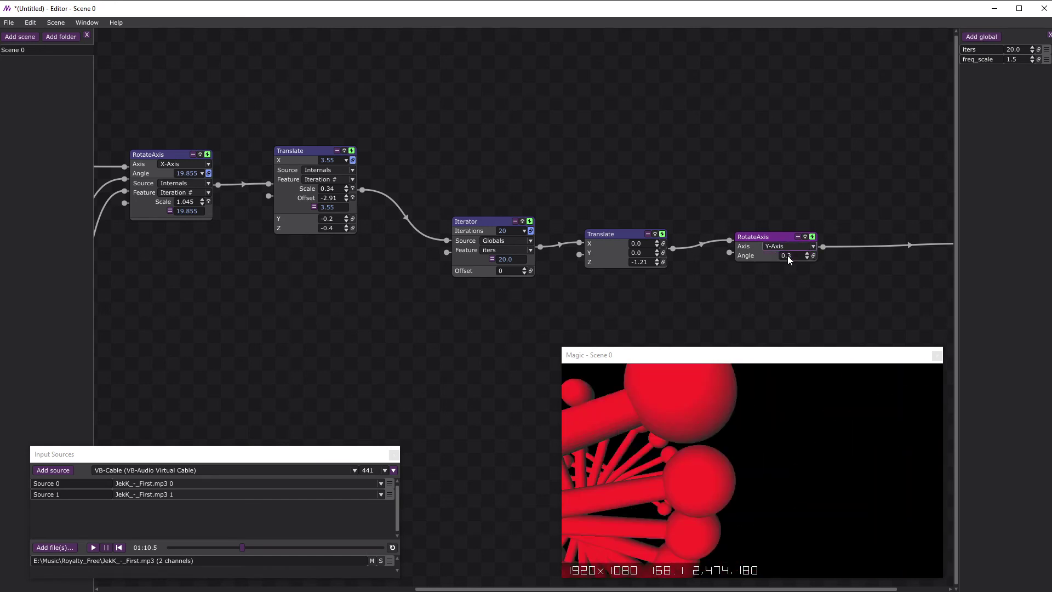
pyautogui.click(804, 256)
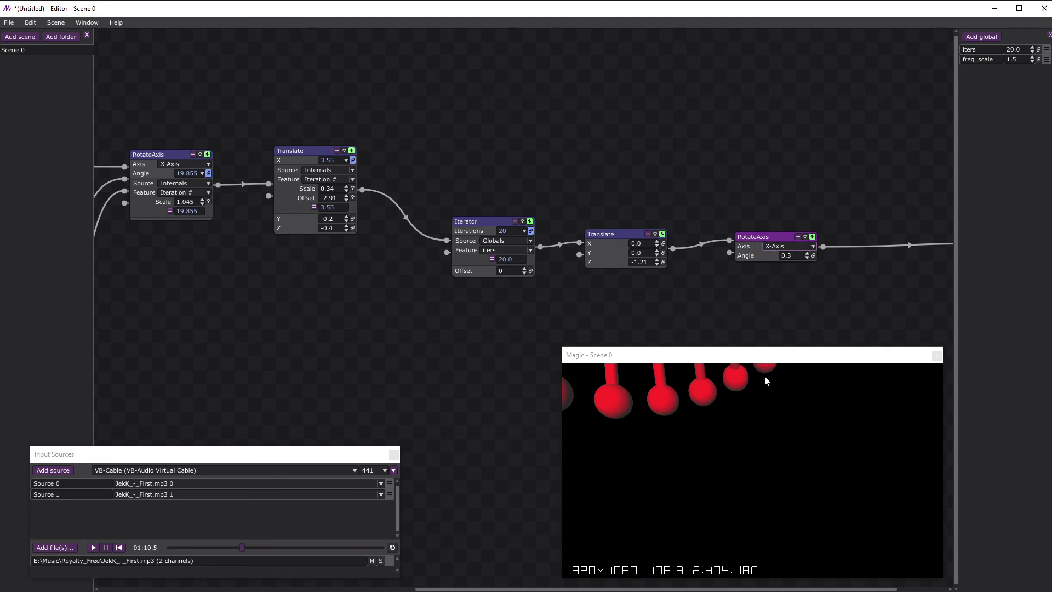
pyautogui.click(807, 257)
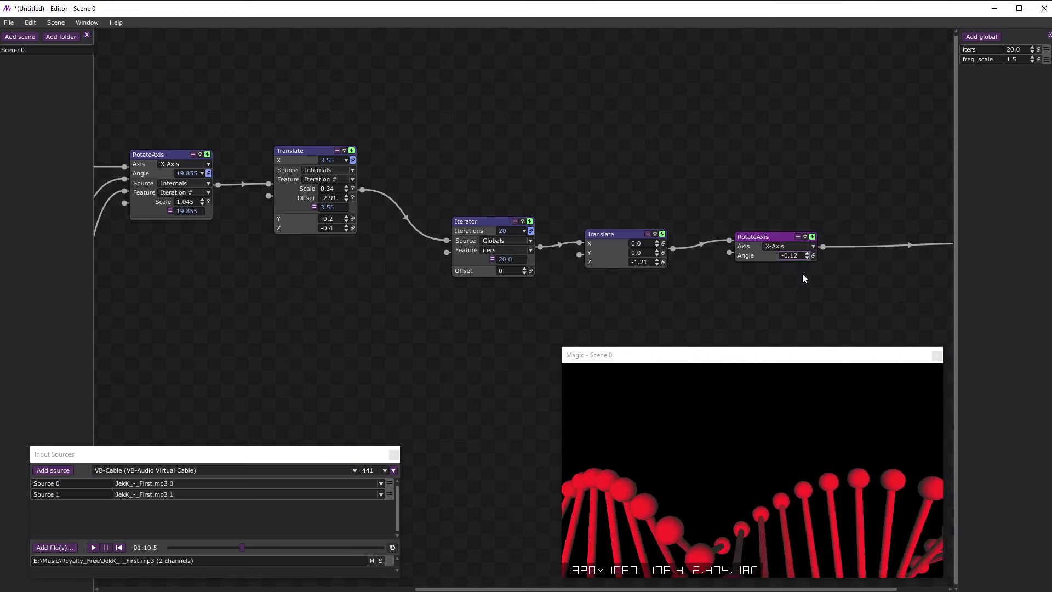
pyautogui.click(807, 254)
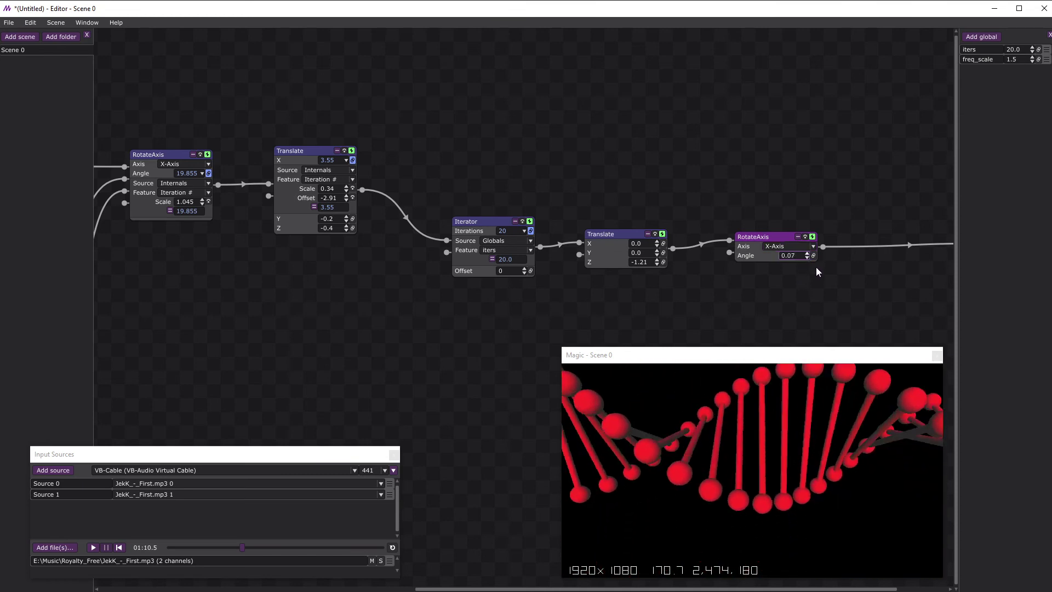
pyautogui.moveTo(820, 265); pyautogui.dragTo(821, 275)
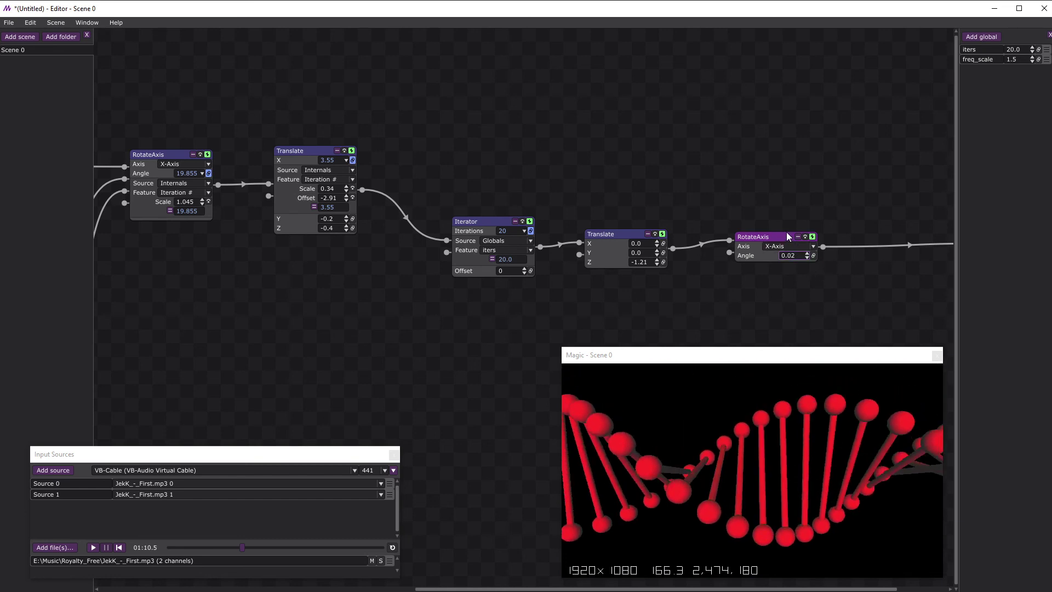
# - Cut the RotateAxis node and paste it between the Iterator and the following Translate
pyautogui.rightClick(787, 236)
pyautogui.moveTo(767, 245)
pyautogui.click(833, 247)
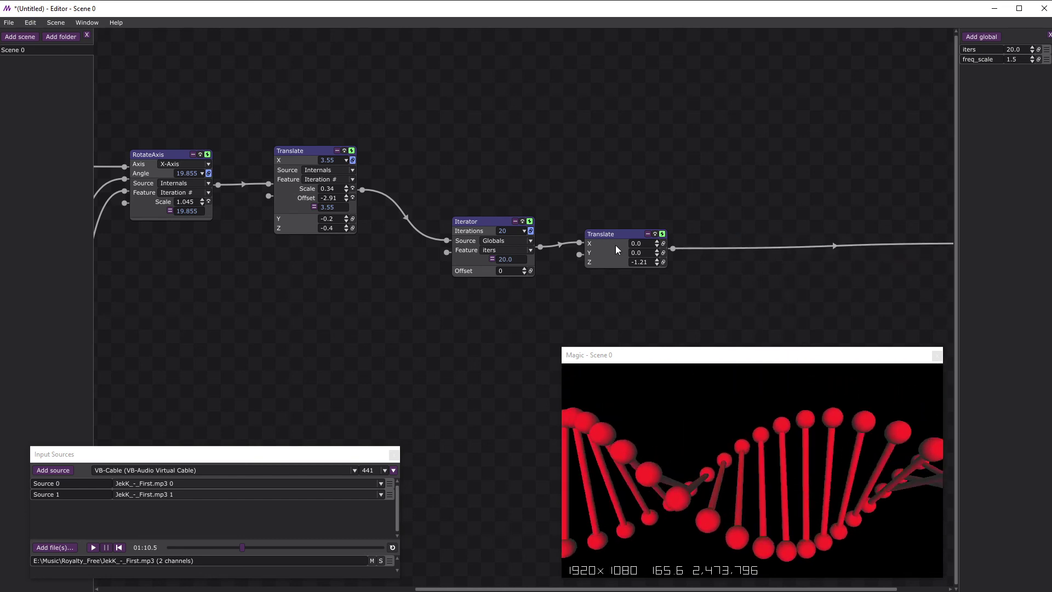
pyautogui.moveTo(616, 242); pyautogui.dragTo(756, 238)
pyautogui.rightClick(585, 248)
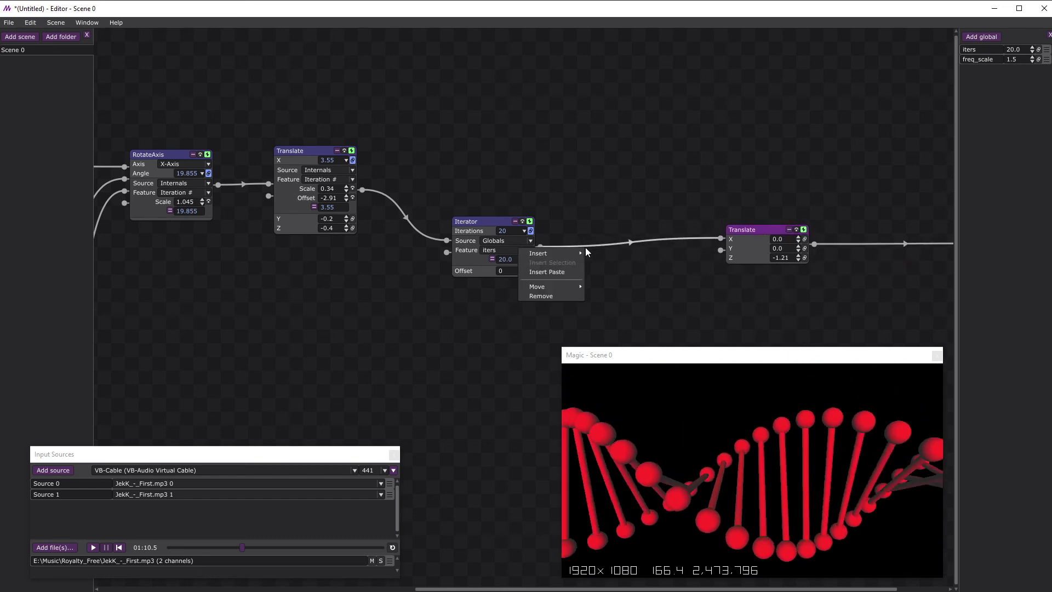
pyautogui.click(553, 272)
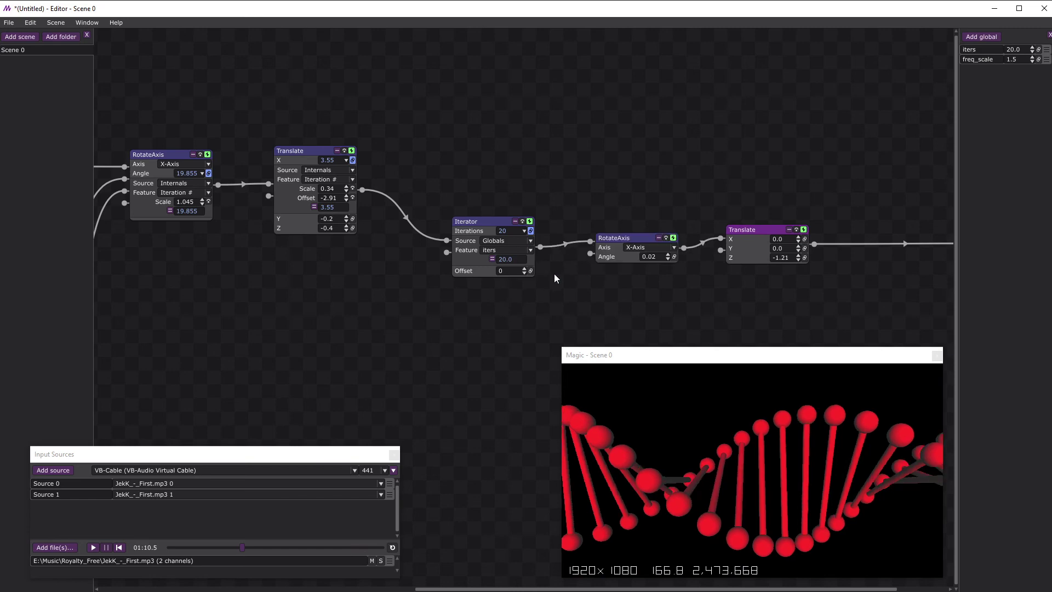
# - Try the Y and Z axes, ending on Z-Axis with Angle about -4.21
pyautogui.moveTo(666, 255); pyautogui.dragTo(689, 284)
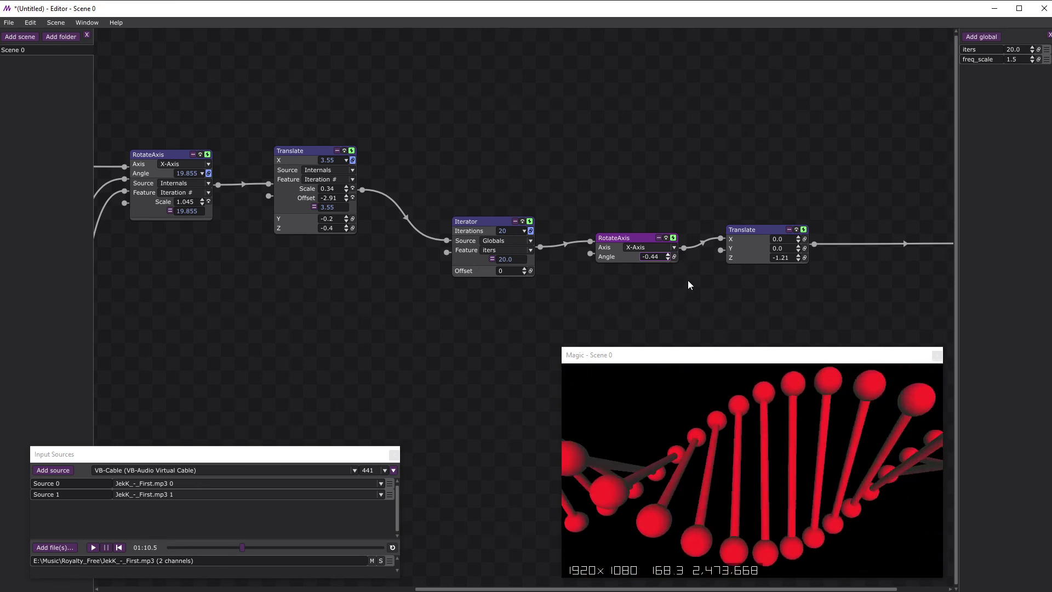
pyautogui.click(674, 247)
pyautogui.click(647, 267)
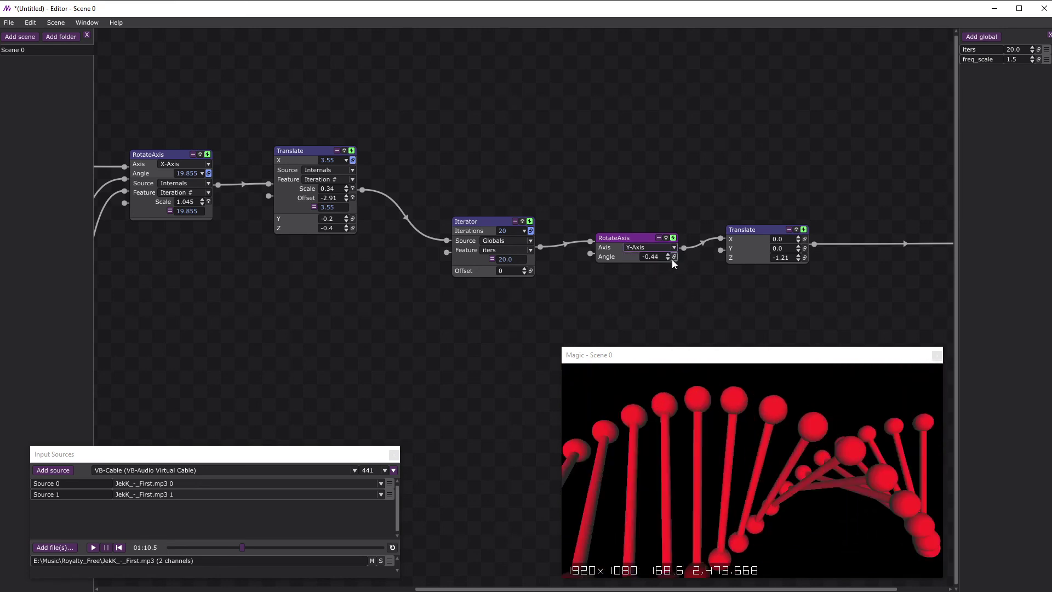
pyautogui.moveTo(672, 259); pyautogui.dragTo(640, 420)
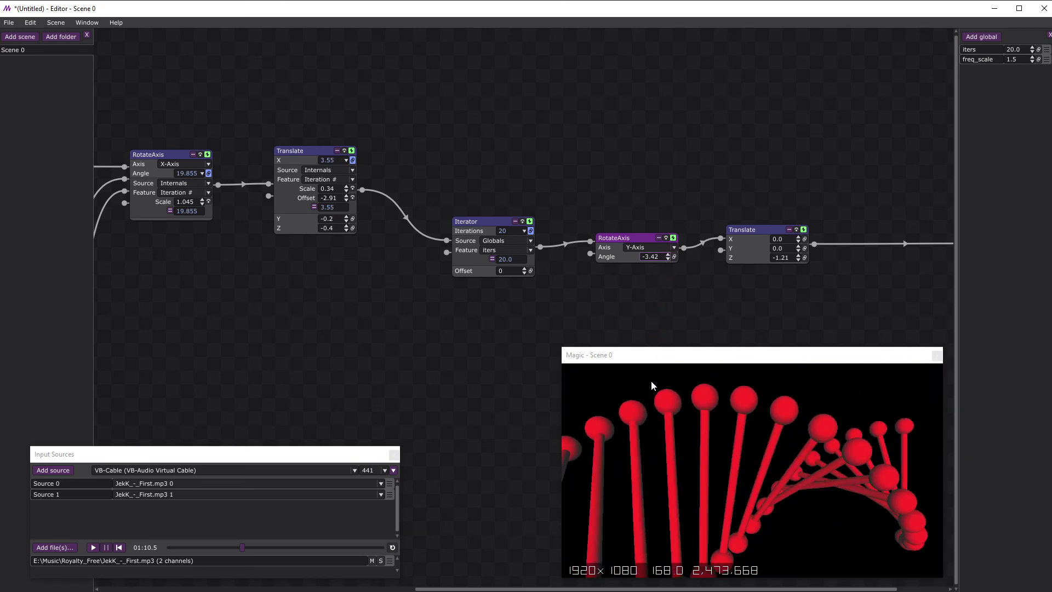
pyautogui.click(675, 247)
pyautogui.click(663, 276)
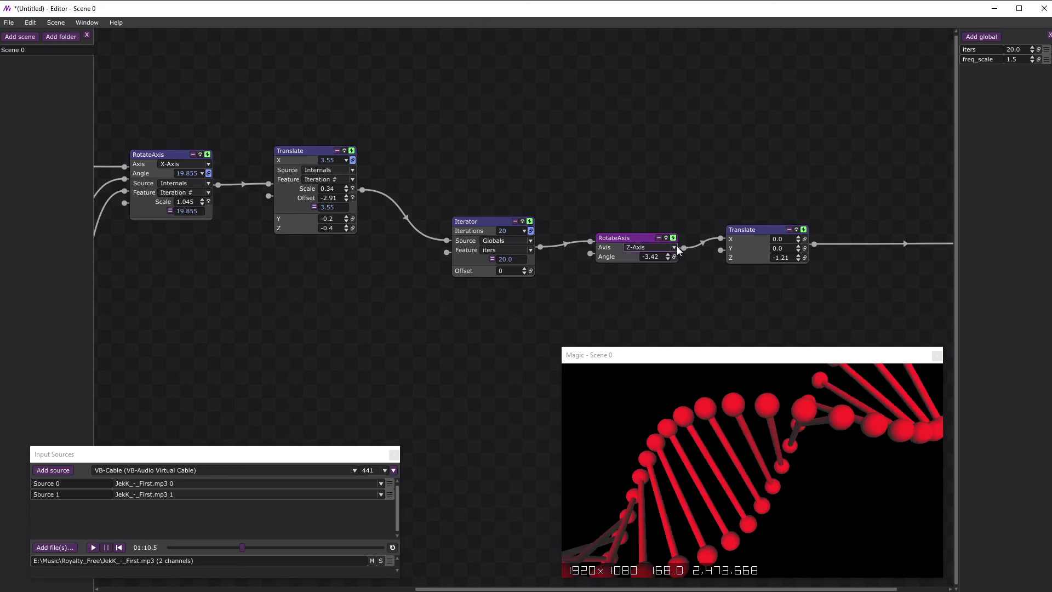
pyautogui.moveTo(668, 261); pyautogui.dragTo(664, 294)
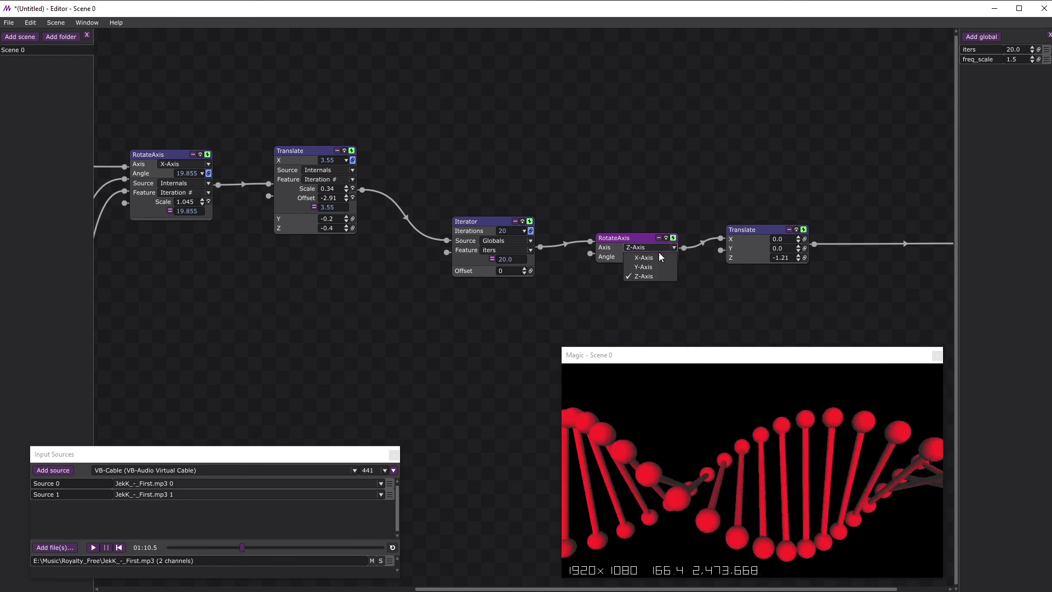
# - Drive the X-Axis angle with (No source) and Increase (Linear) 0.048, then play and pause
pyautogui.click(675, 257)
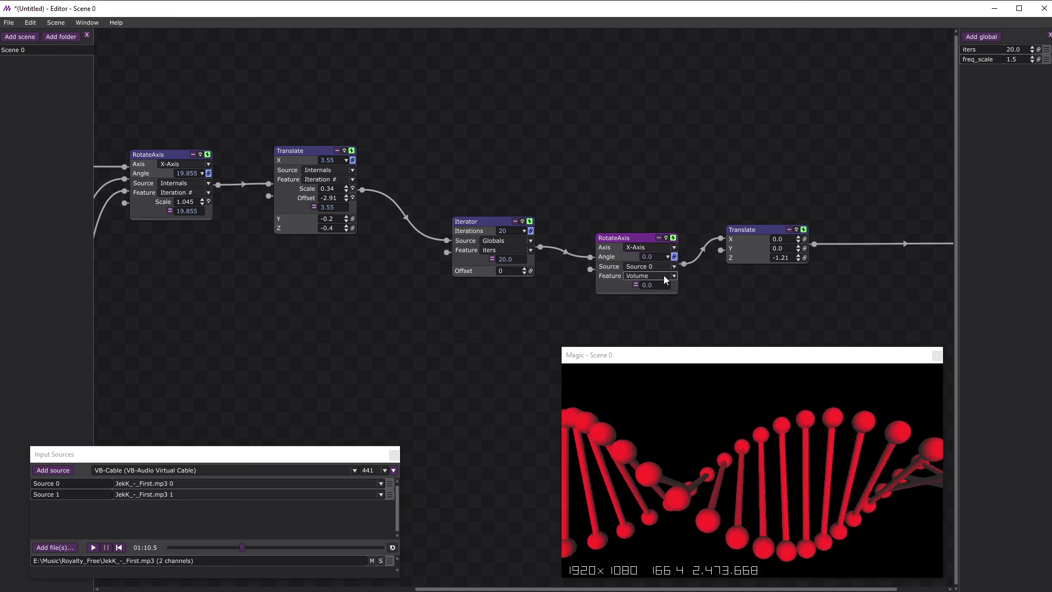
pyautogui.click(640, 266)
pyautogui.click(639, 314)
pyautogui.click(636, 285)
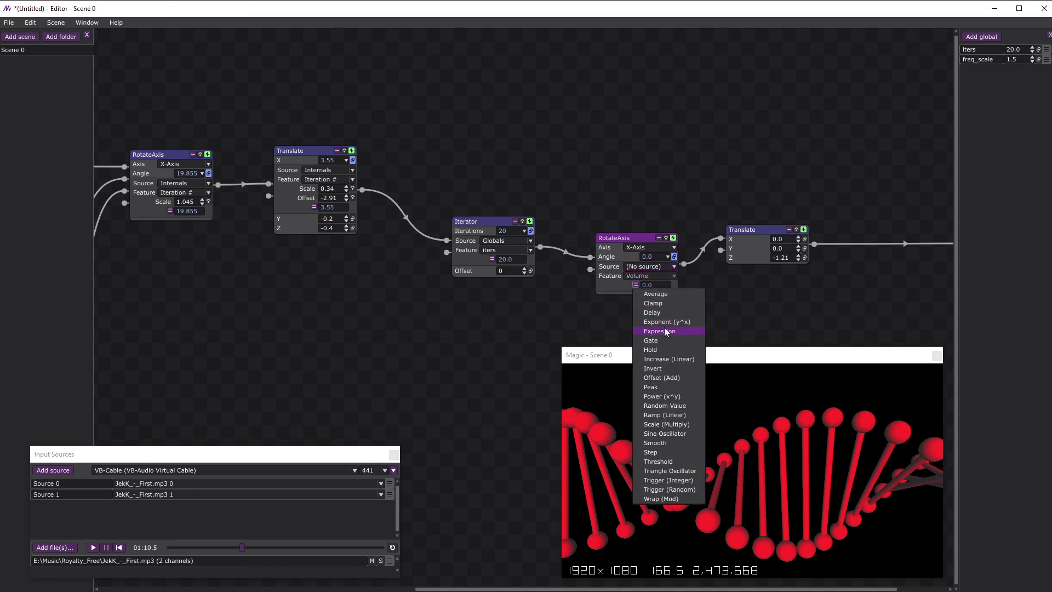
pyautogui.click(653, 359)
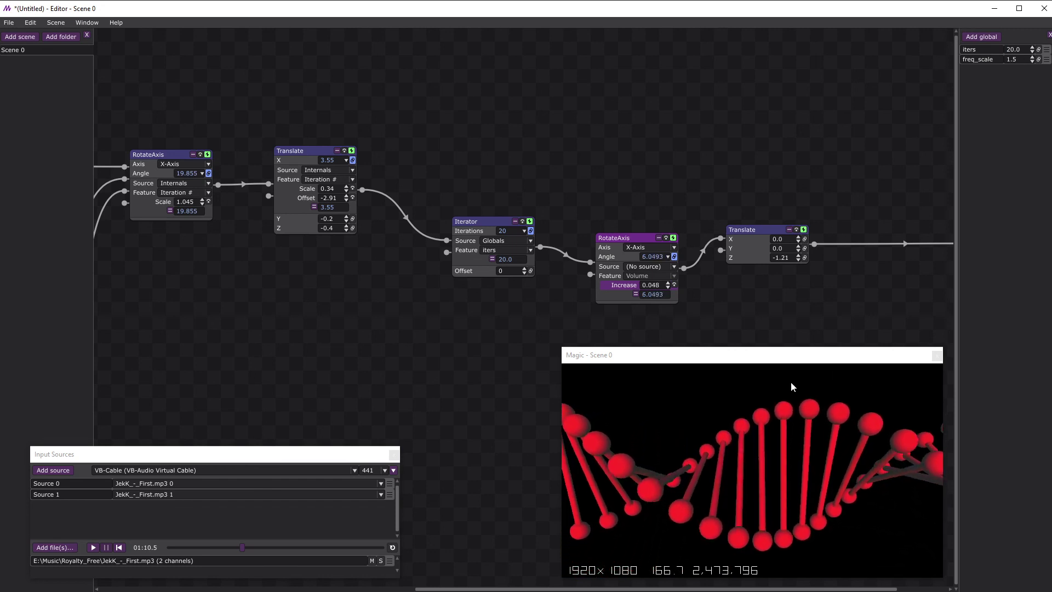
pyautogui.click(94, 547)
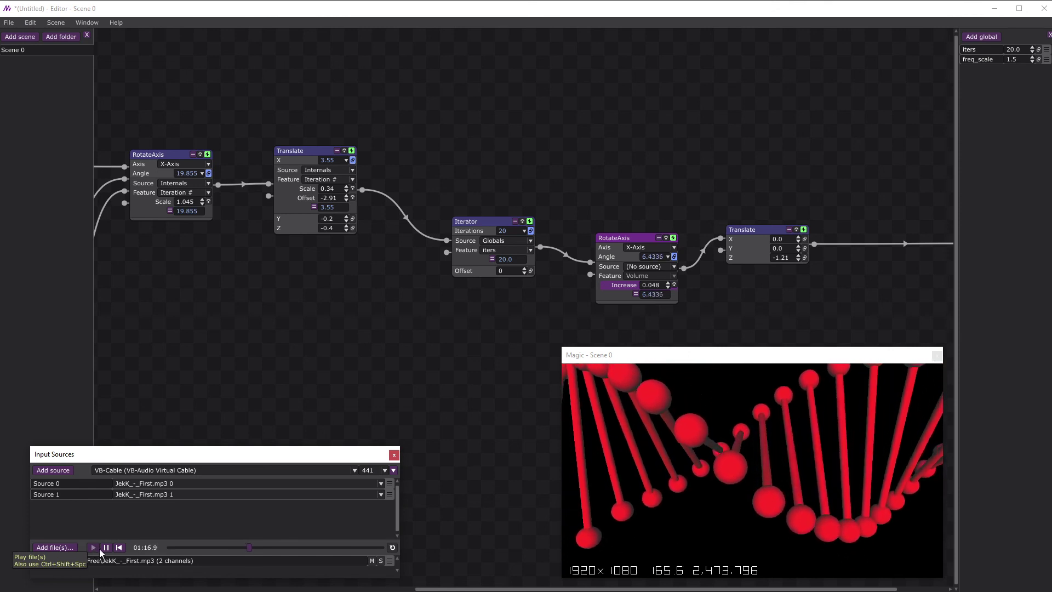
pyautogui.click(106, 547)
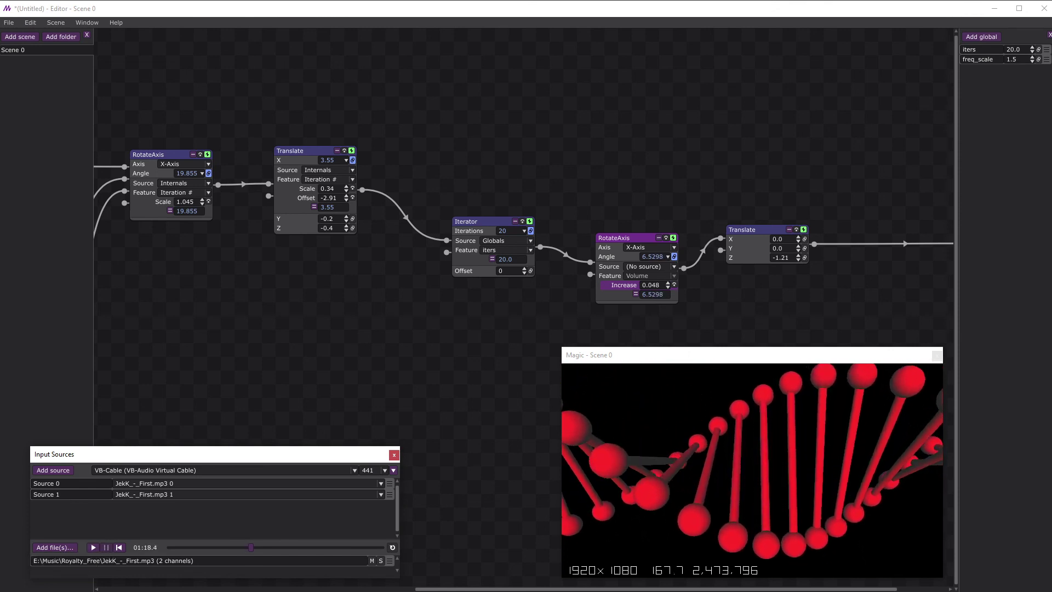